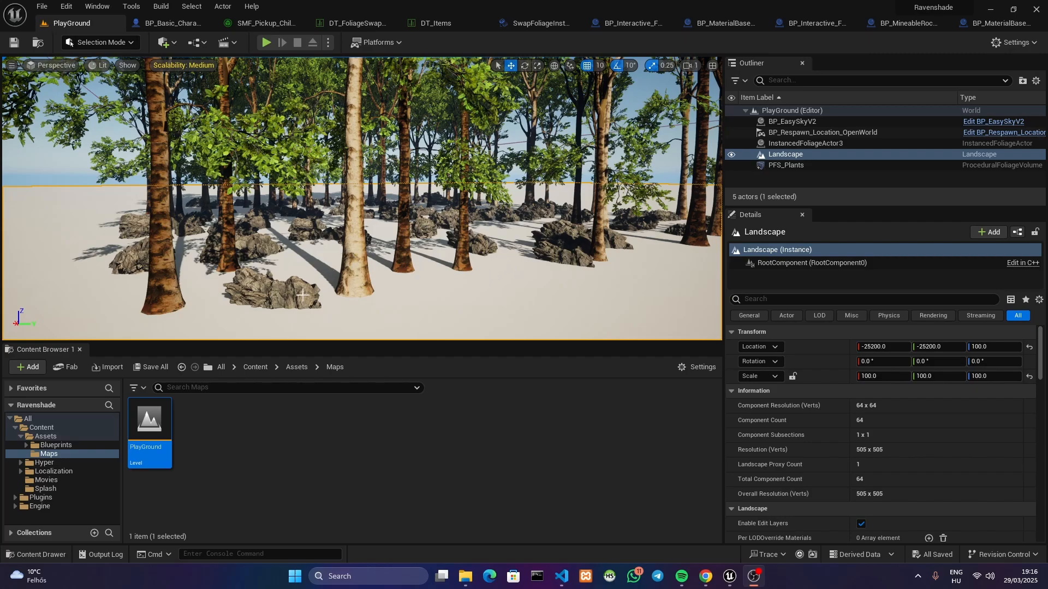
Examine the birch trees and rocks placed as foliage in the PlayGround level from several viewpoints
key("w")
right_click_drag(417, 166, 417, 187)
key("w")
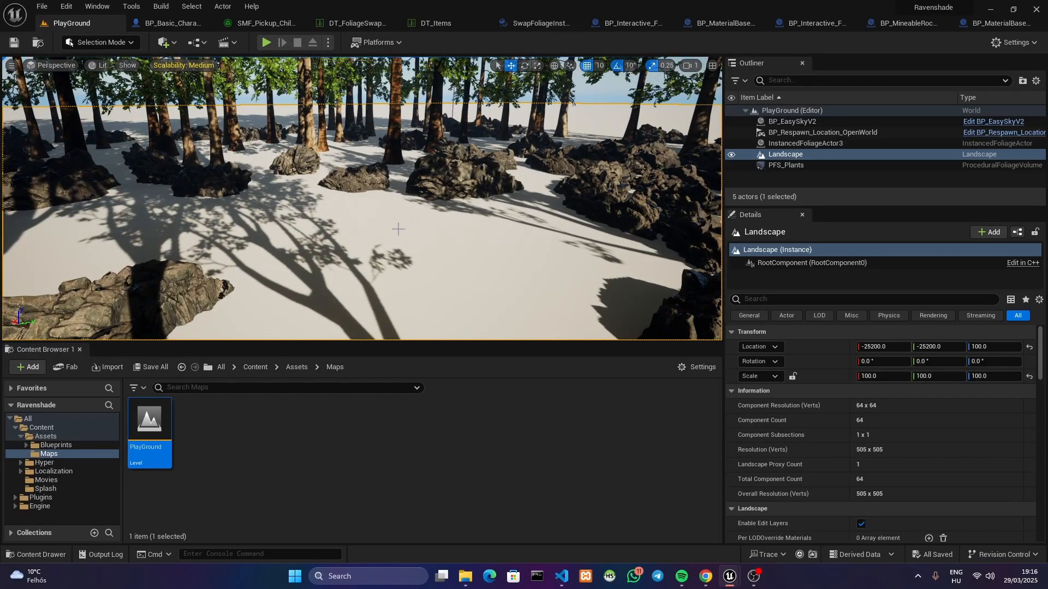
right_click_drag(381, 247, 391, 223)
key("w")
key("s")
mouse_move(405, 172)
right_mouse_down()
mouse_move(382, 172)
mouse_move(394, 165)
right_mouse_up()
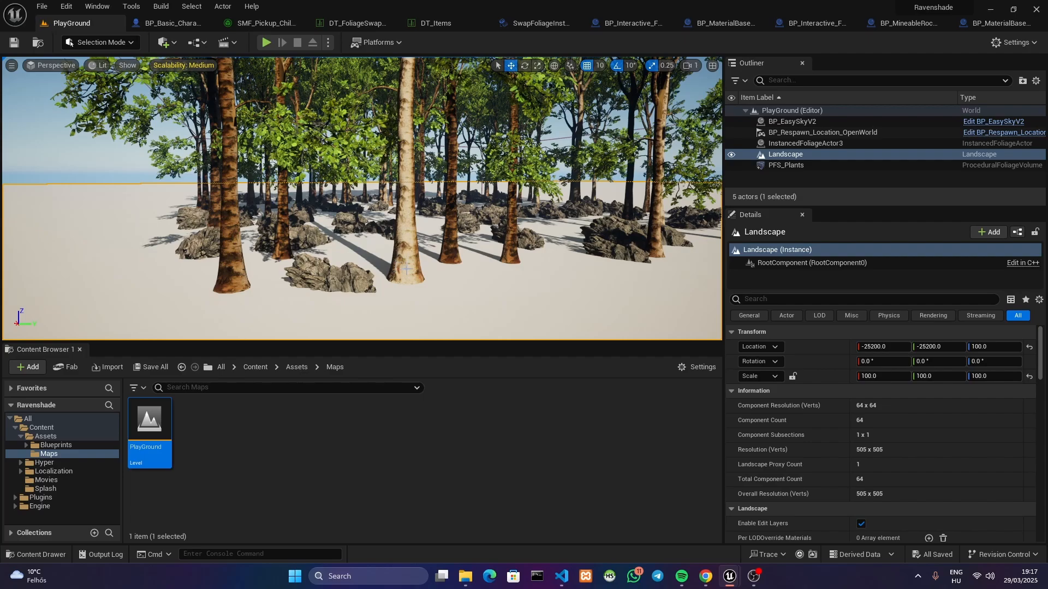
right_click_drag(407, 270, 422, 252)
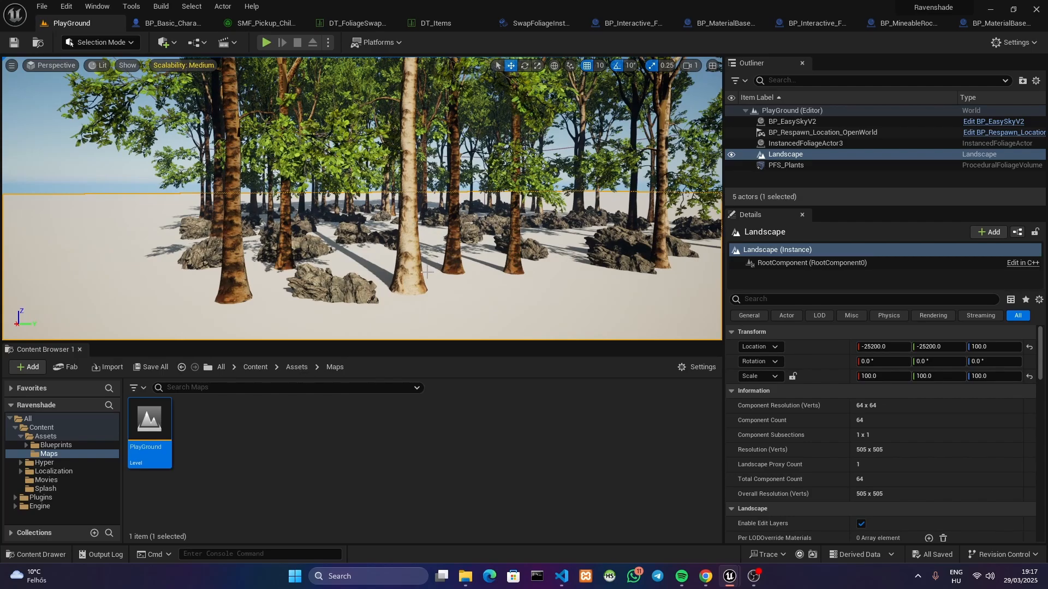
left_click(320, 431)
key("d")
right_click_drag(361, 273, 365, 279)
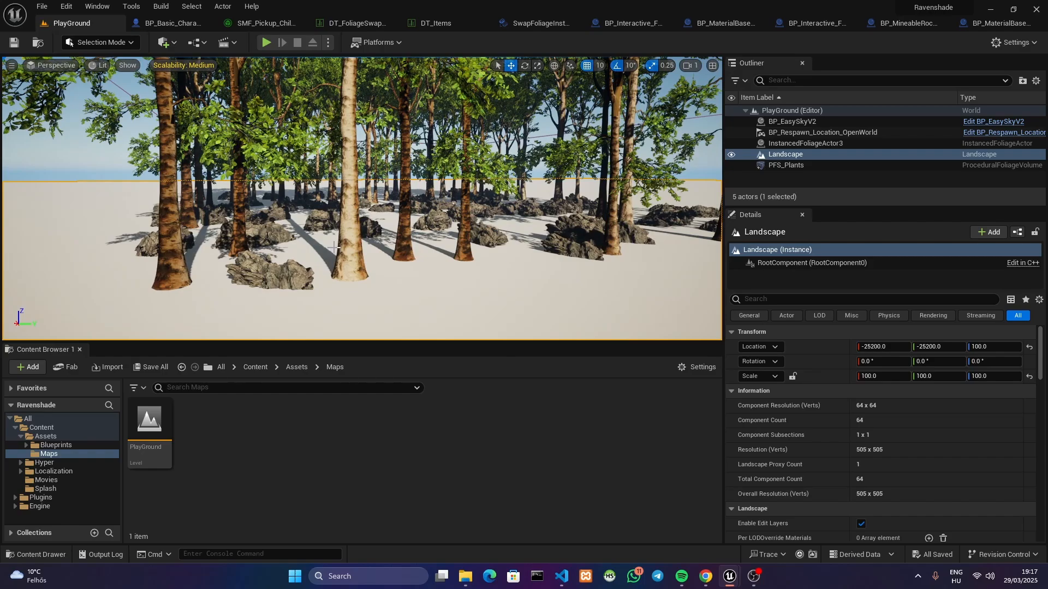
key("a")
right_click_drag(345, 252, 340, 256)
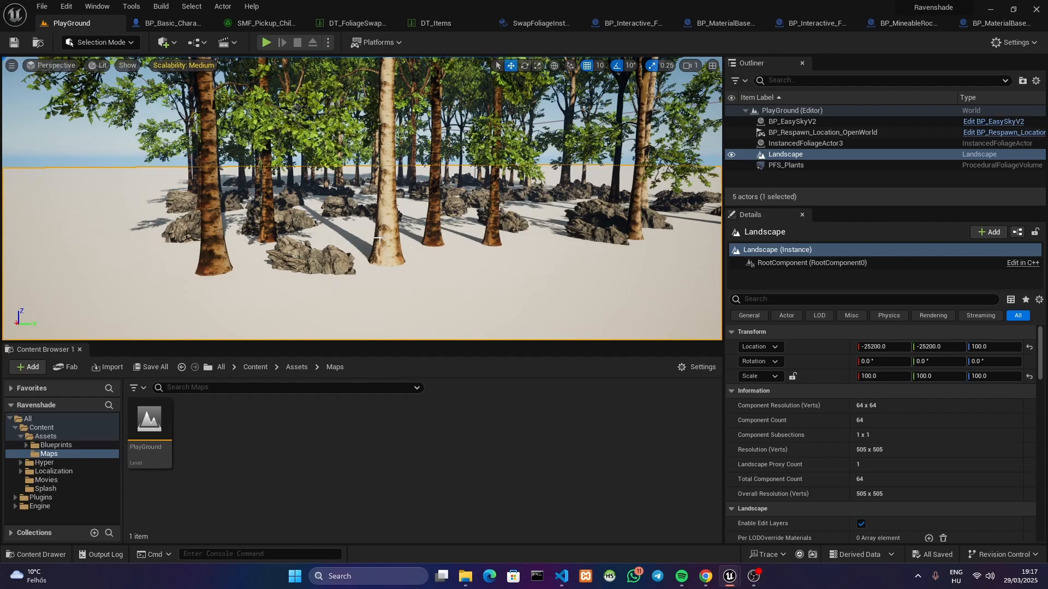
right_click_drag(383, 233, 378, 237)
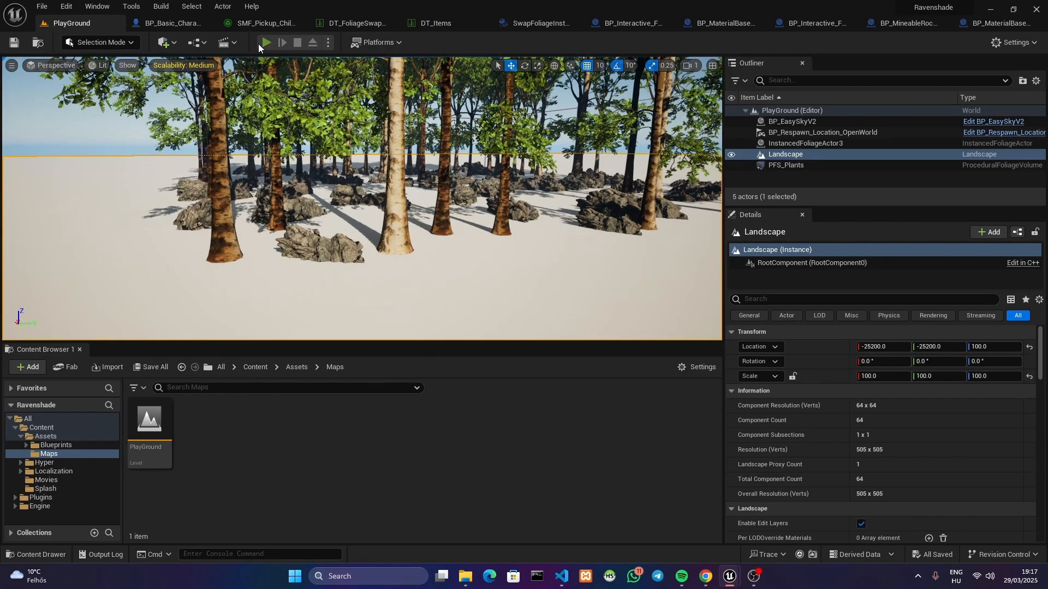
Start playing the level, spawn the character, and ready the axe from slot 1 beside the birch tree
left_click(266, 42)
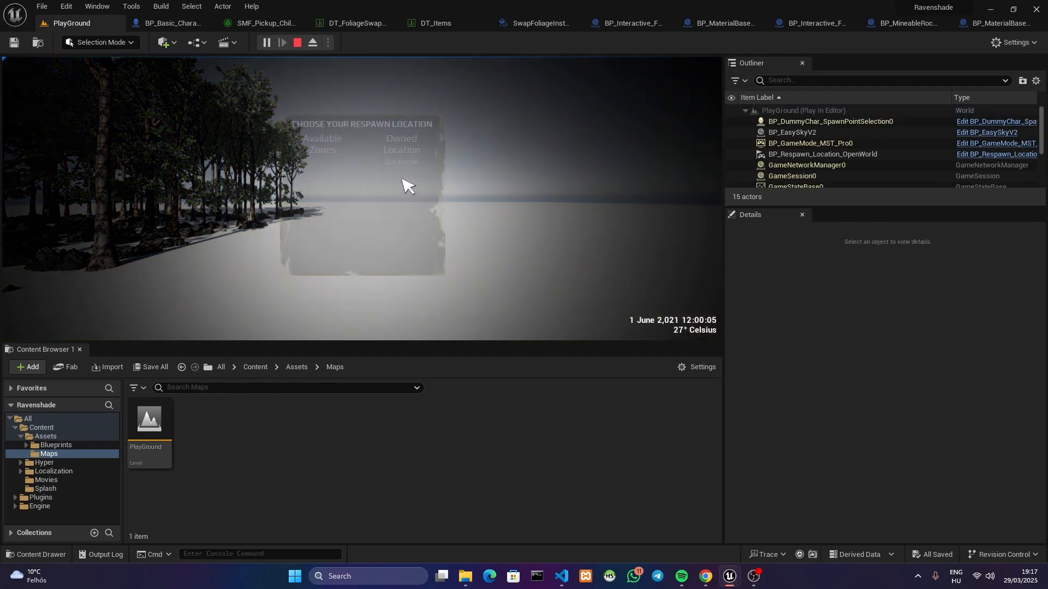
key("w")
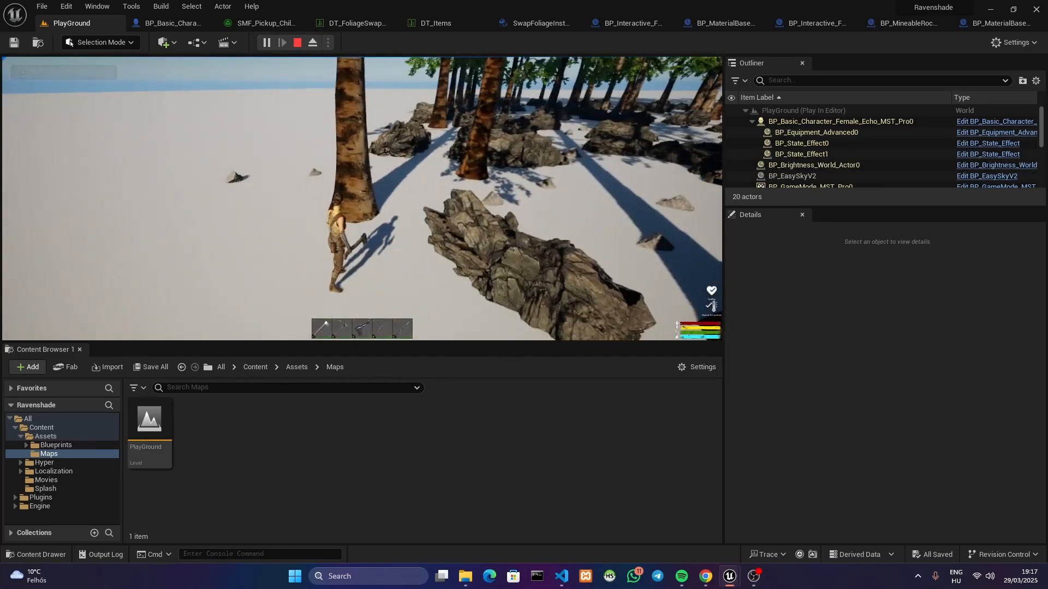
key("1")
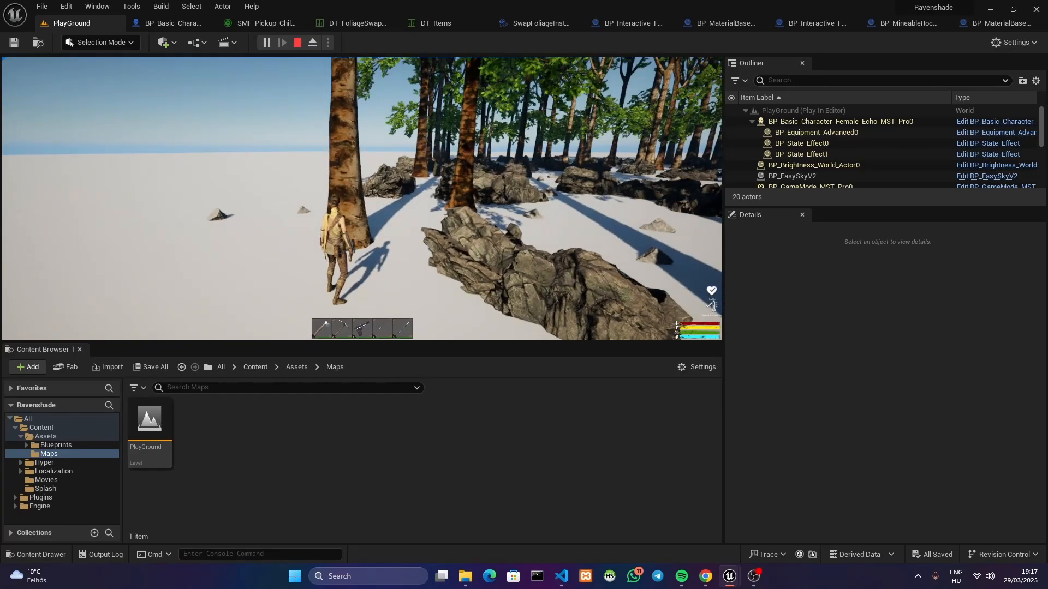
key("a")
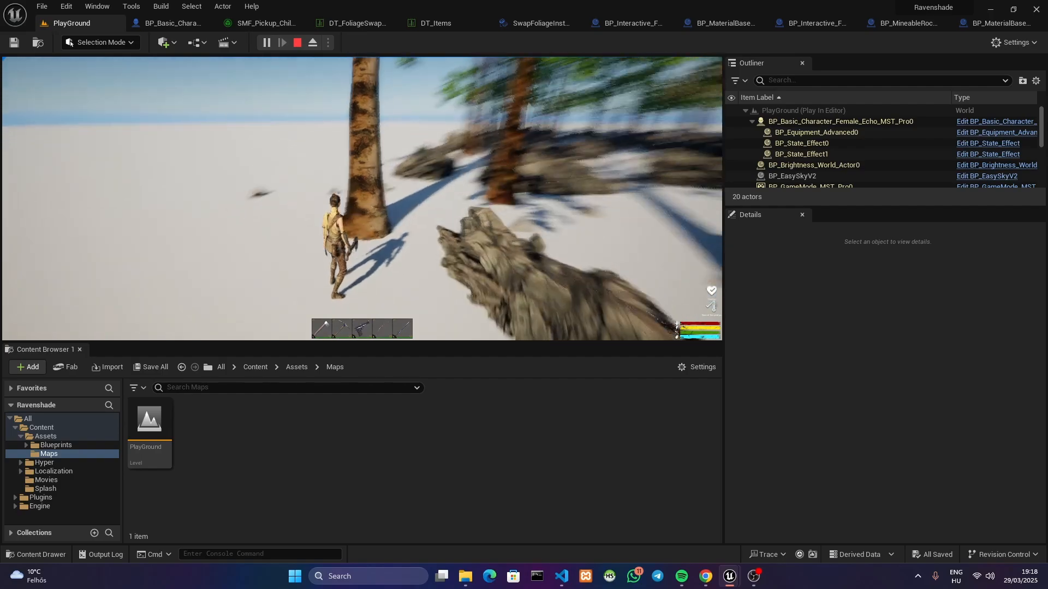
key("w")
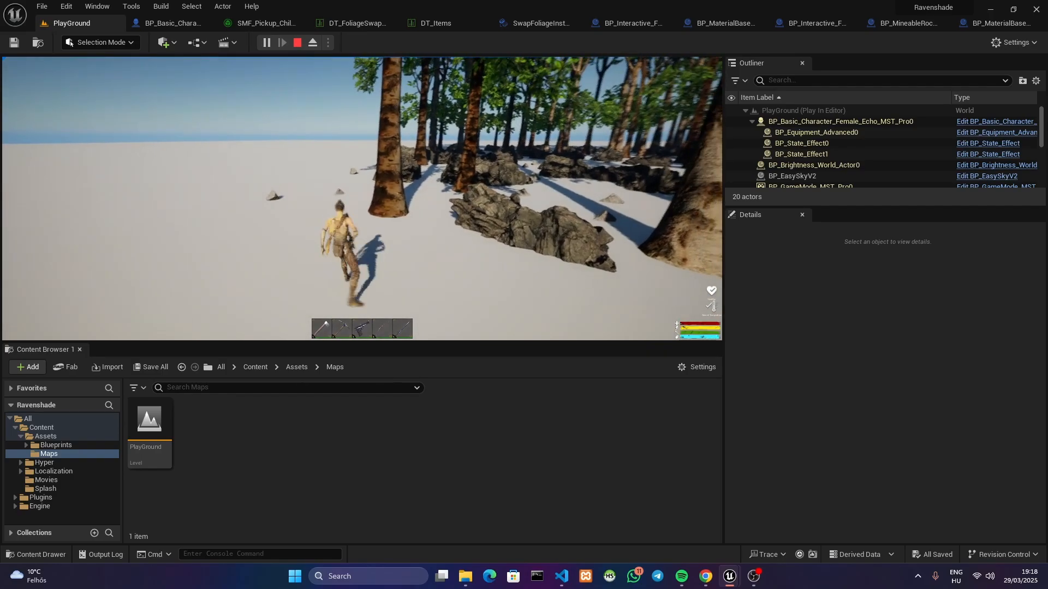
key("w")
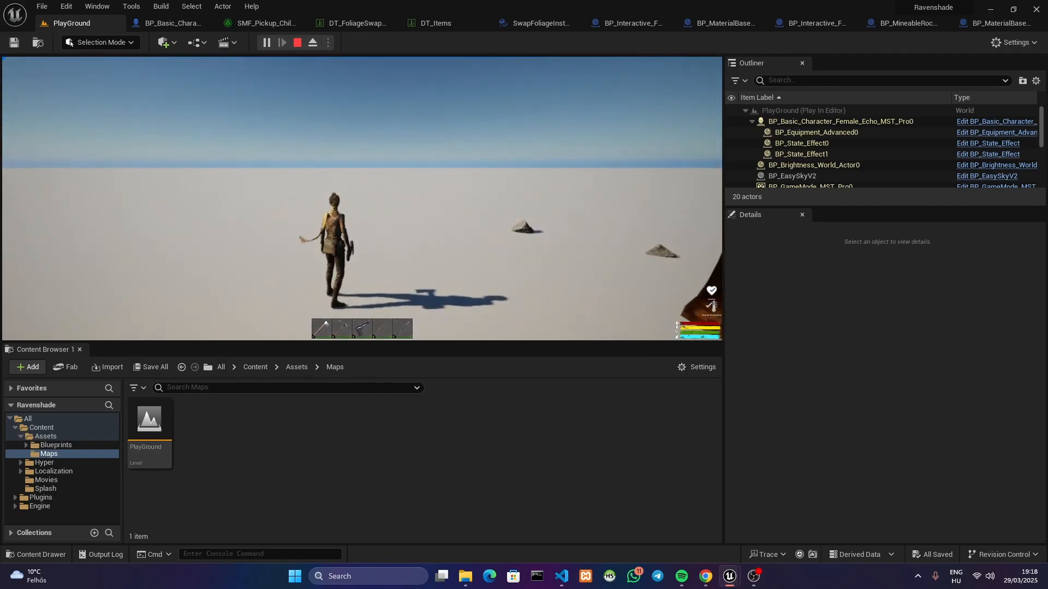
Chop the birch foliage tree repeatedly with the axe until its trunk is notched, then back away
key("w")
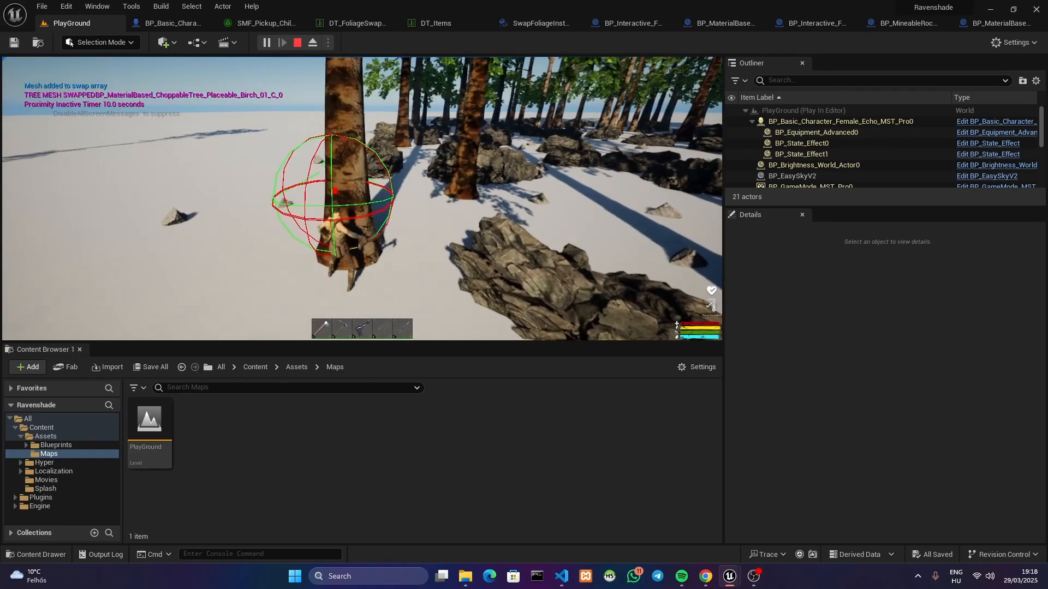
key("w")
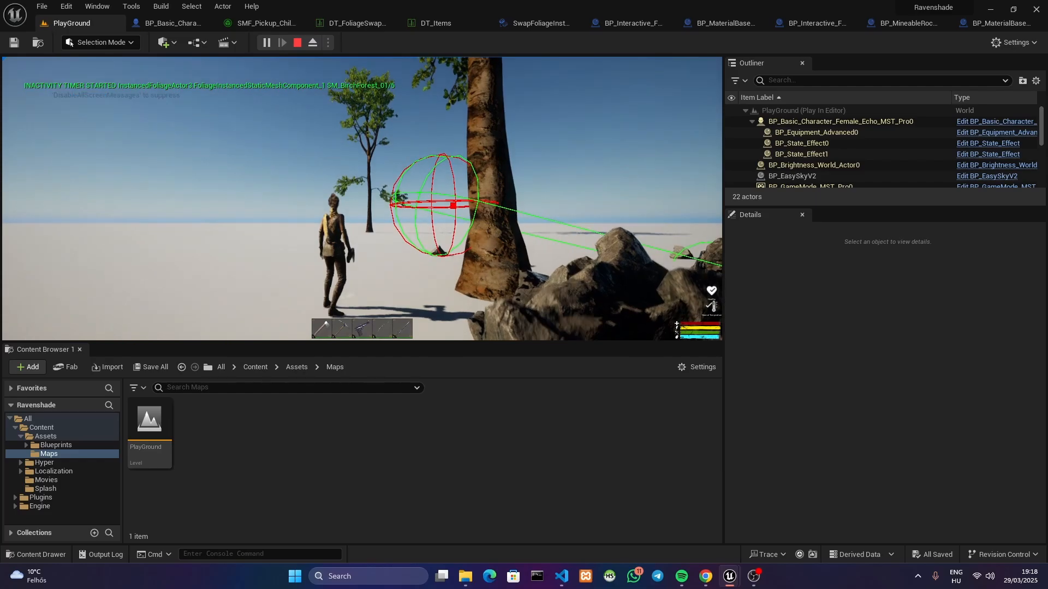
key("w")
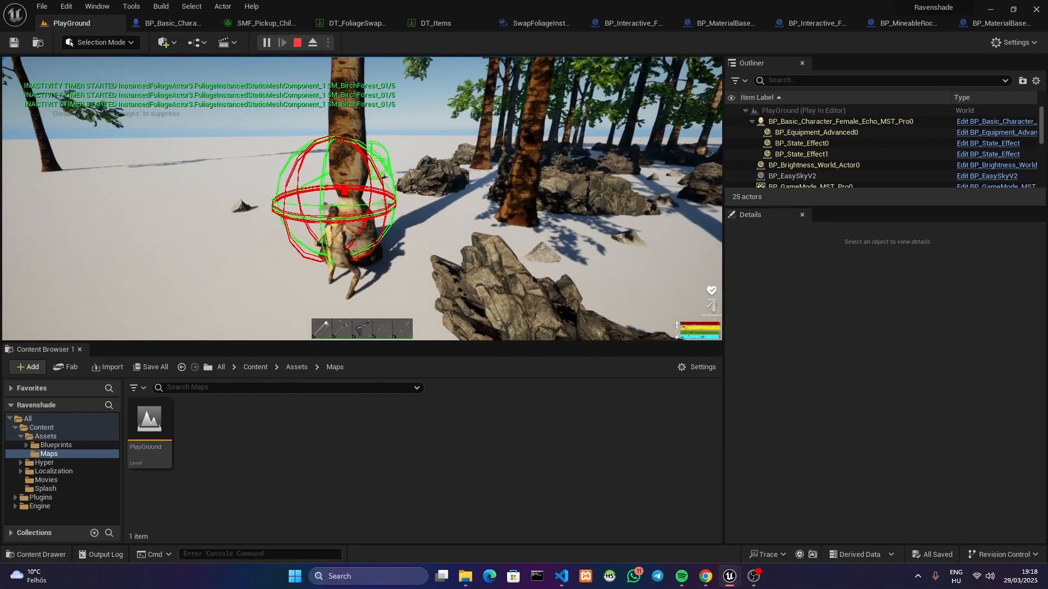
key("s")
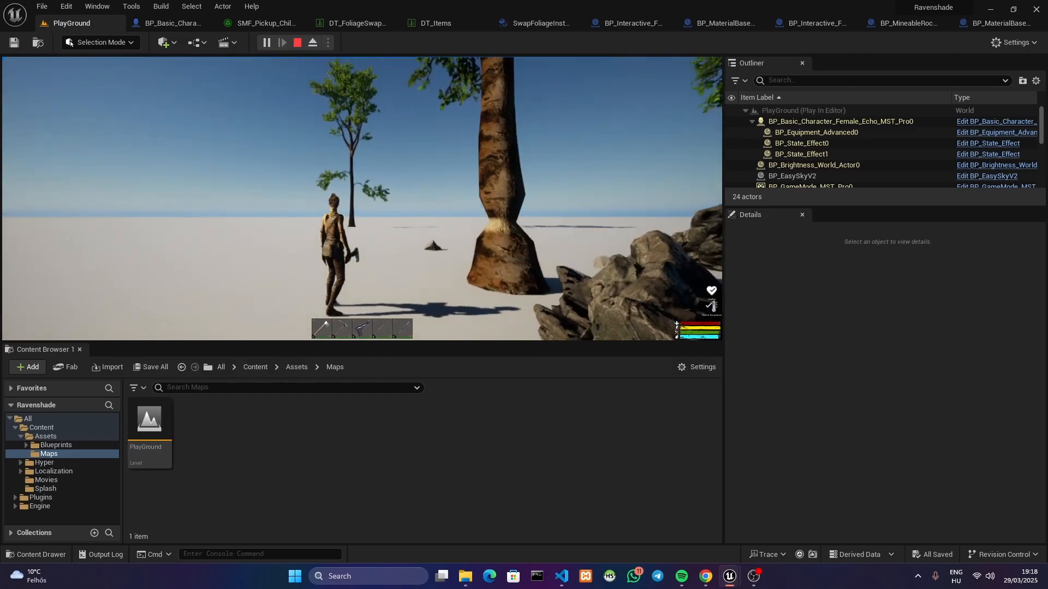
Move around the partly chopped birch and check whether it reverts to foliage after the inactivity timer
key("w")
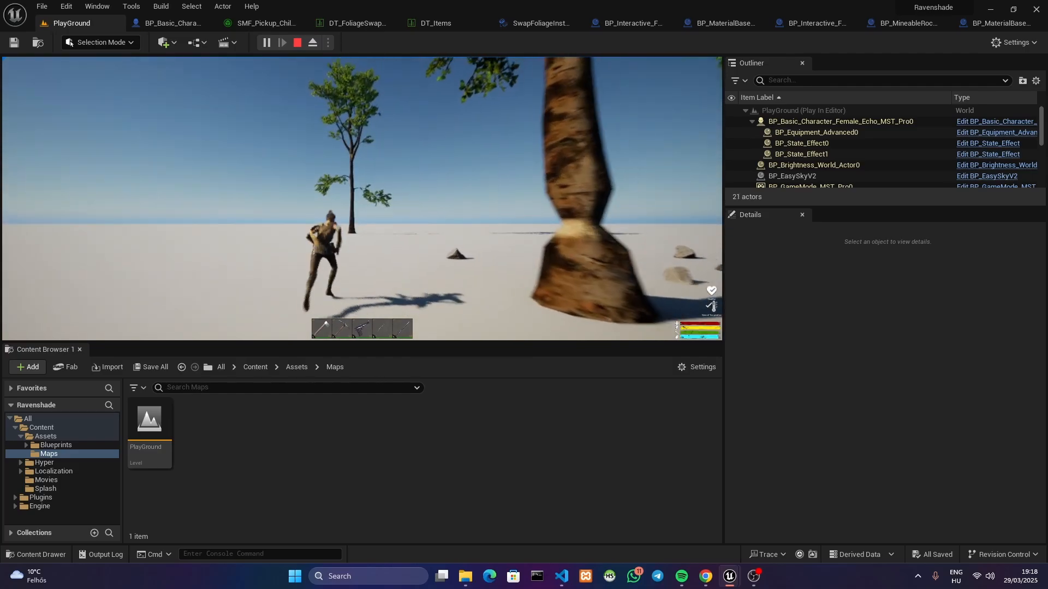
key("s")
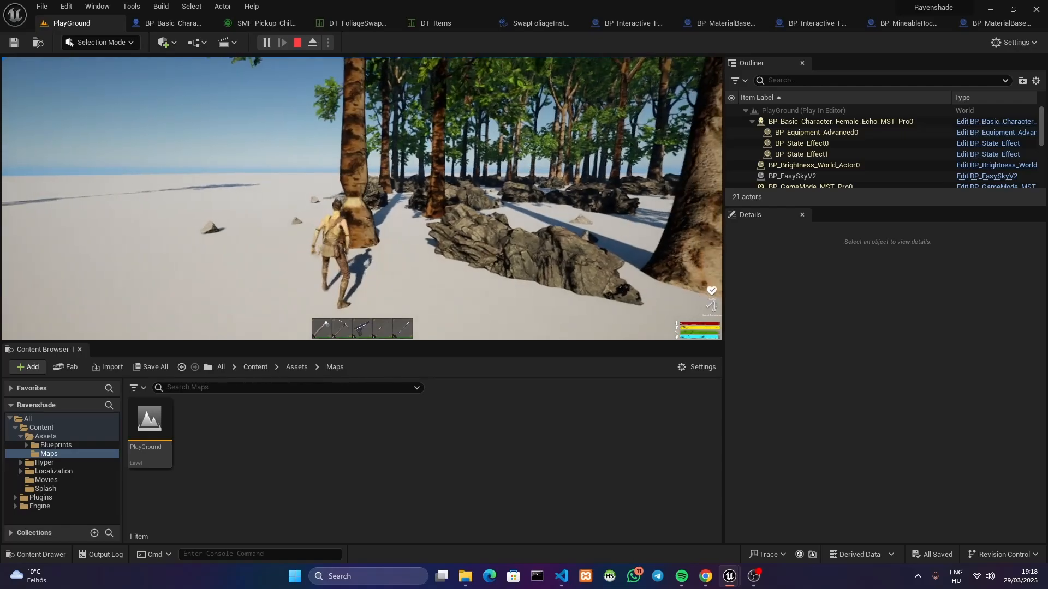
key("w")
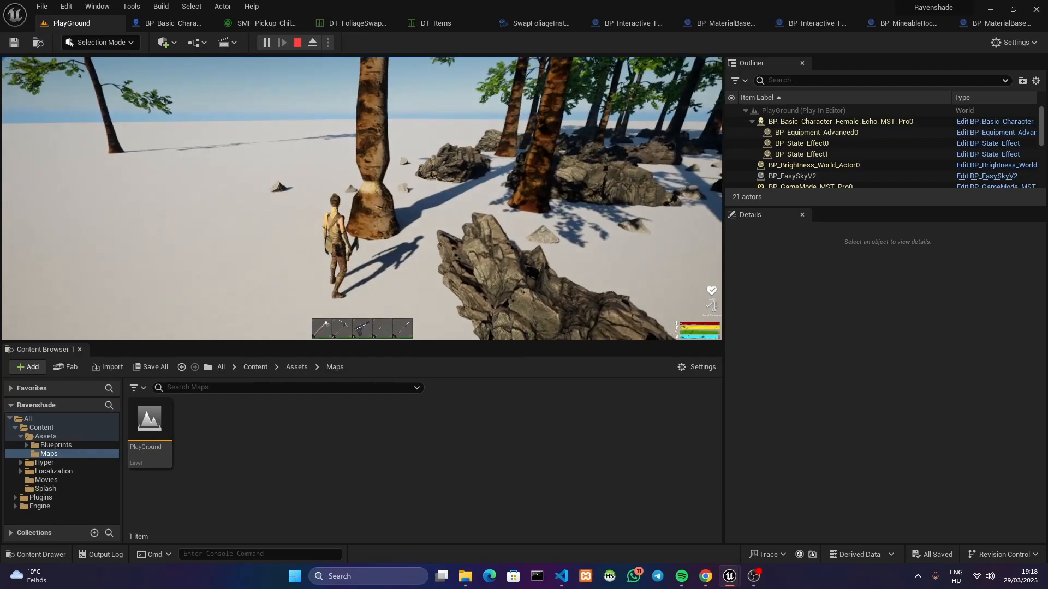
key("w")
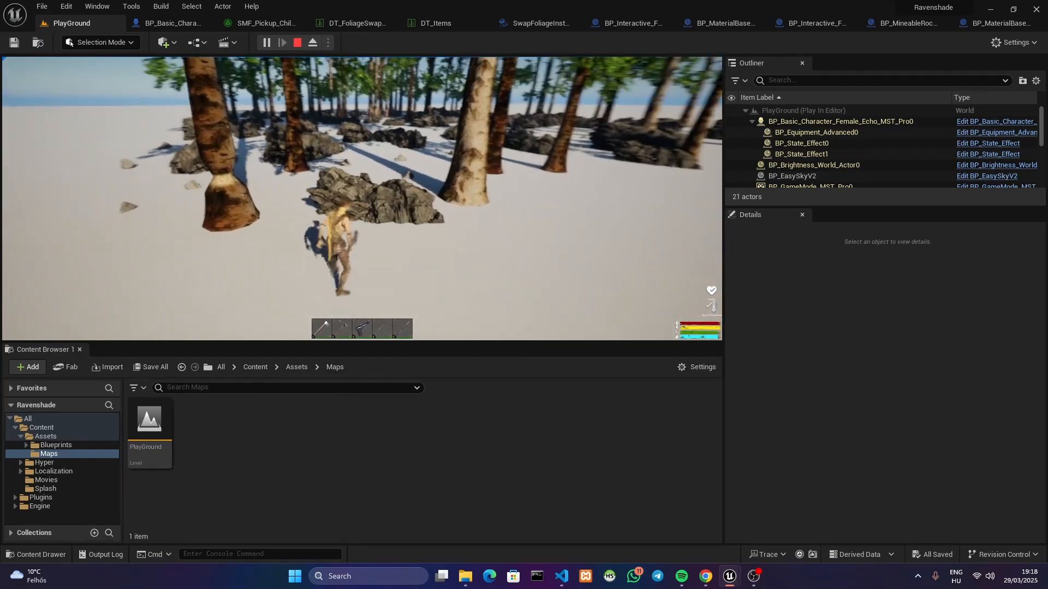
key("w")
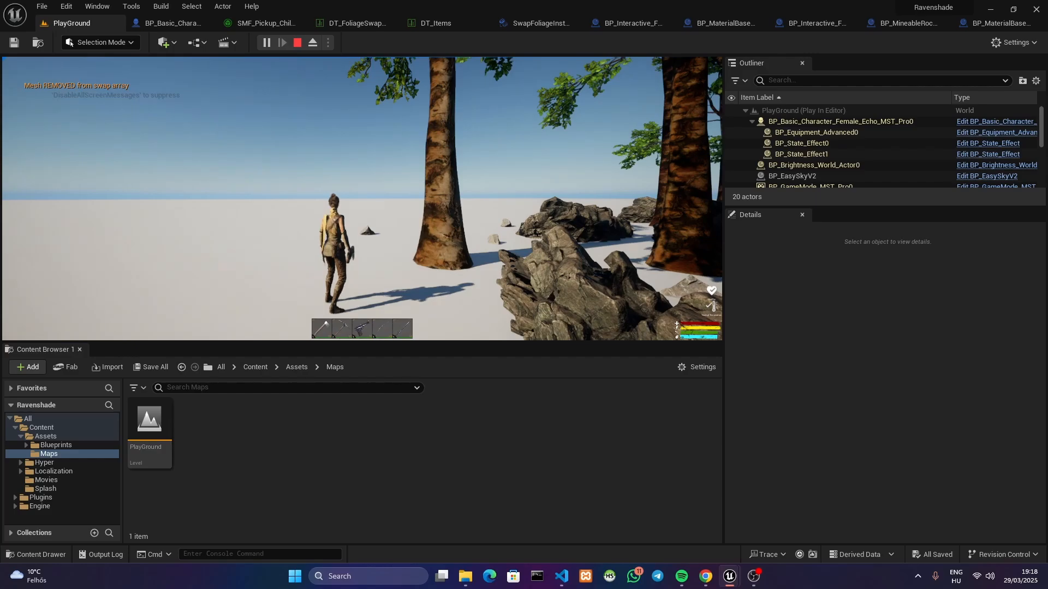
Return to the birch tree, strike it again with the axe and walk away toward the rock
key("w")
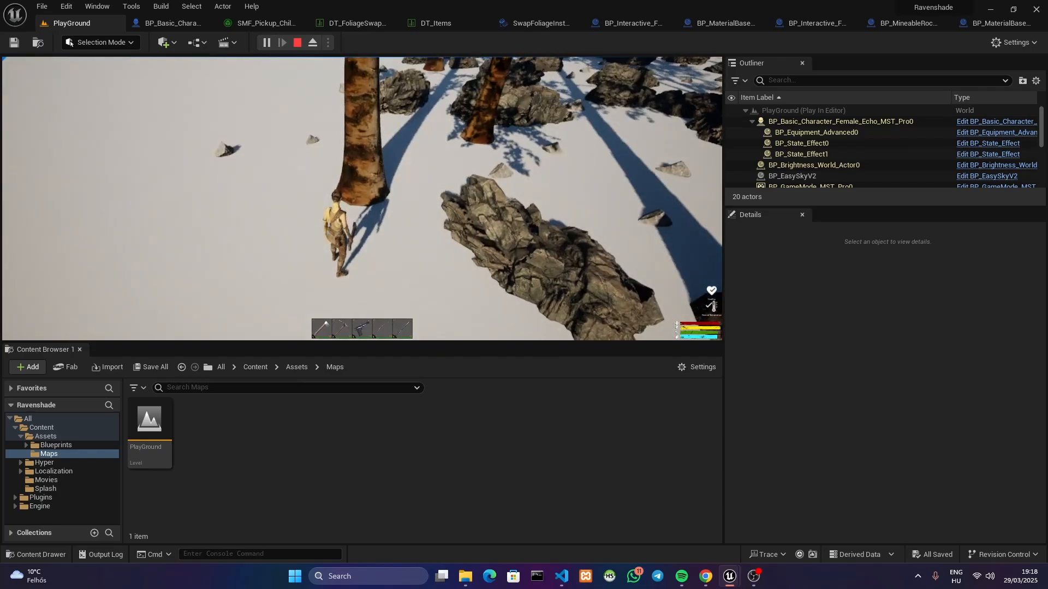
left_click(362, 199)
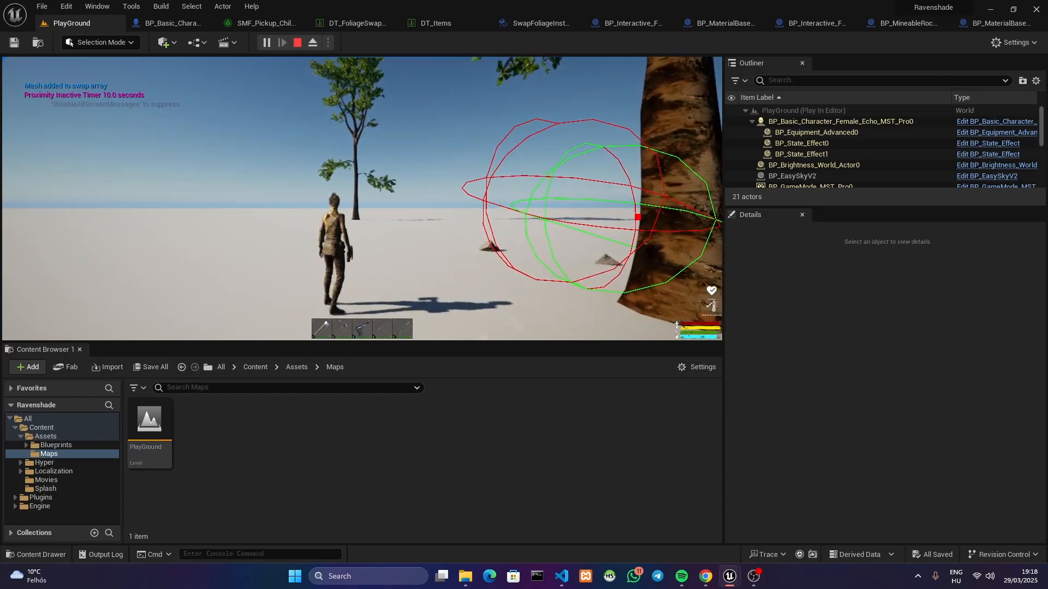
key("d")
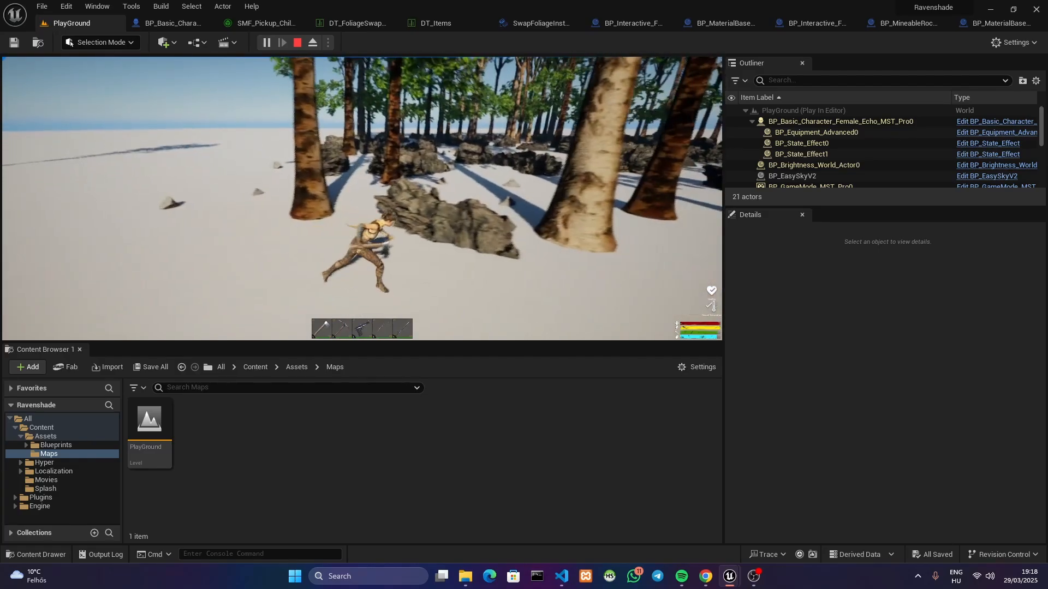
Equip the pickaxe from slot 2 and mine the coal rock until pieces break off
key("2")
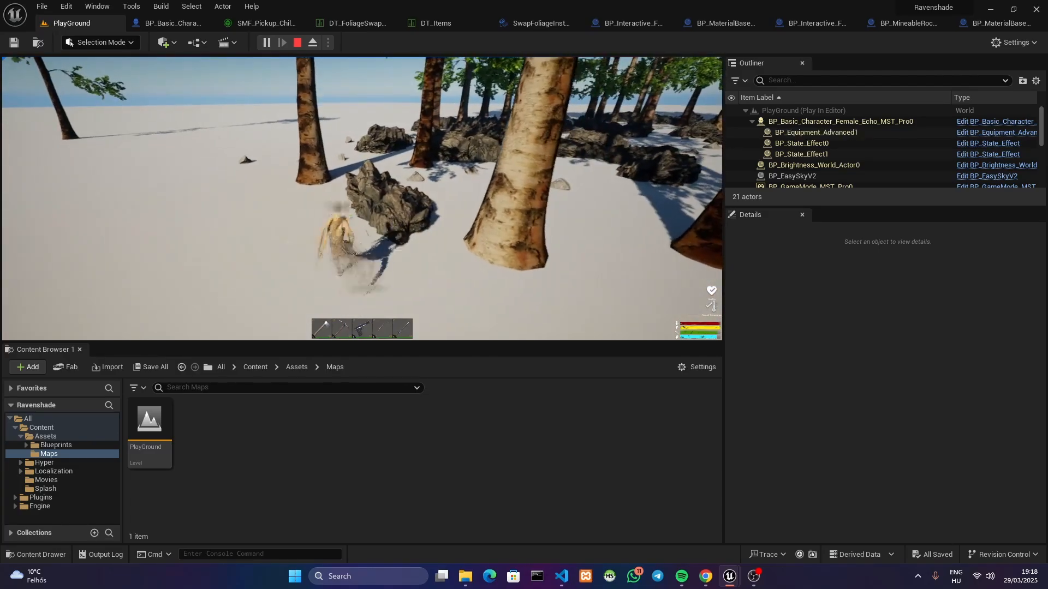
left_click(362, 198)
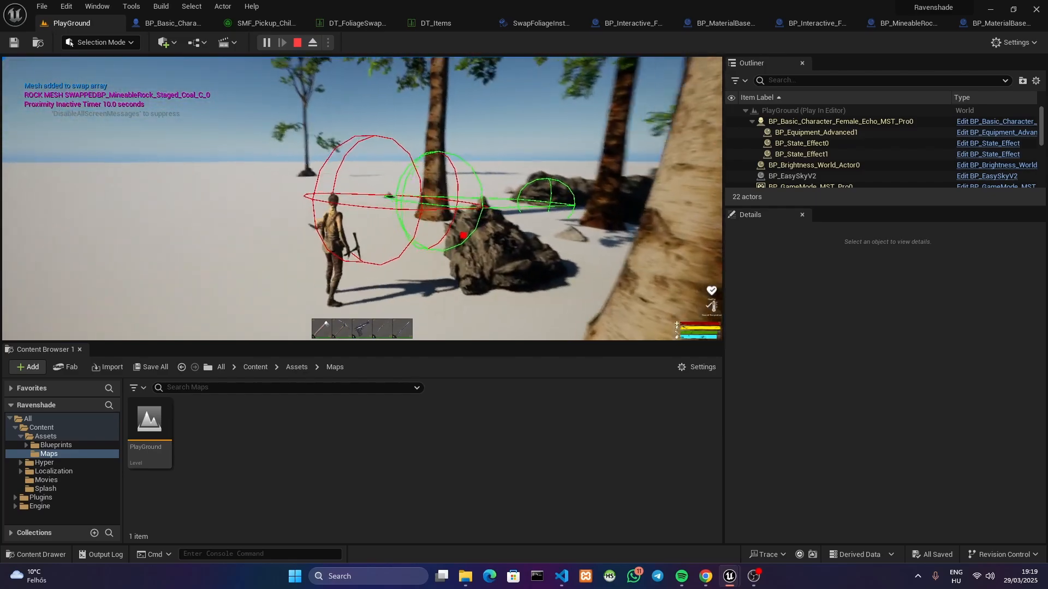
key("a")
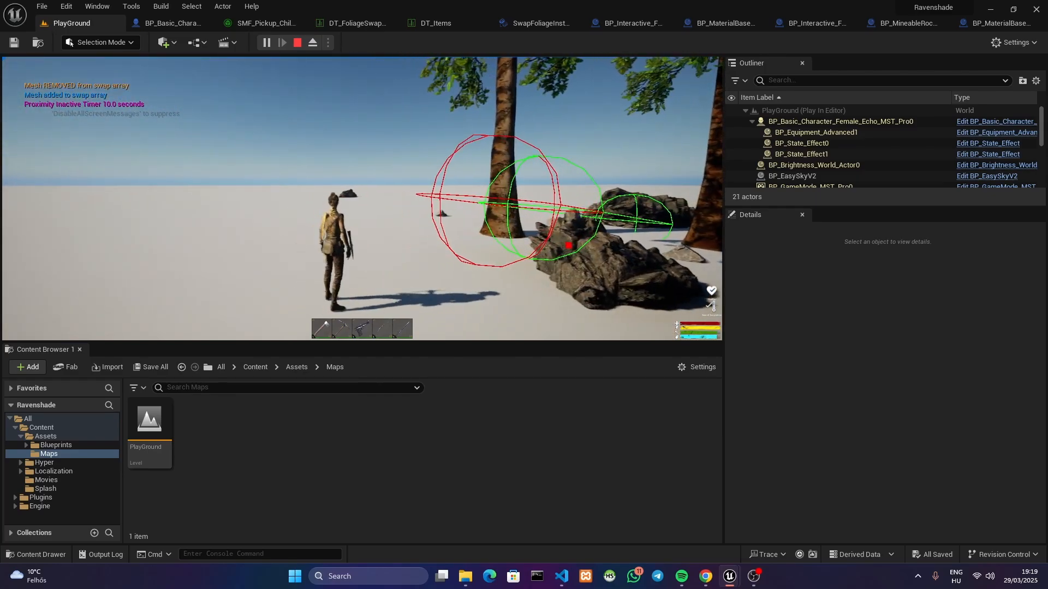
key("w")
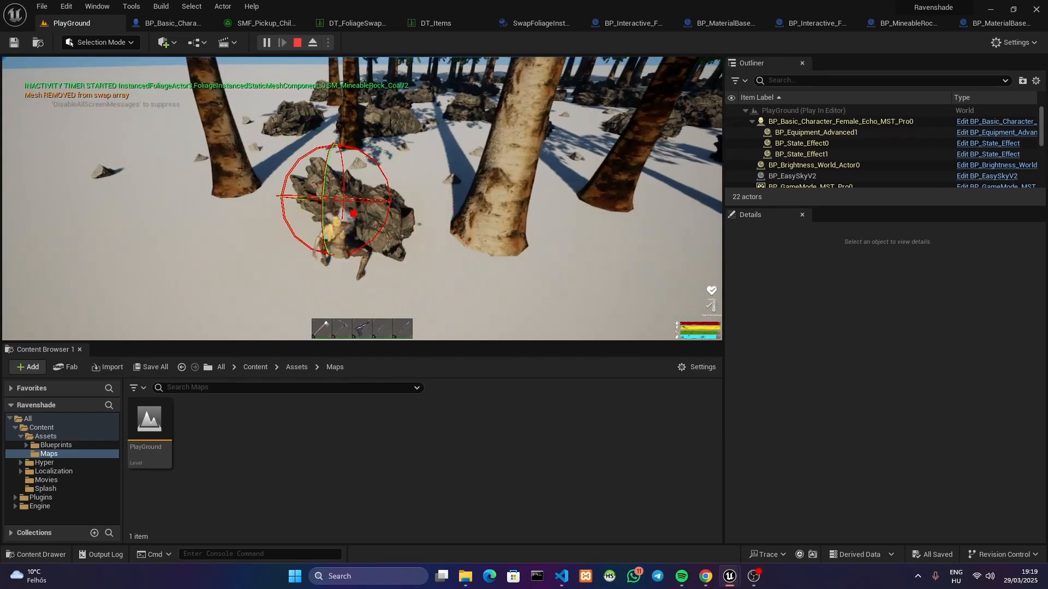
left_click(361, 199)
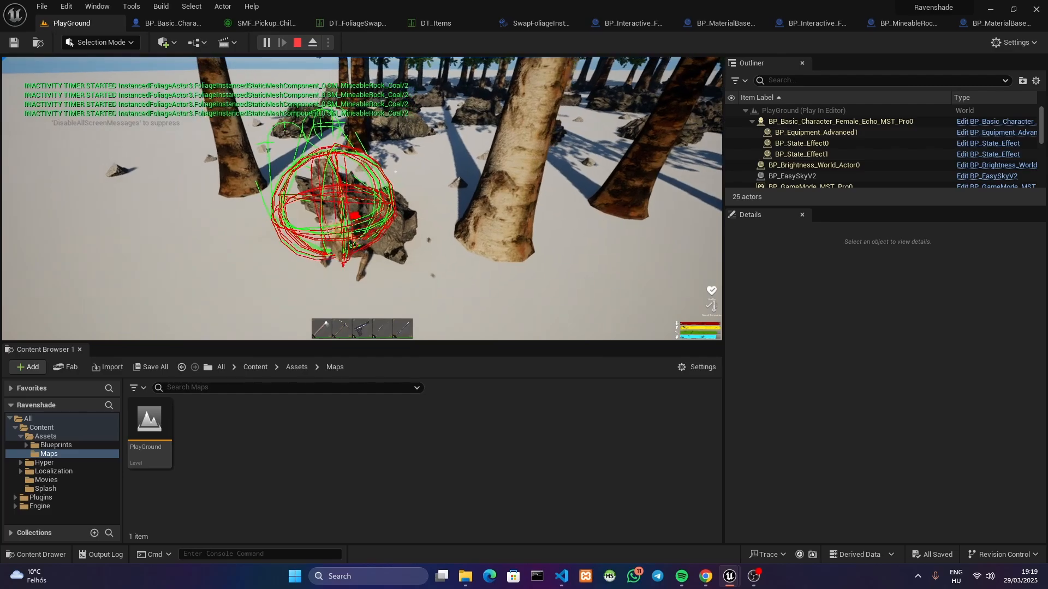
key("s")
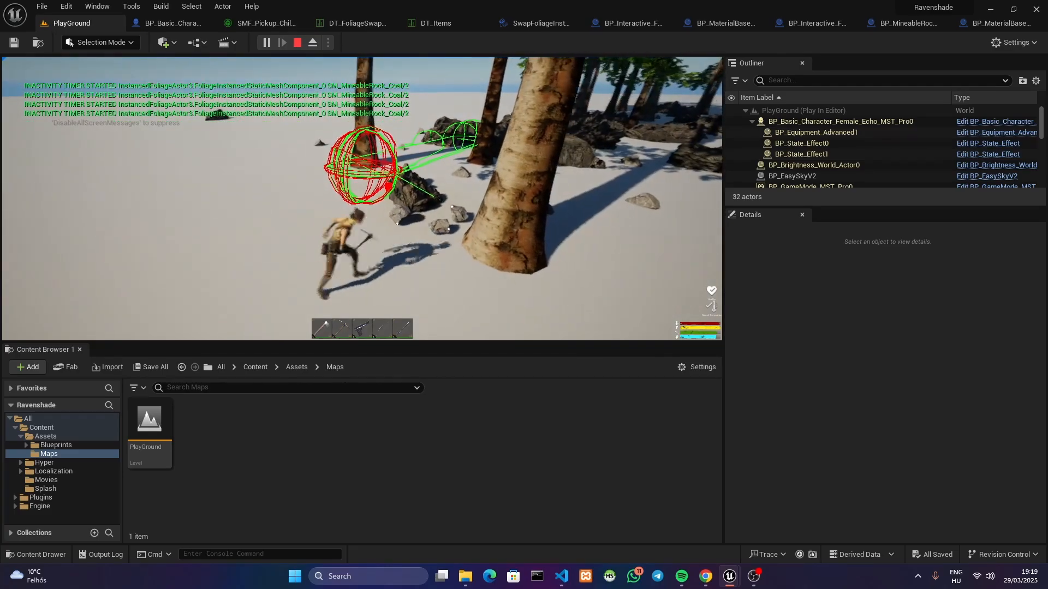
Move around the mined coal rock with the pickaxe and check whether it reverts to foliage after the inactivity timer
key("w")
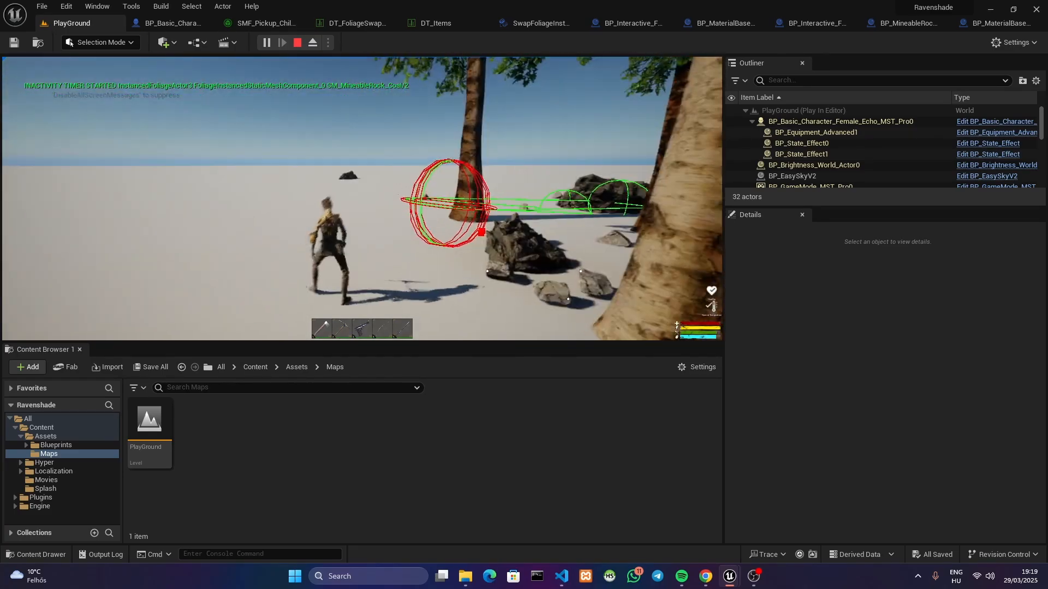
key("s")
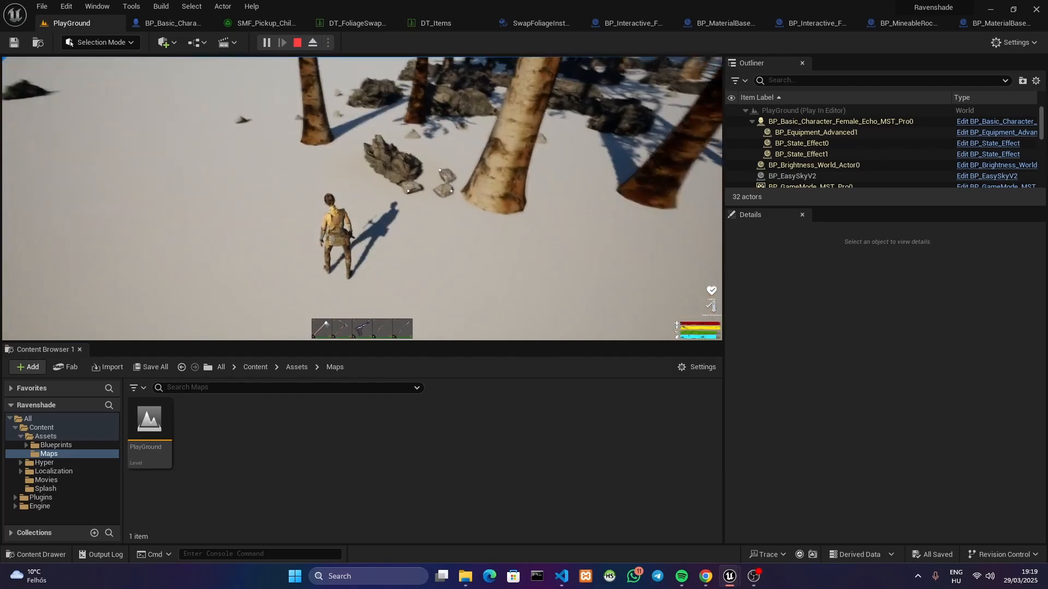
key("w")
key("2")
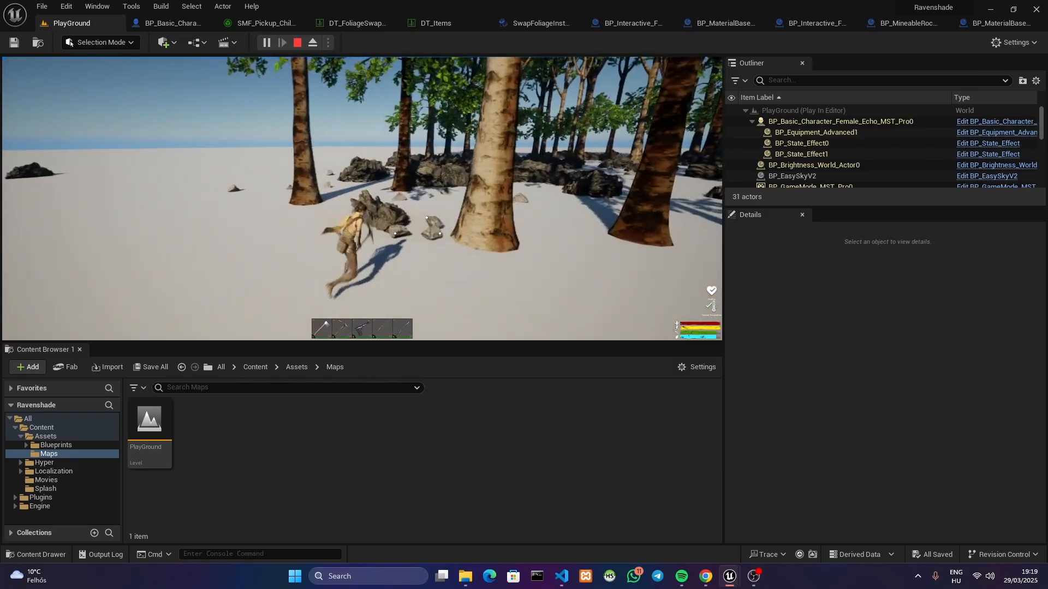
key("s")
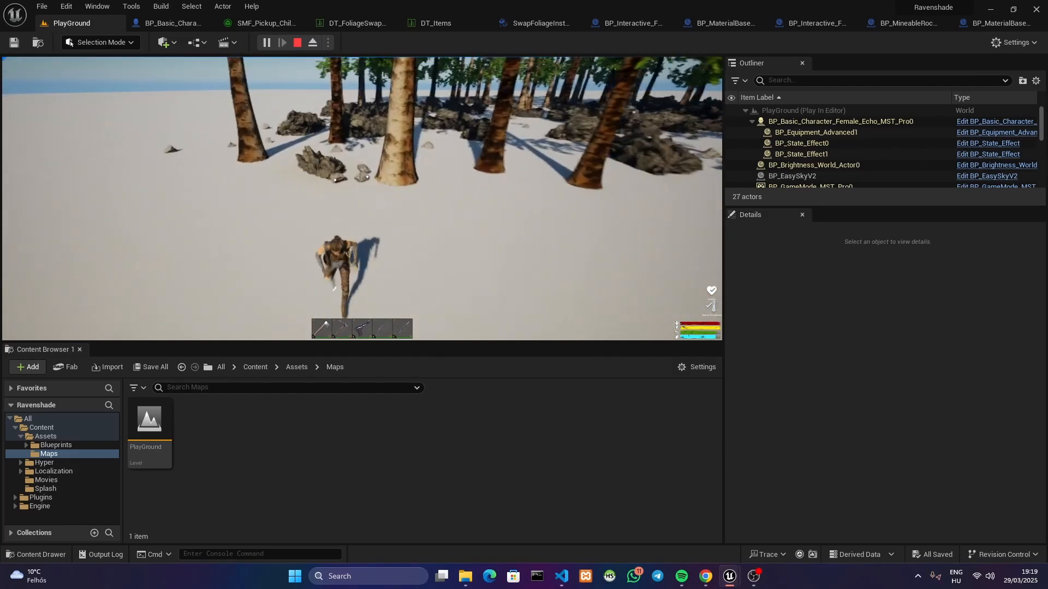
key("w")
key("w")
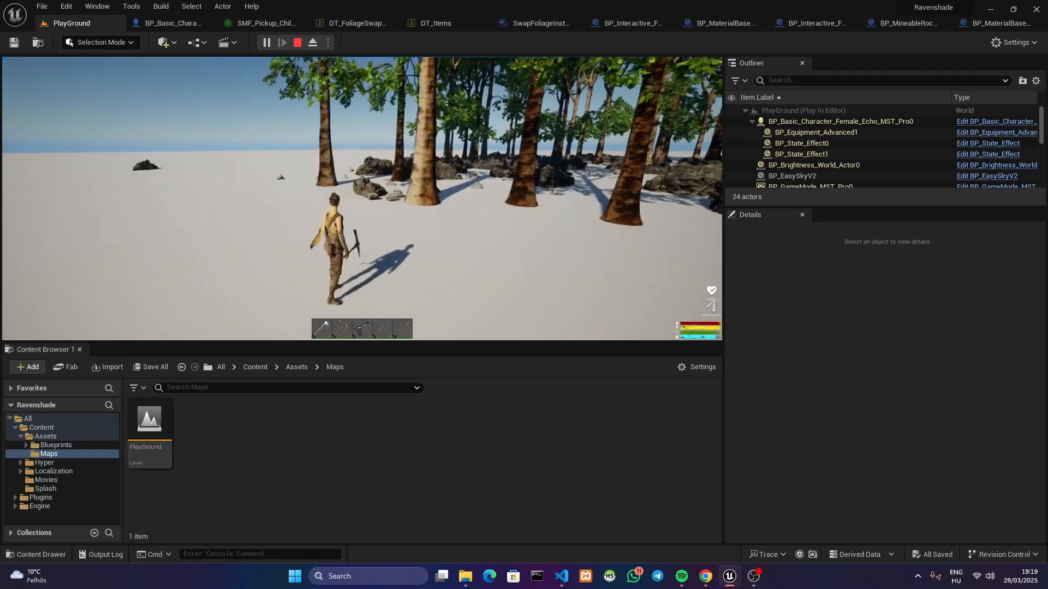
key("w")
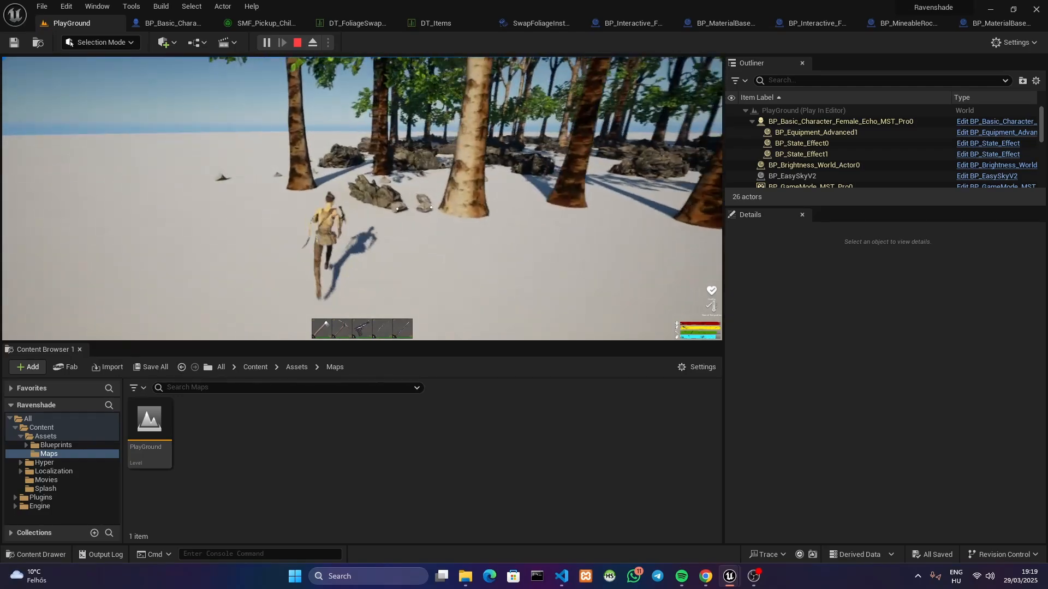
Run through the forest past the foliage trees and rocks to reach another birch tree
key("w")
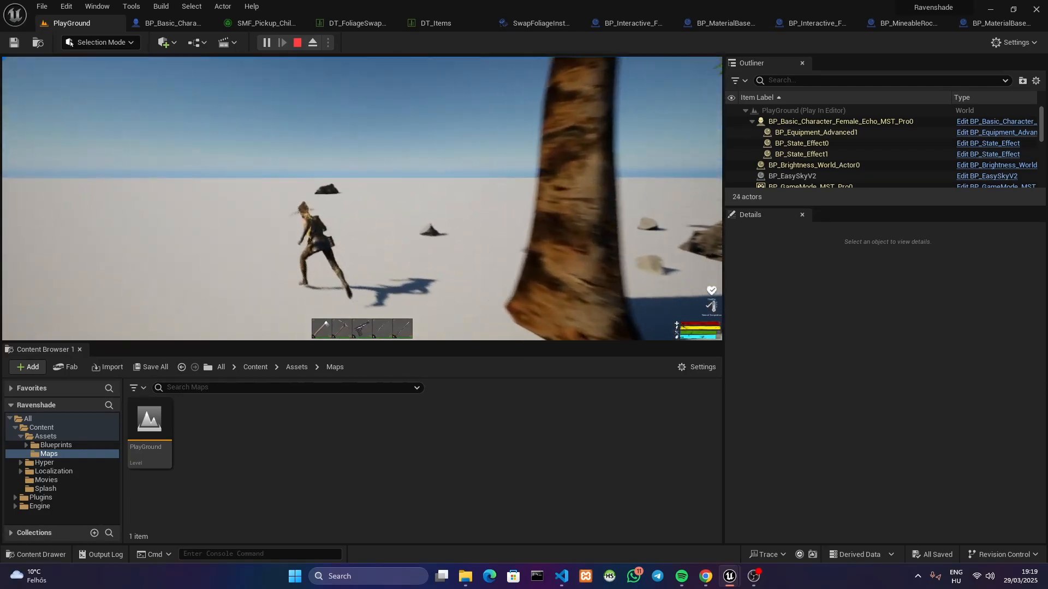
key("w")
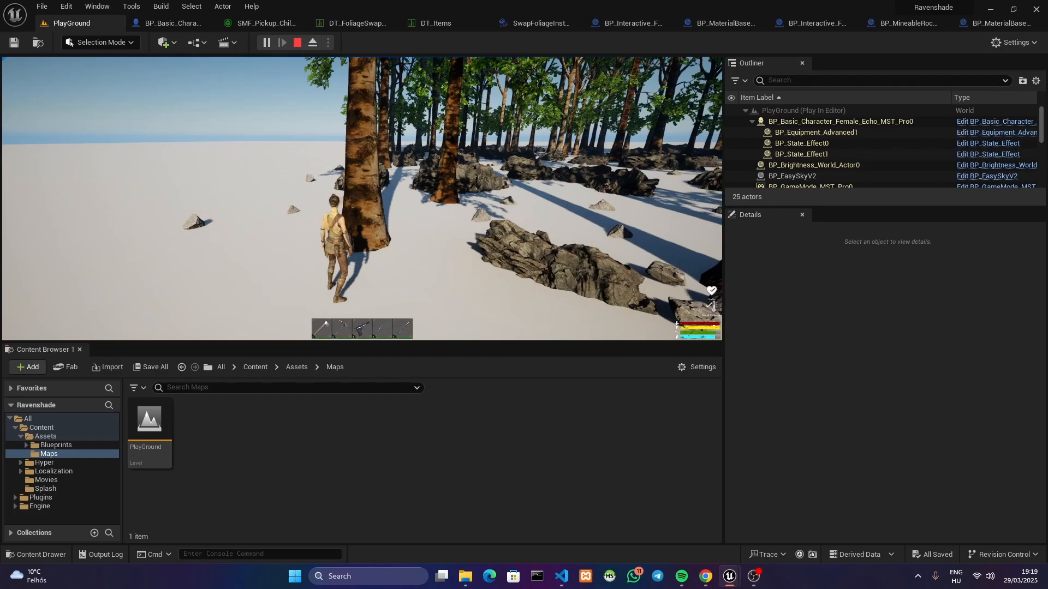
key("w")
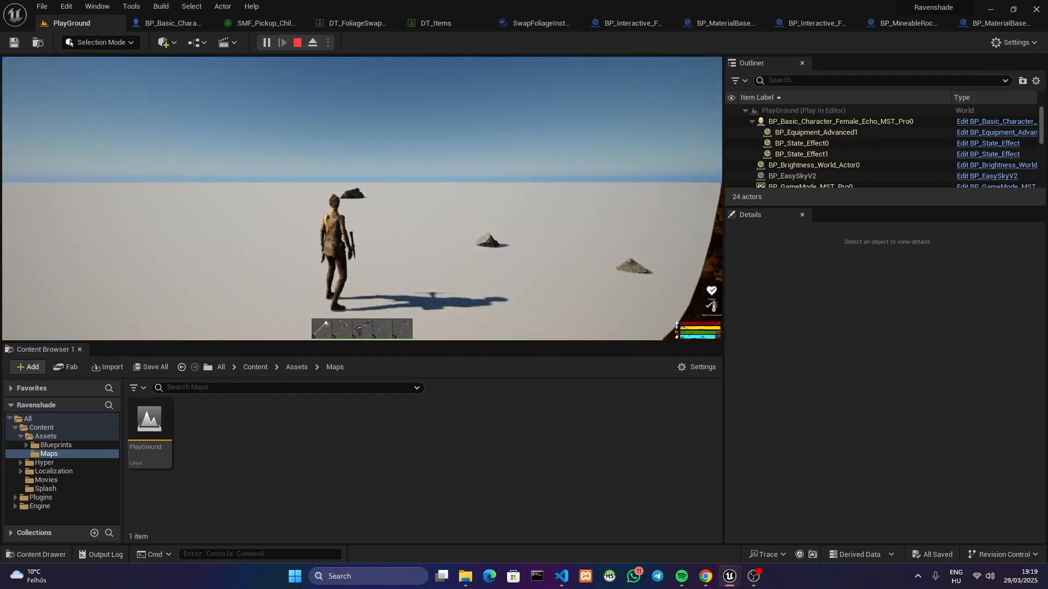
key("w")
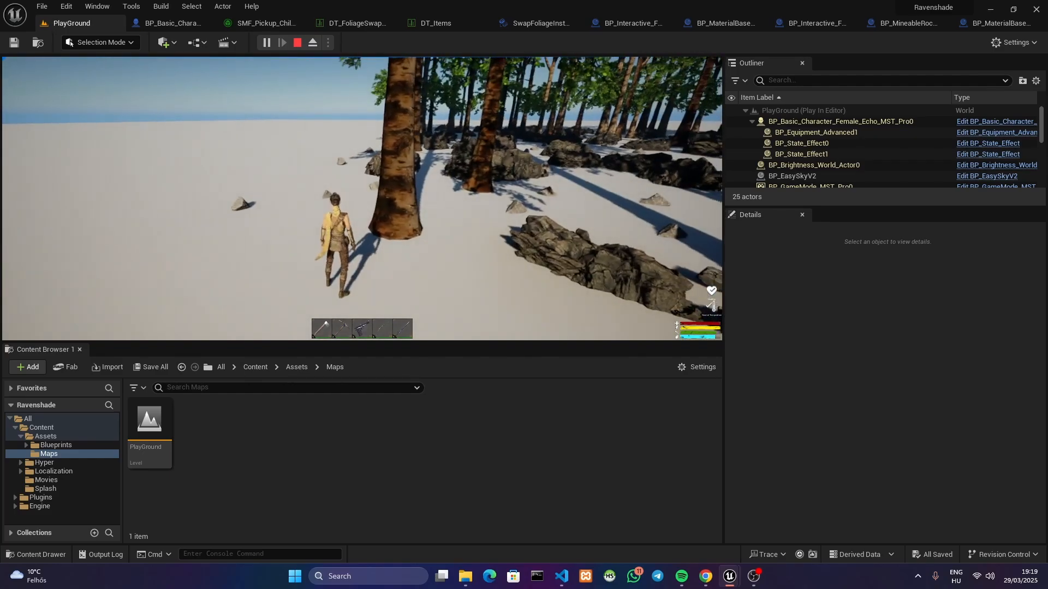
key("s")
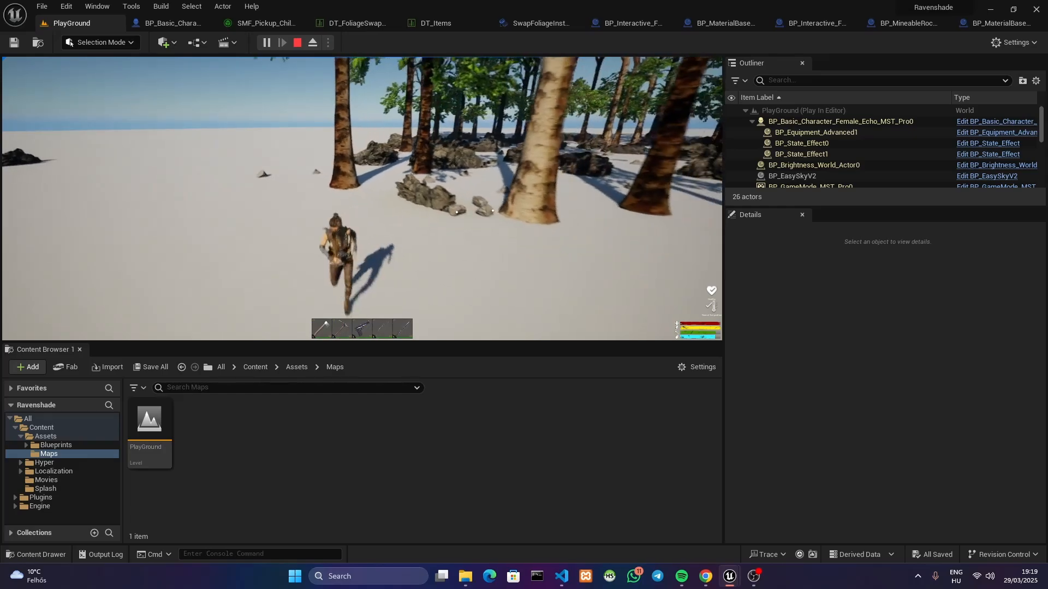
key("w")
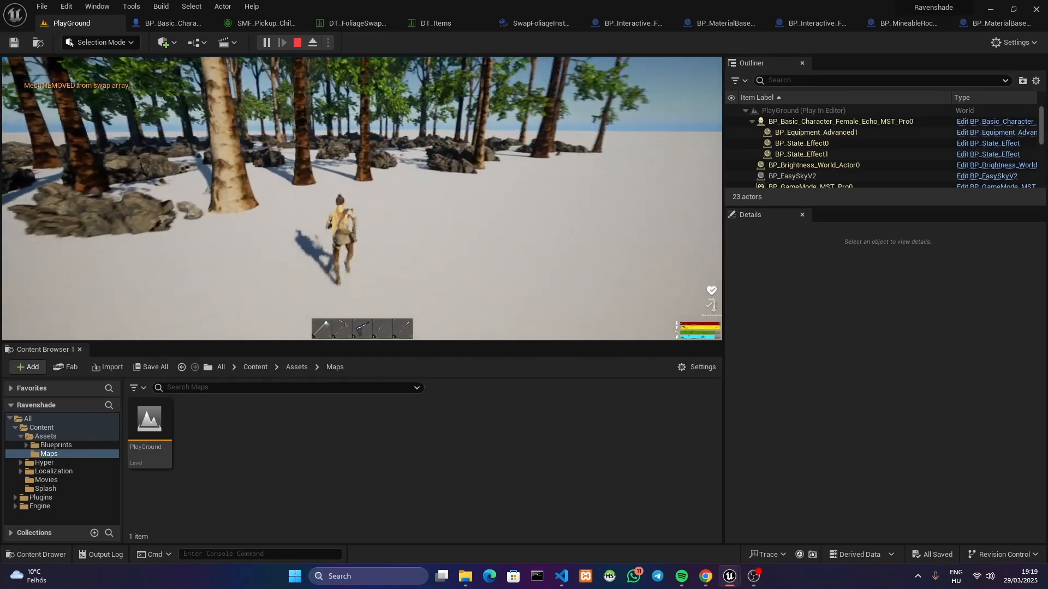
key("w")
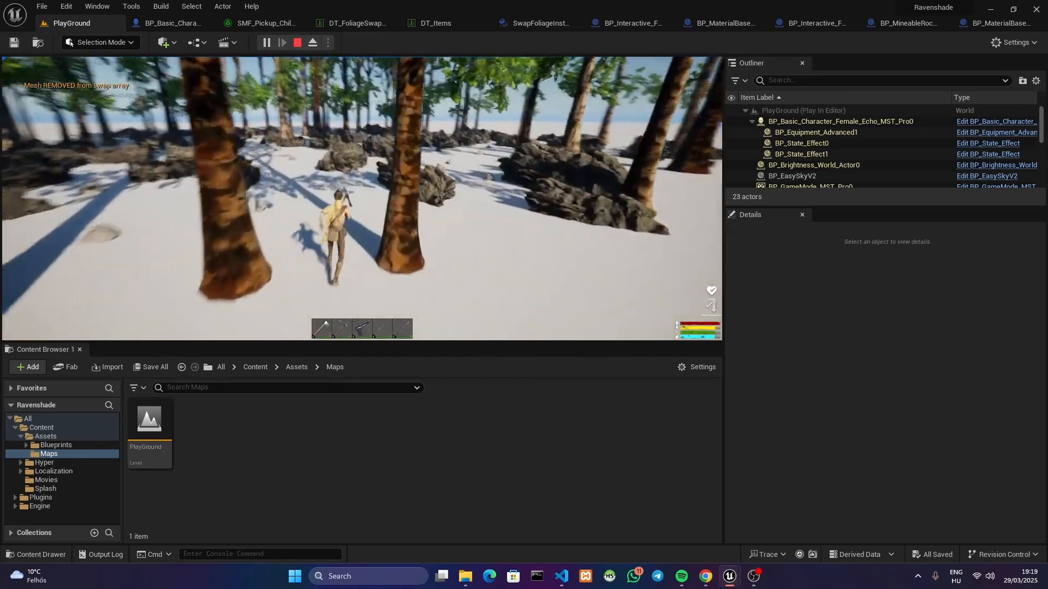
key("w")
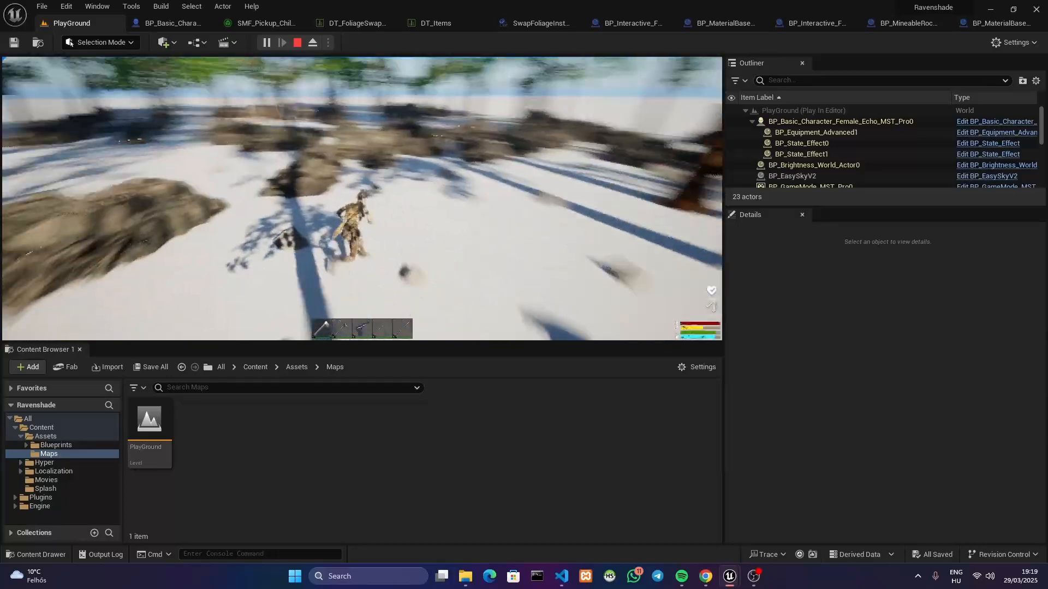
key("w")
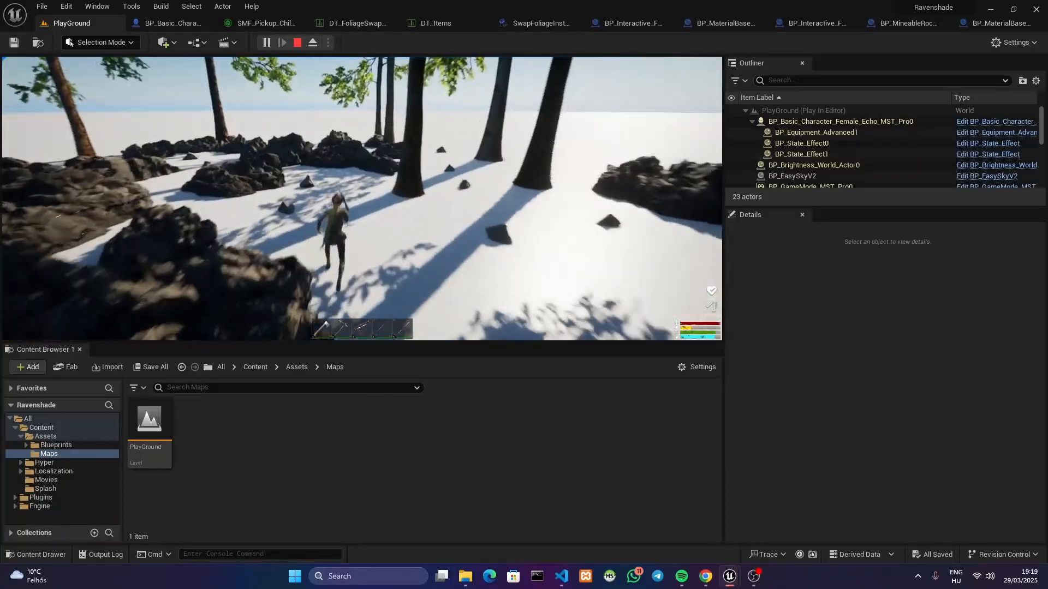
key("w")
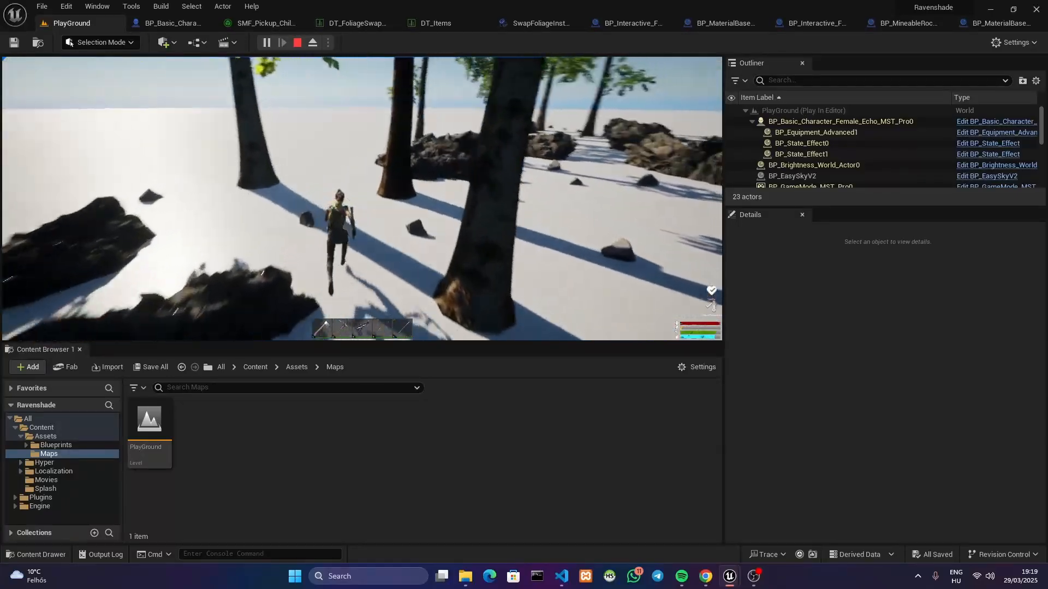
key("w")
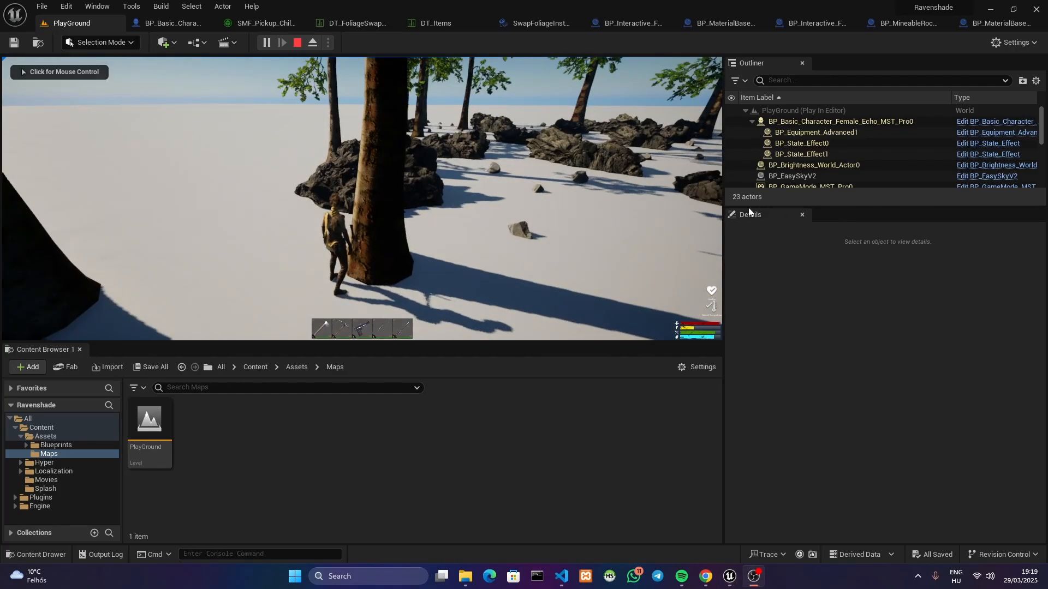
left_click(604, 200)
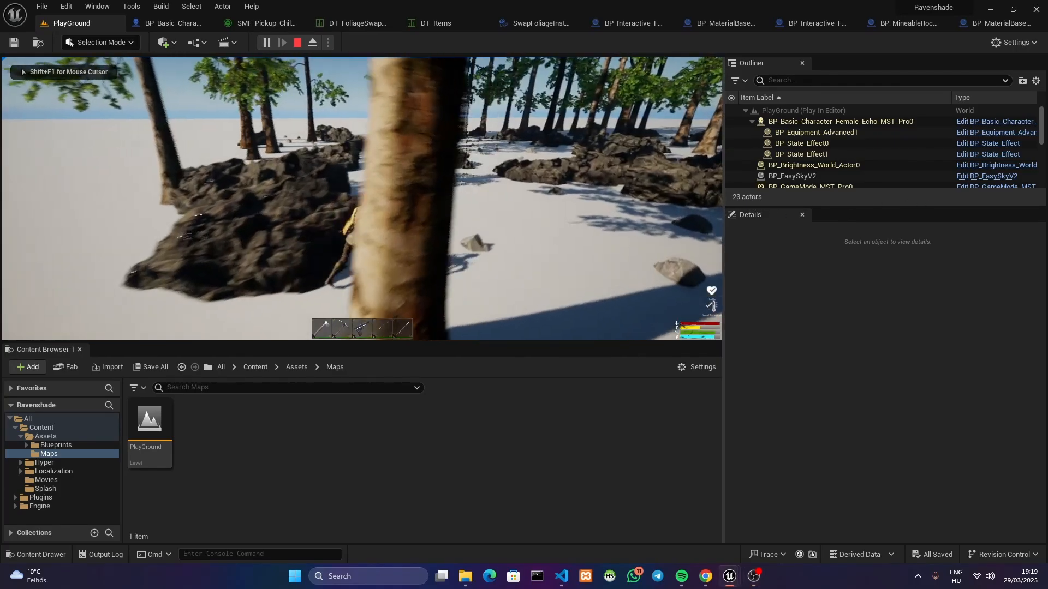
key("w")
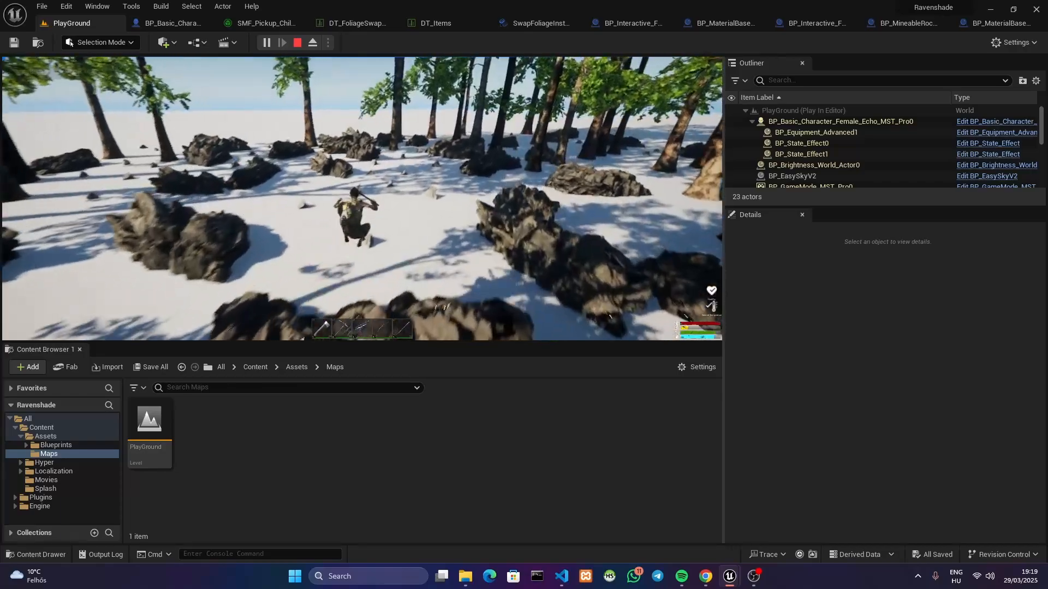
key("w")
key("w")
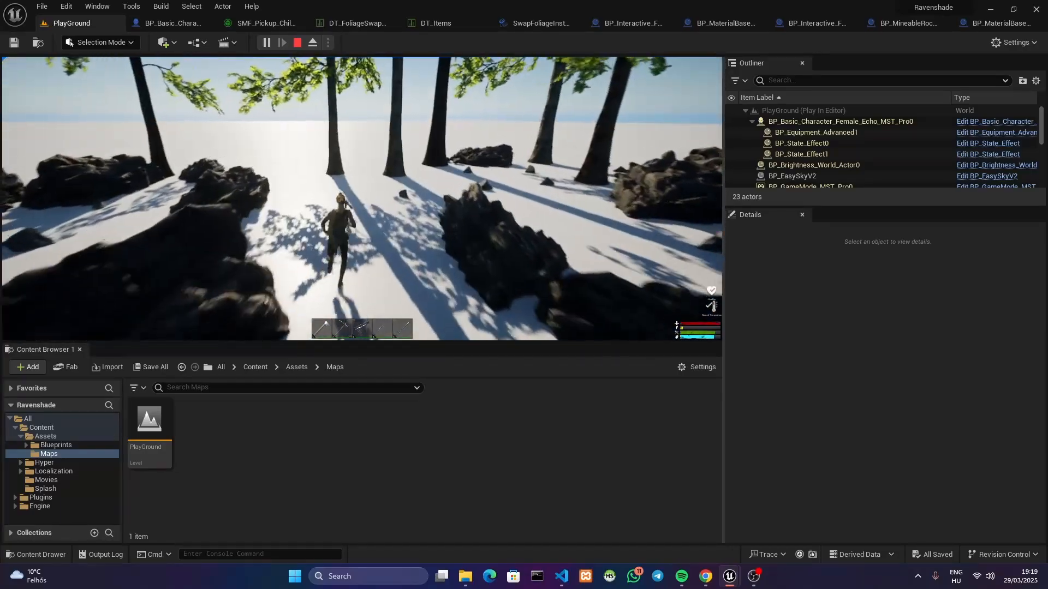
key("w")
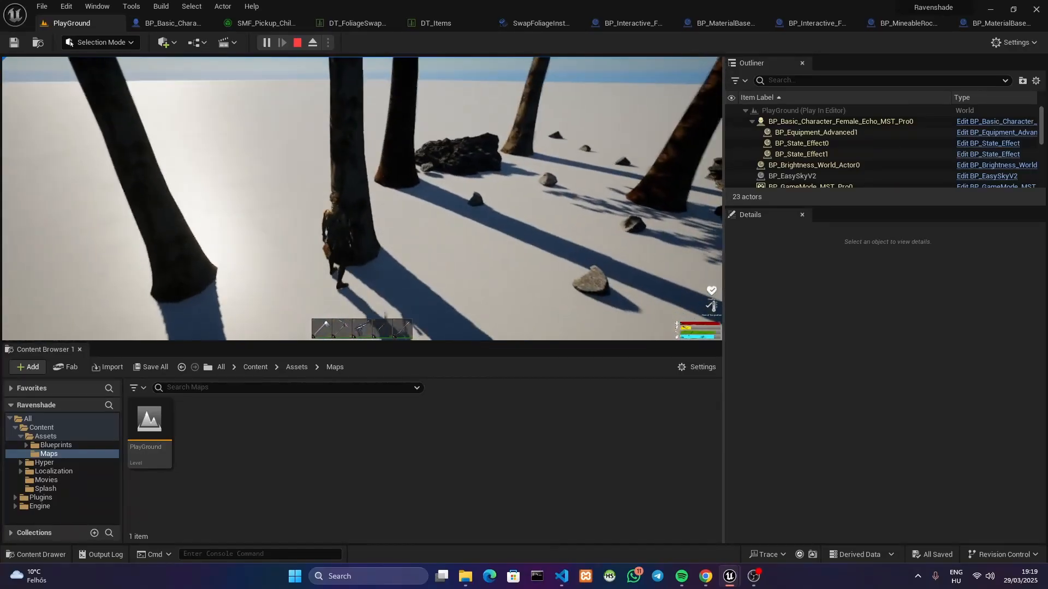
Equip the axe from slot 1, chop the birch foliage tree, move away from it and end the play session
key("1")
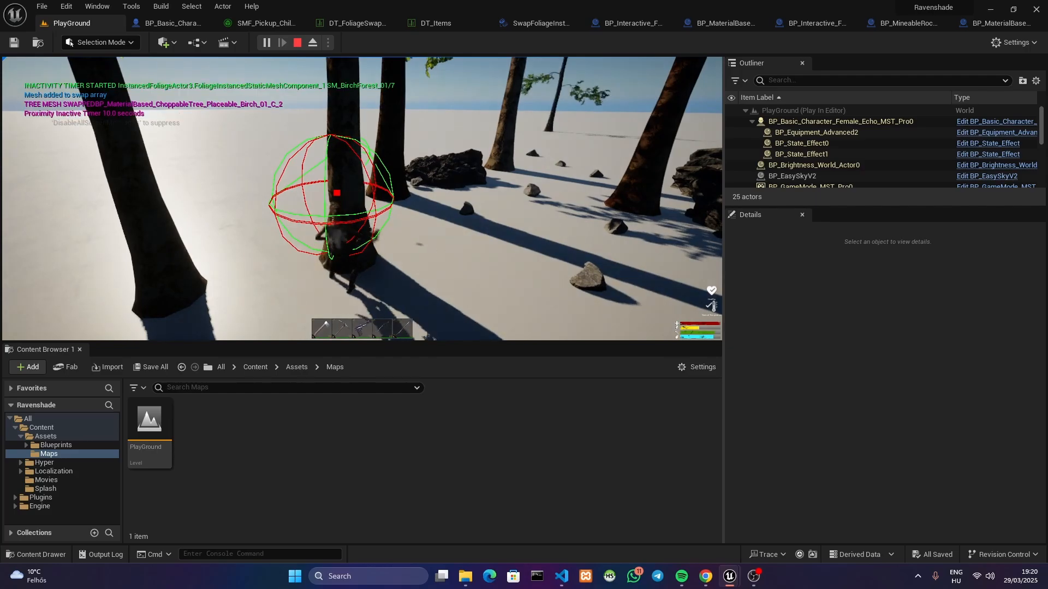
key("w")
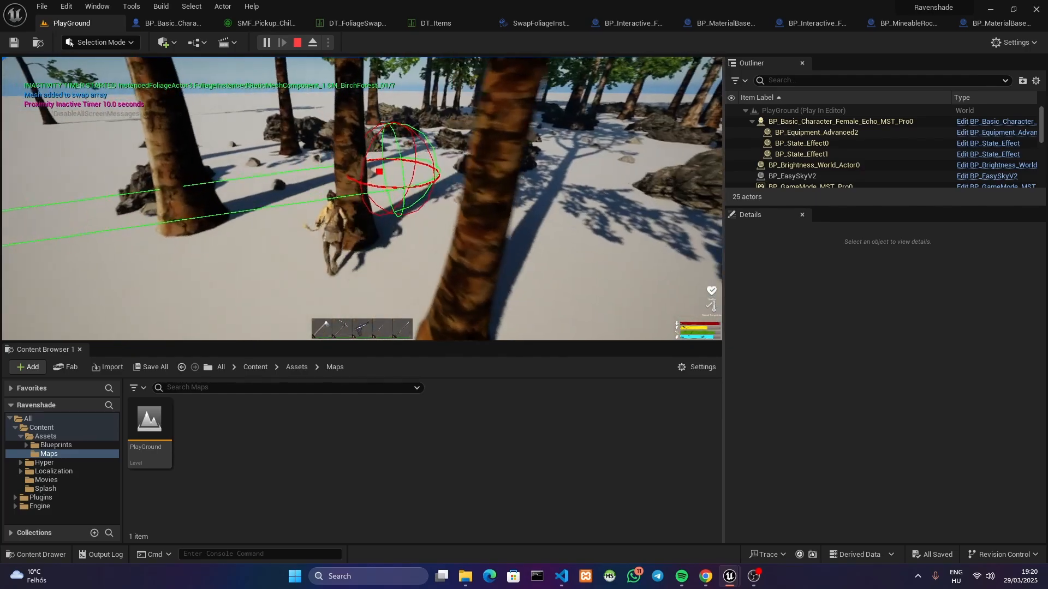
key("w")
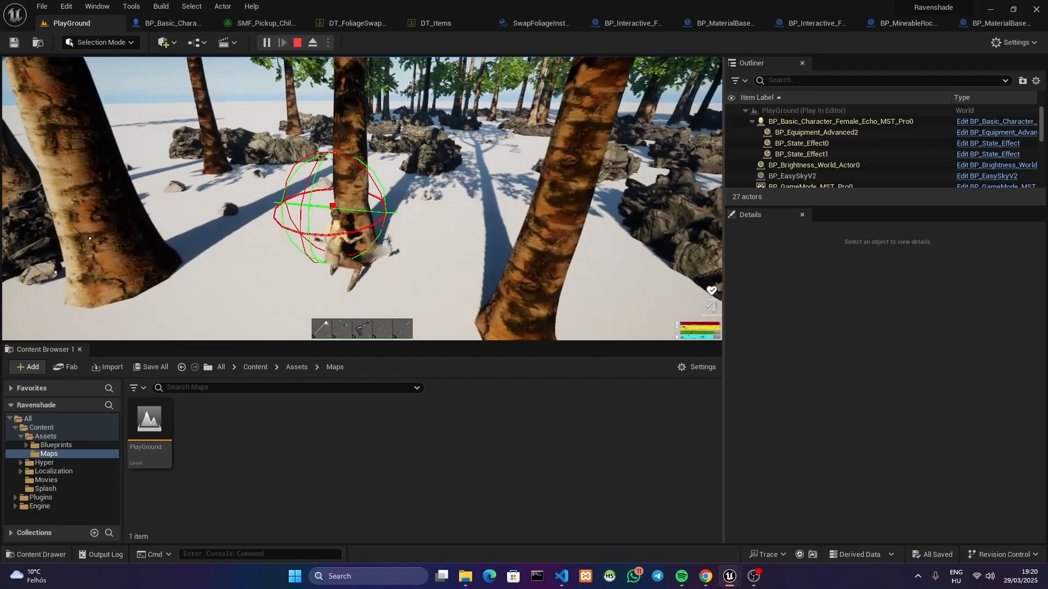
key("a")
key("a")
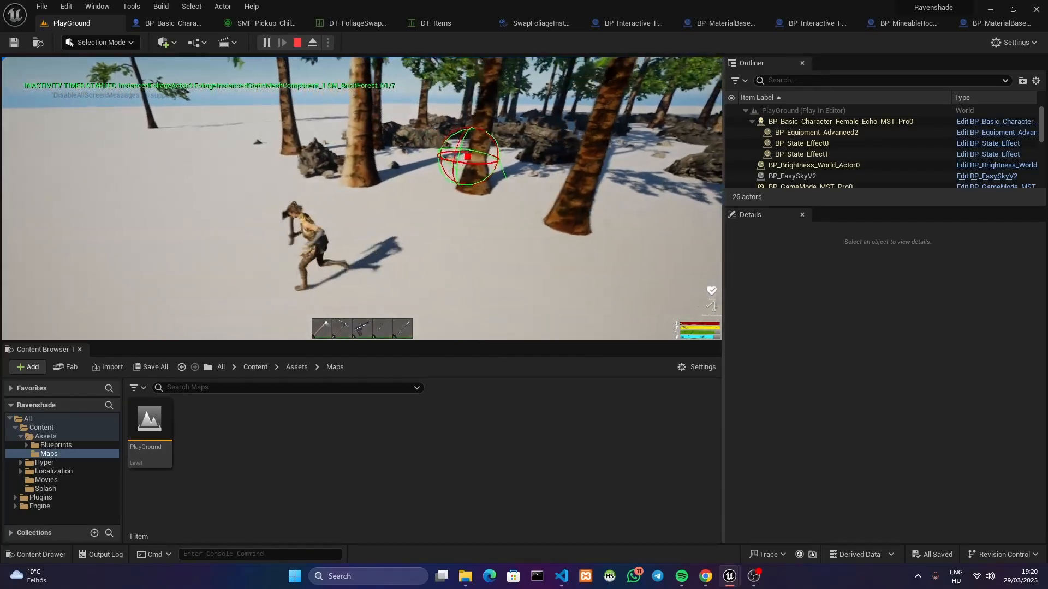
key("Escape")
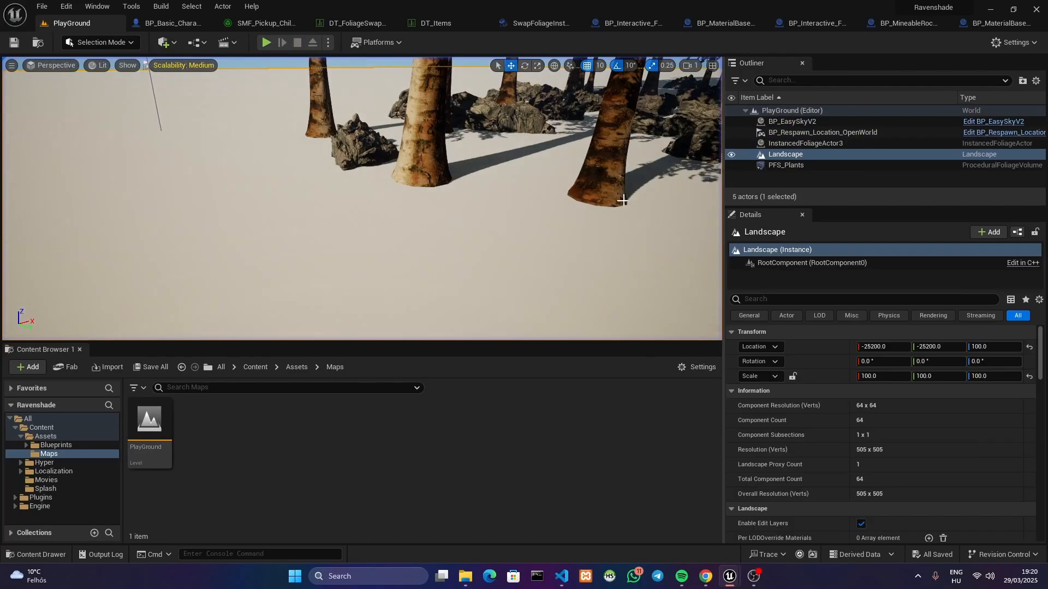
Look over the foliage in the level and review the Damageable and Foliage_Swap object channels in the project's collision settings
right_click_drag(362, 198, 533, 188)
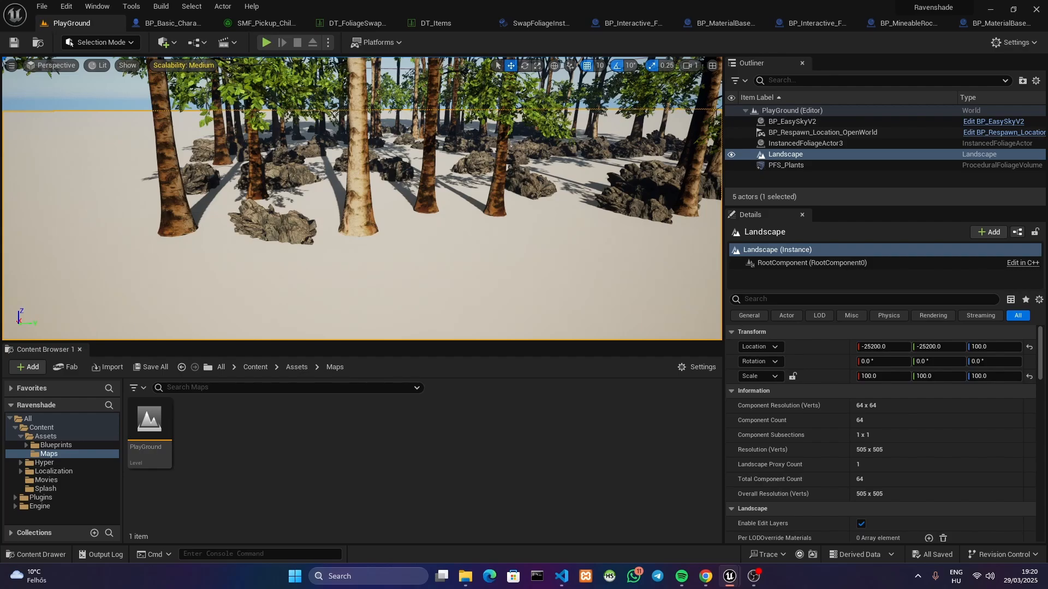
left_click_drag(0, 97, 469, 84)
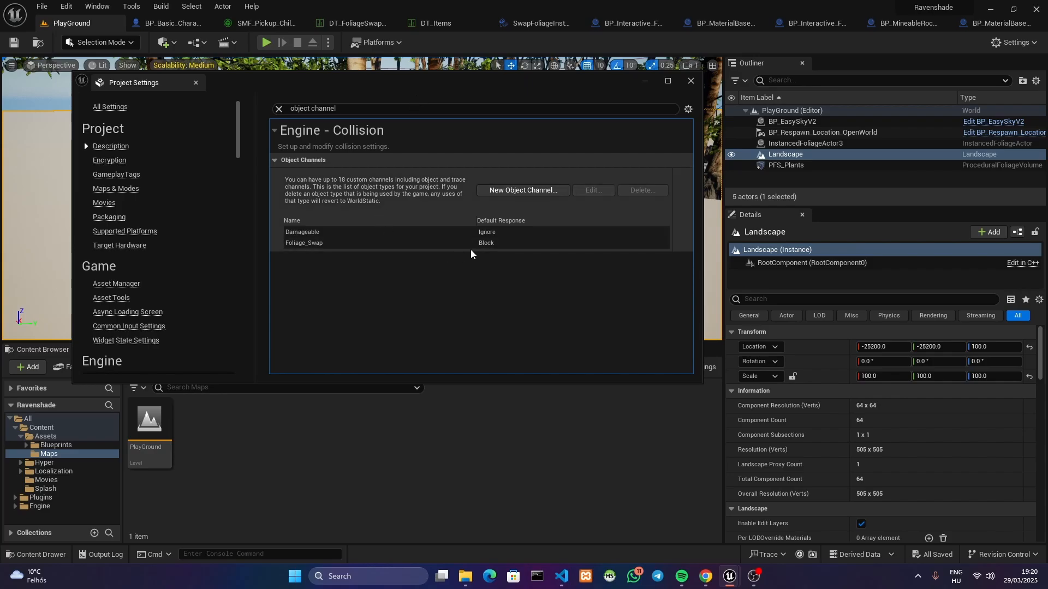
left_click_drag(494, 86, 0, 126)
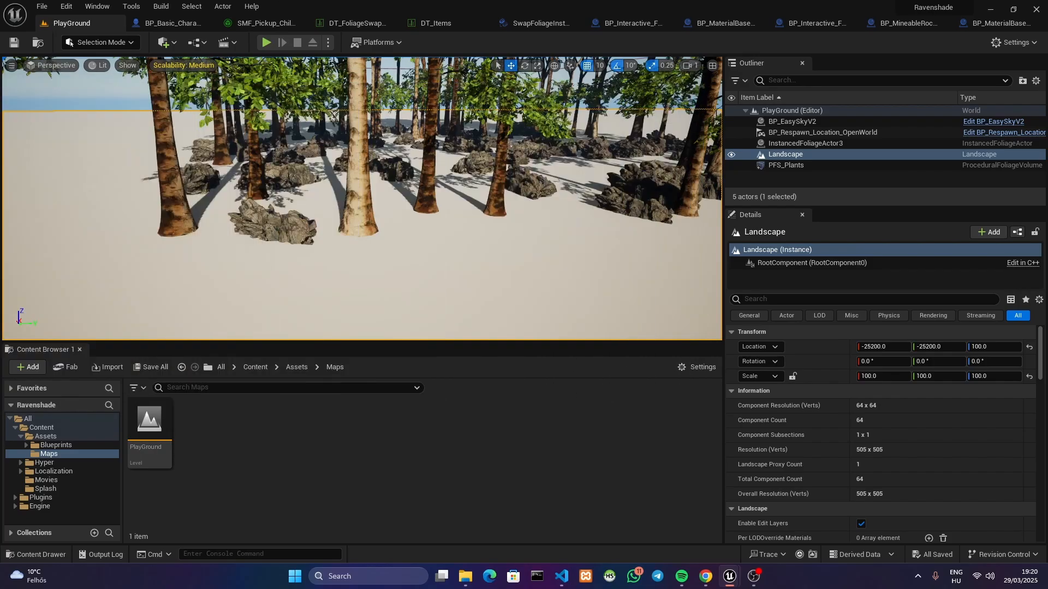
Open the female character blueprint and examine the Foliage_Swap_Trigger collision sphere around the character from several angles
left_click(170, 26)
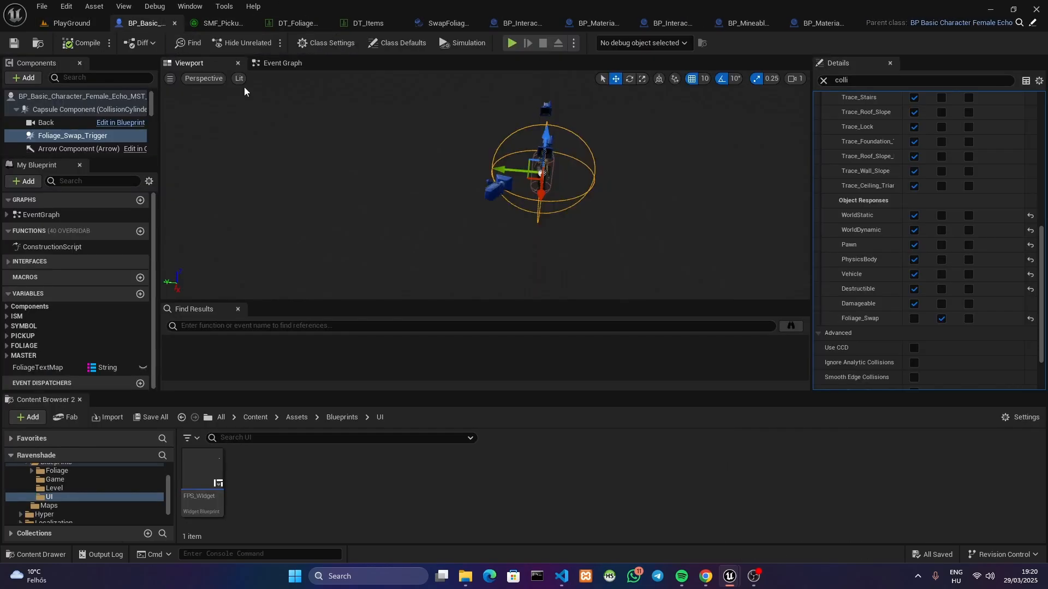
left_click(286, 67)
left_click(204, 64)
right_click_drag(306, 163, 268, 165)
key("w")
key("d")
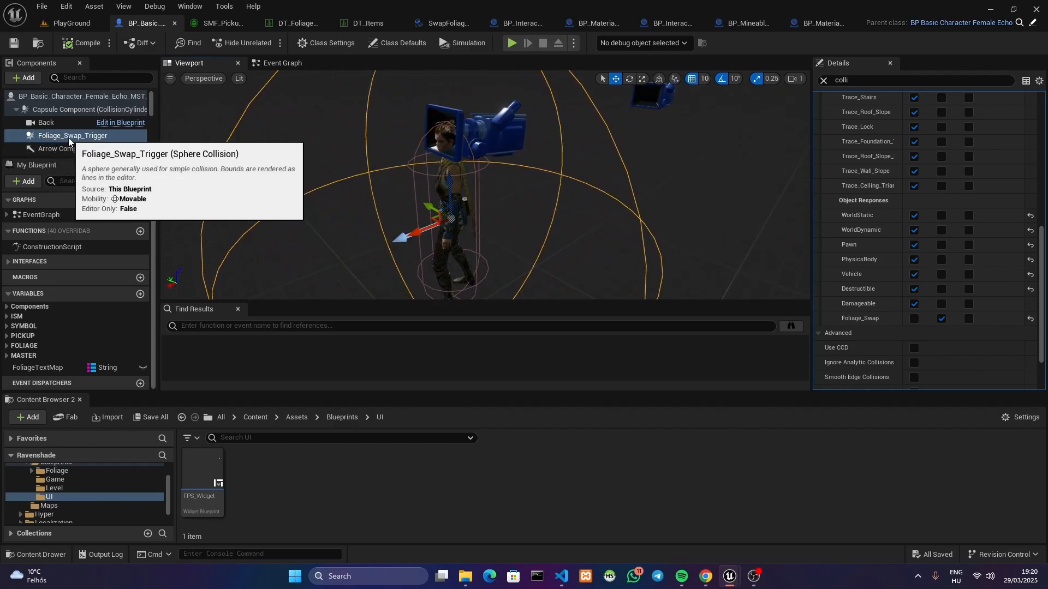
right_click_drag(299, 170, 299, 176)
key("s")
key("a")
mouse_move(444, 170)
right_mouse_down()
mouse_move(433, 171)
mouse_move(444, 171)
right_mouse_up()
key("d")
right_click_drag(449, 225, 399, 226)
key("w")
scroll(1036, 238, "up", 10)
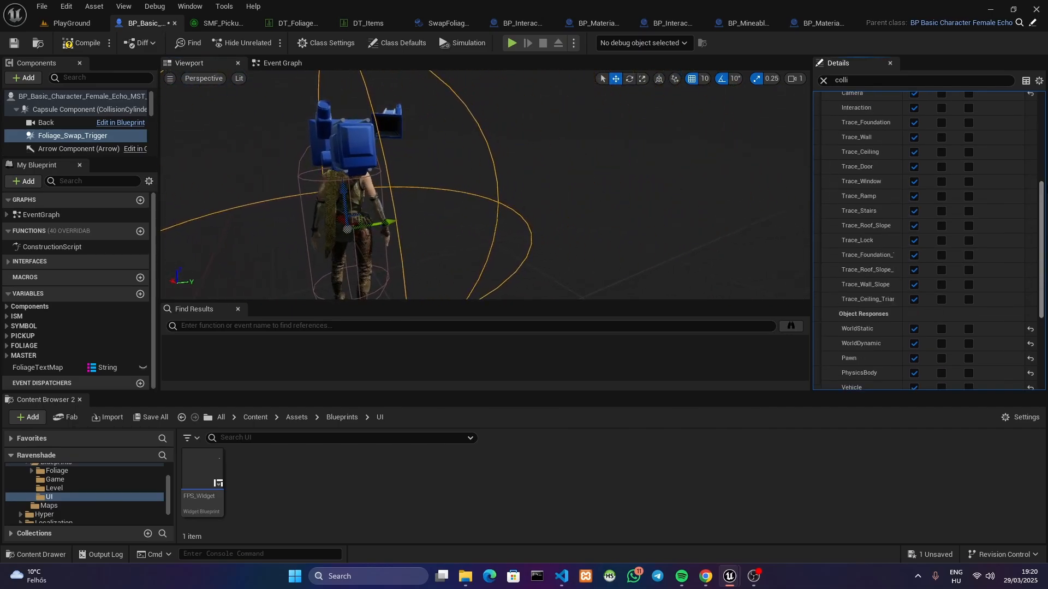
Check the trigger's sphere radius in its full properties, then filter them by "colli" and review its Foliage_Swap collision response
left_click(849, 82)
key("BackSpace")
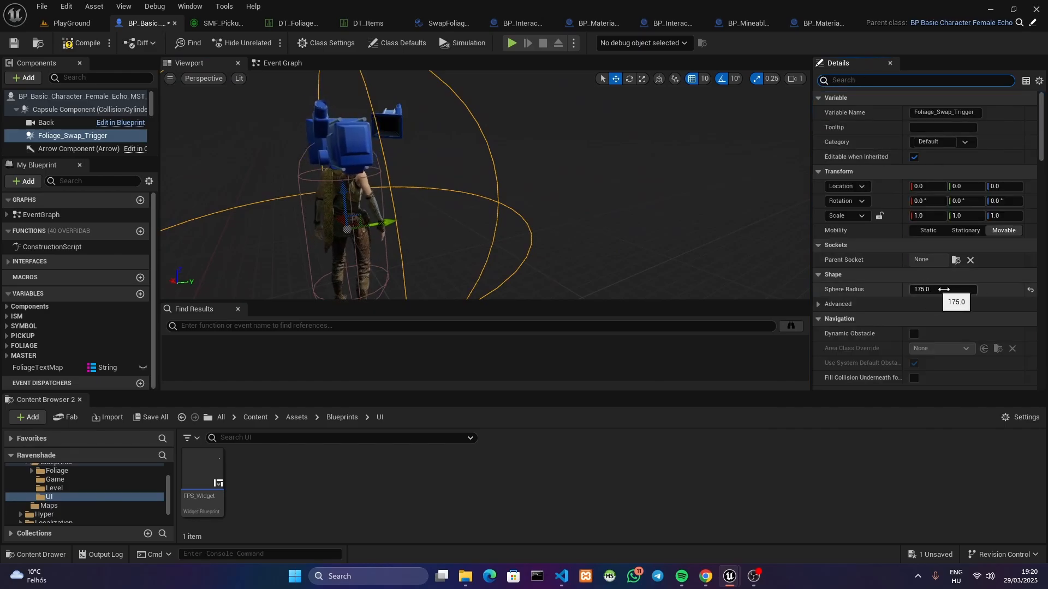
type("colli")
right_click_drag(587, 132, 587, 132)
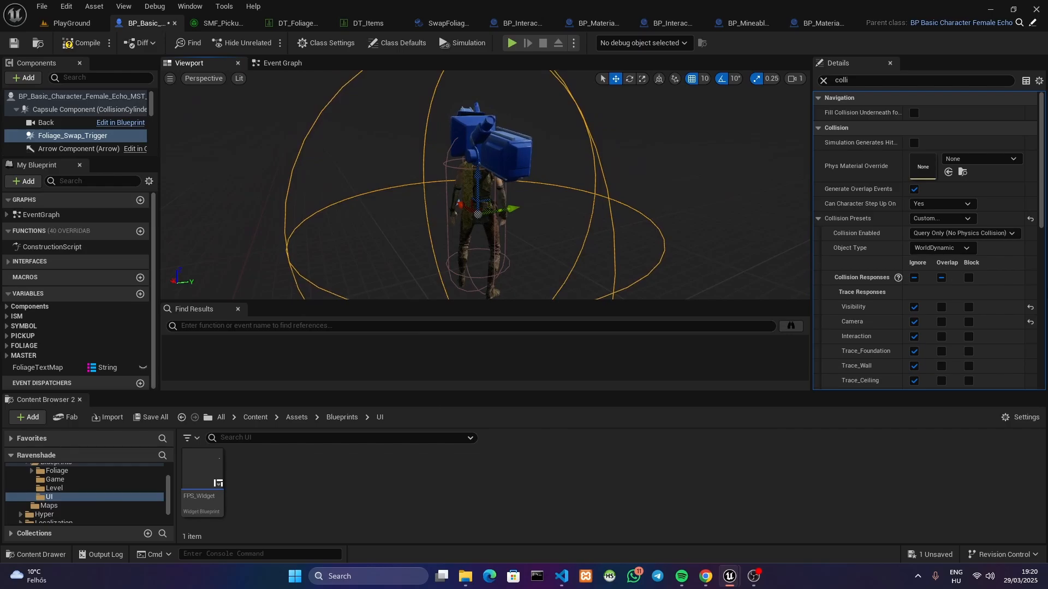
scroll(1040, 227, "down", 10)
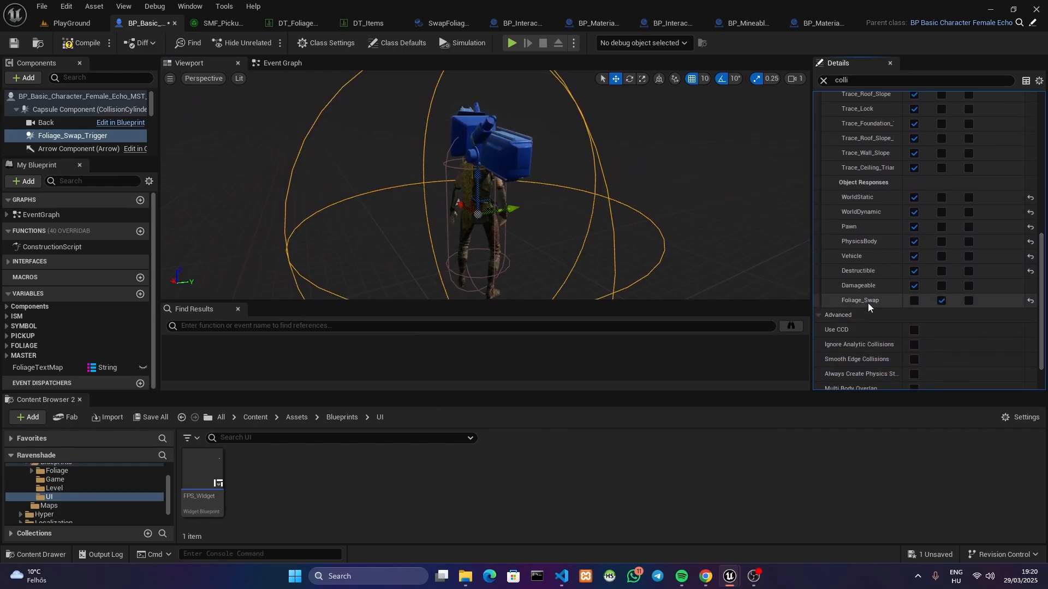
Inspect the Foliage_Swap_Trigger sphere's extent around the character in the blueprint's 3D view, from close up and from farther away
right_click_drag(637, 103, 637, 103)
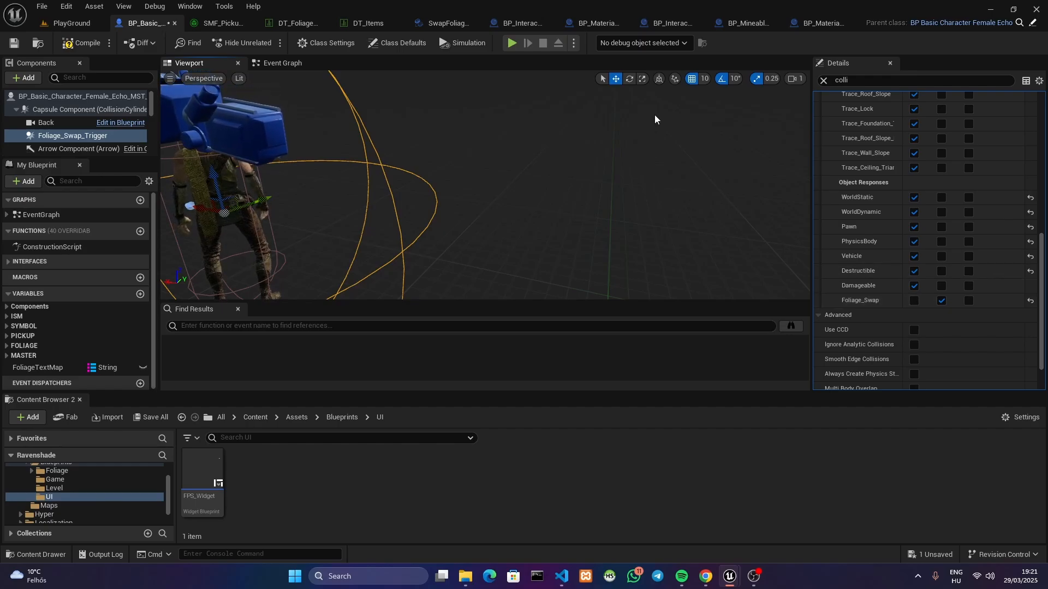
right_click_drag(496, 157, 495, 157)
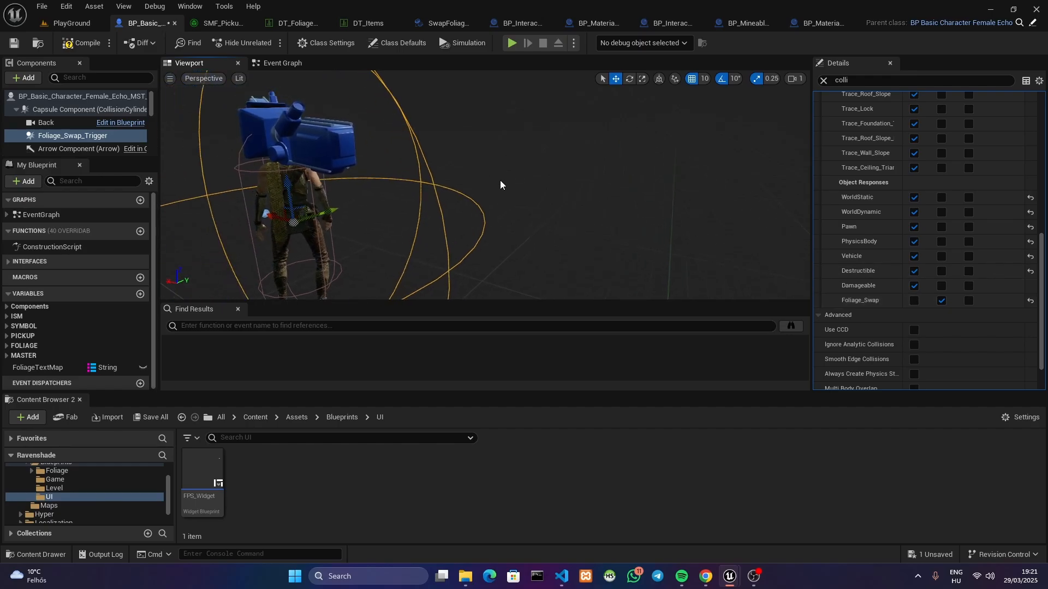
right_click_drag(448, 199, 448, 199)
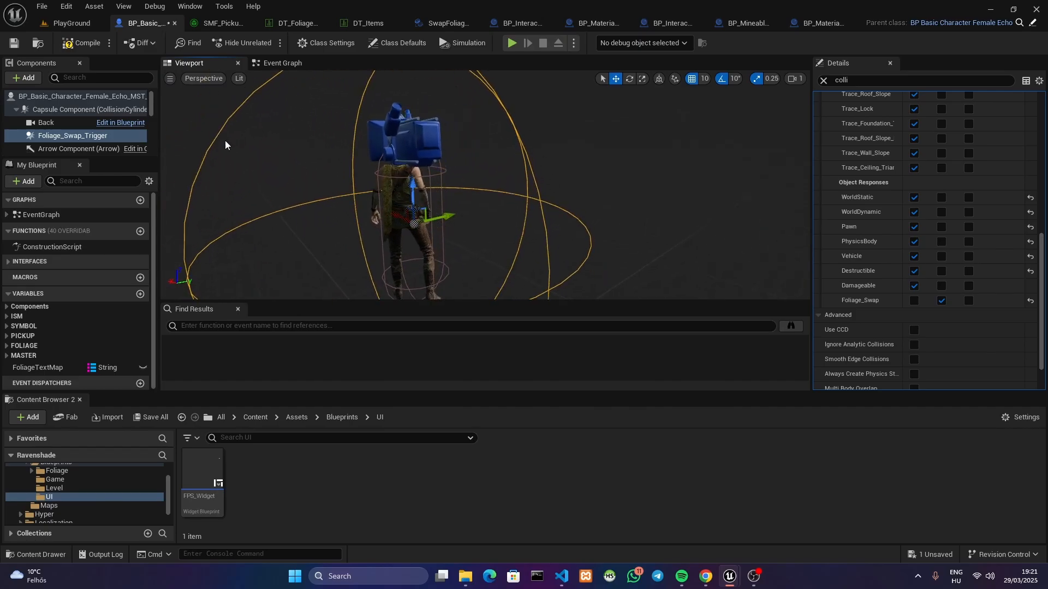
right_click_drag(393, 262, 393, 262)
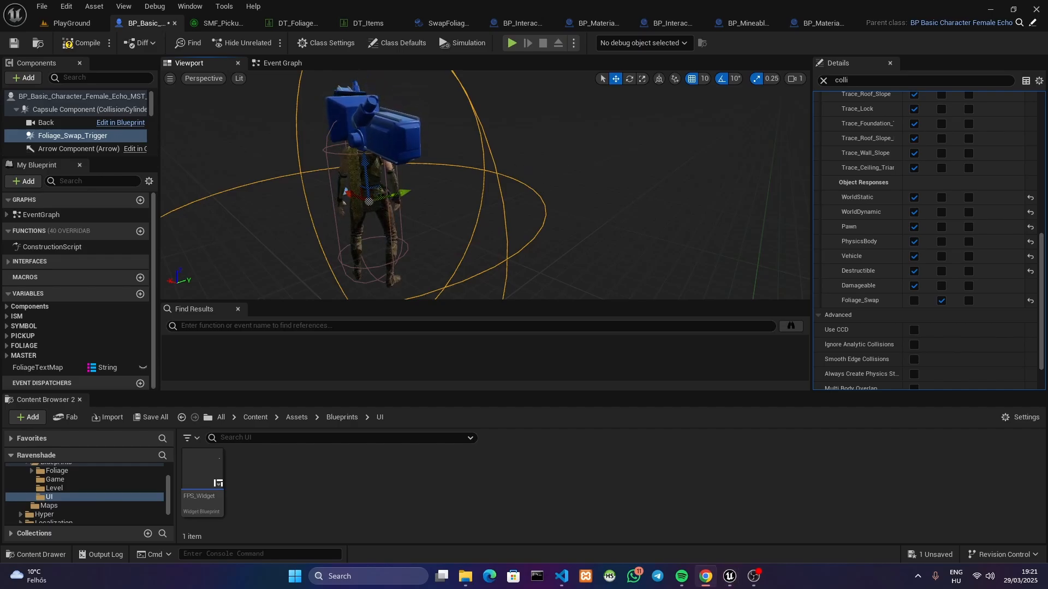
left_click_drag(0, 60, 0, 34)
key("s")
right_click_drag(573, 162, 514, 176)
key("w")
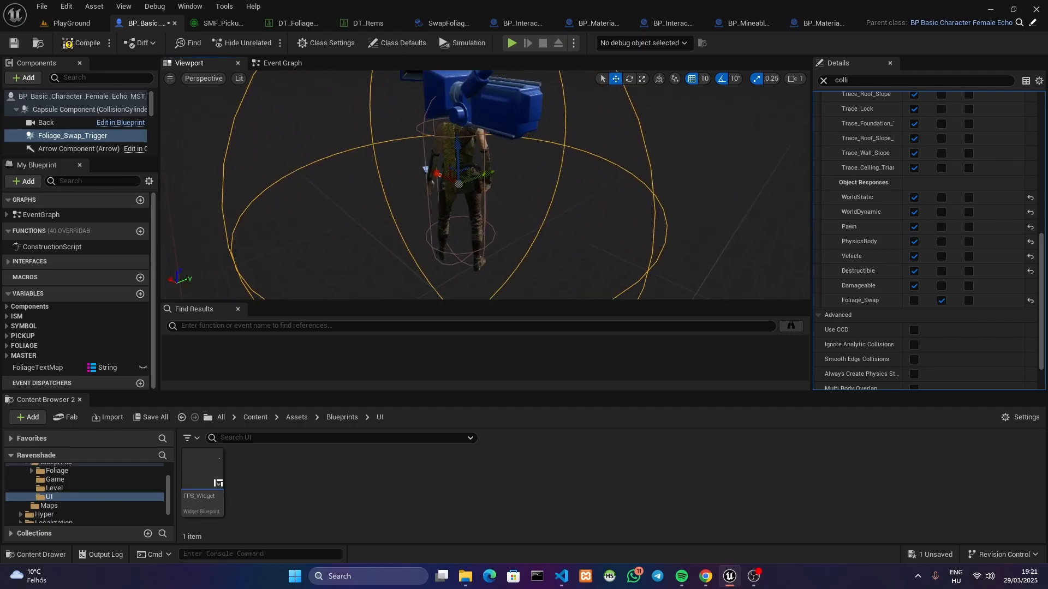
key("a")
right_click_drag(465, 141, 437, 168)
right_click_drag(374, 236, 374, 235)
key("a")
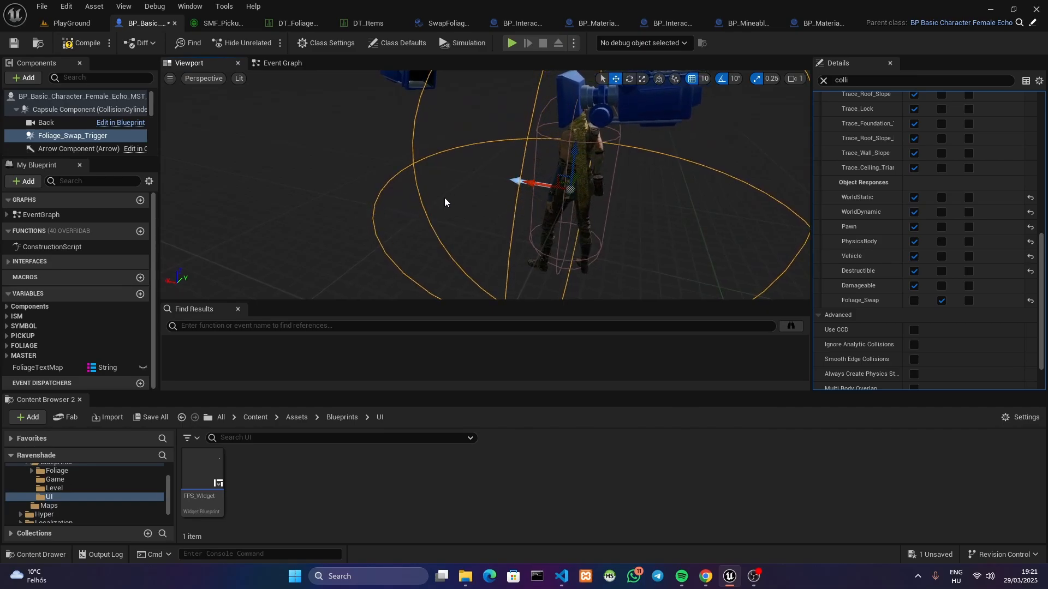
key("w")
right_click_drag(444, 198, 444, 216)
key("s")
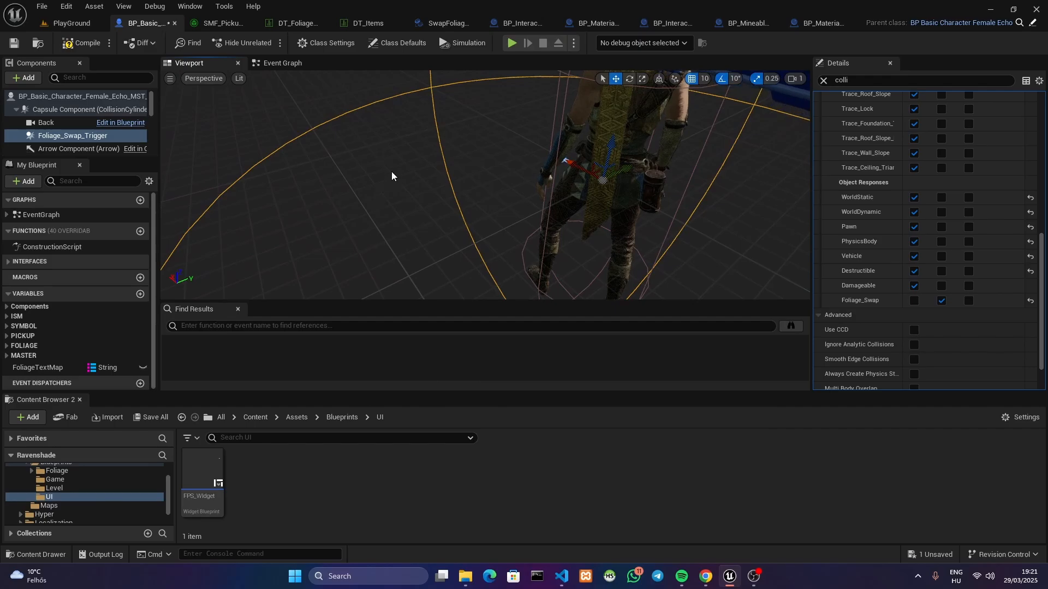
right_click_drag(423, 171, 427, 162)
key("s")
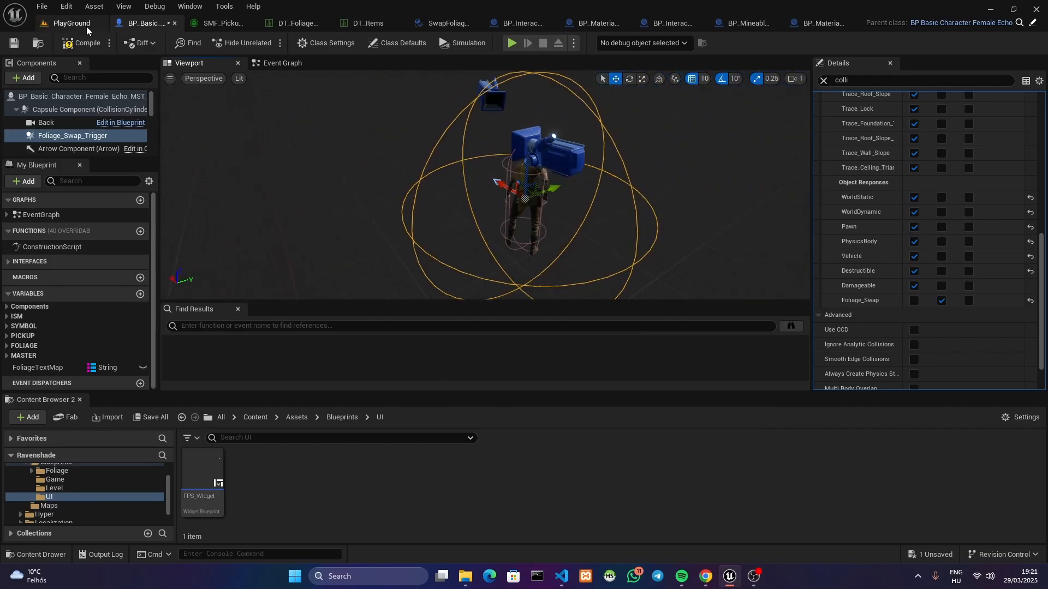
Start a play session in the PlayGround level, spawn the character and run among the foliage trees and rocks
left_click(82, 24)
left_click(266, 42)
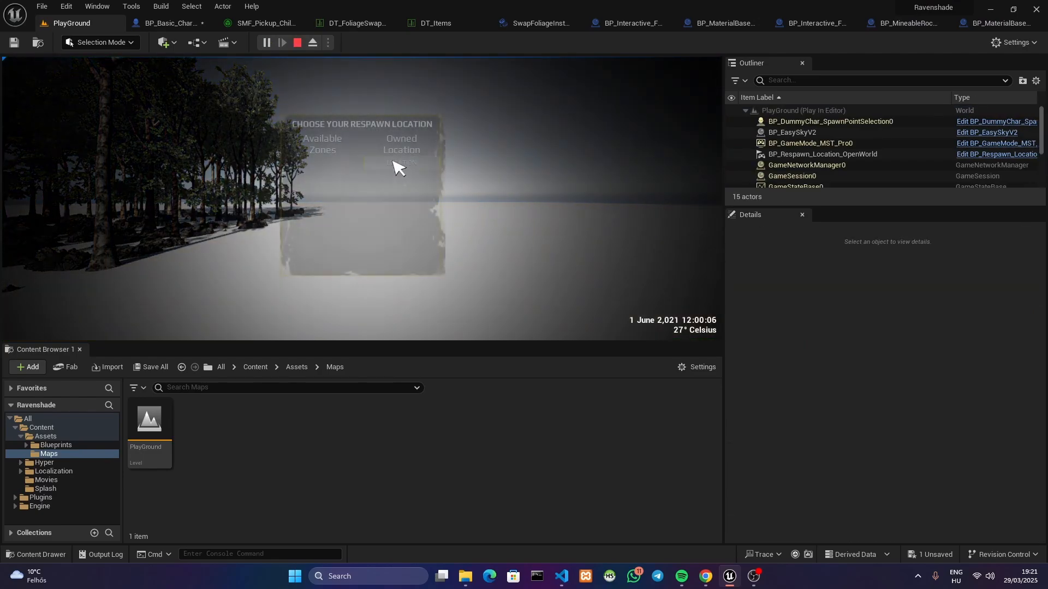
key("w")
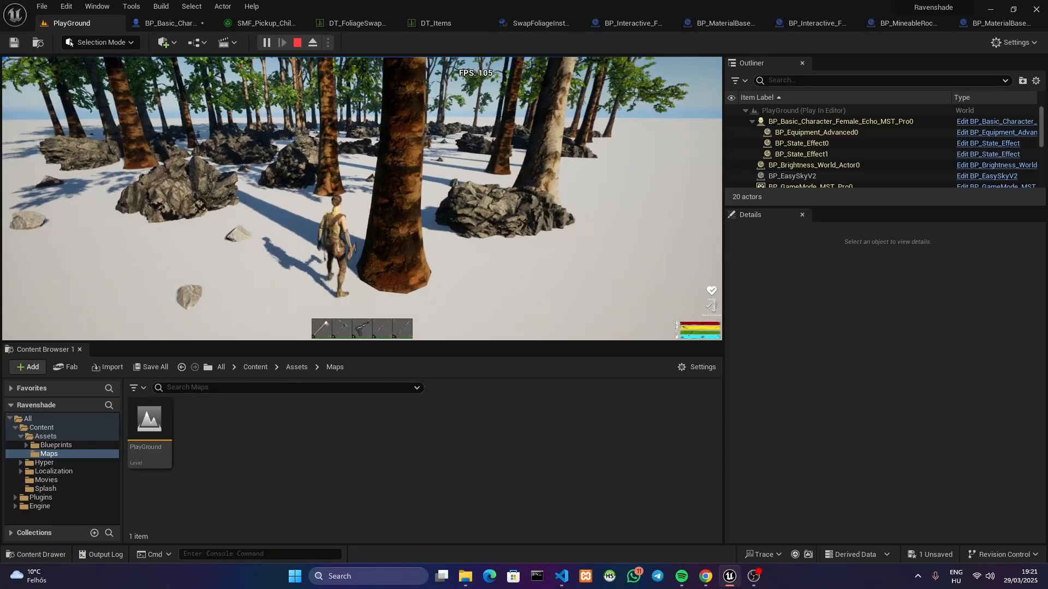
key("w")
key("w")
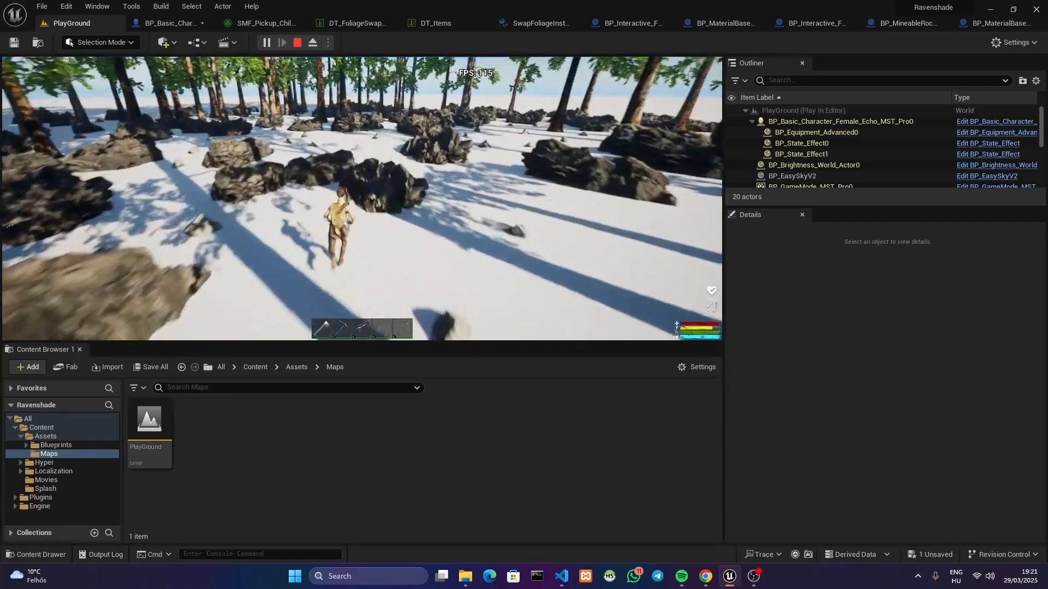
key("w")
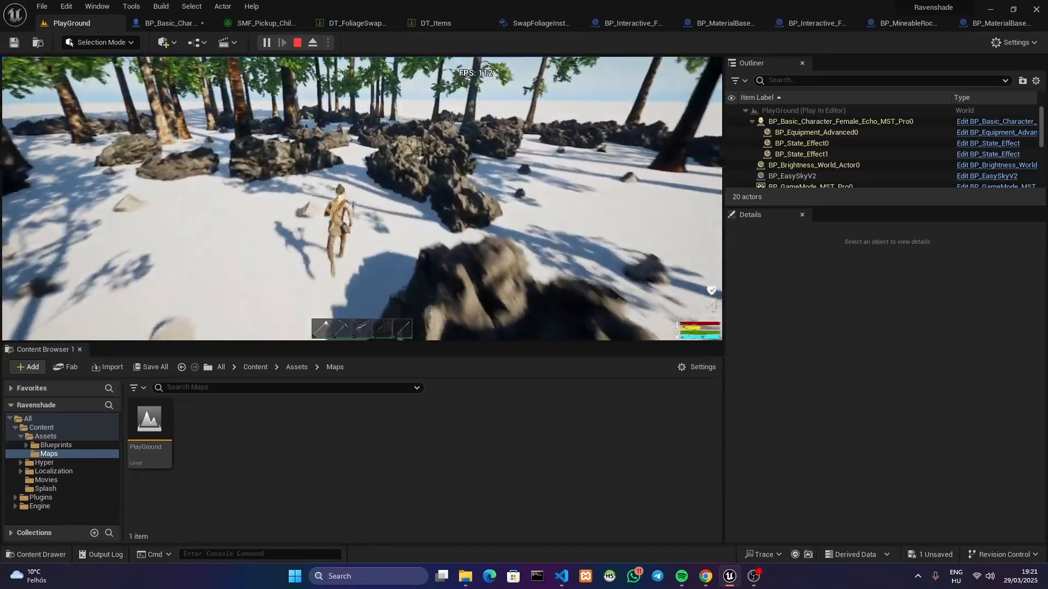
key("w")
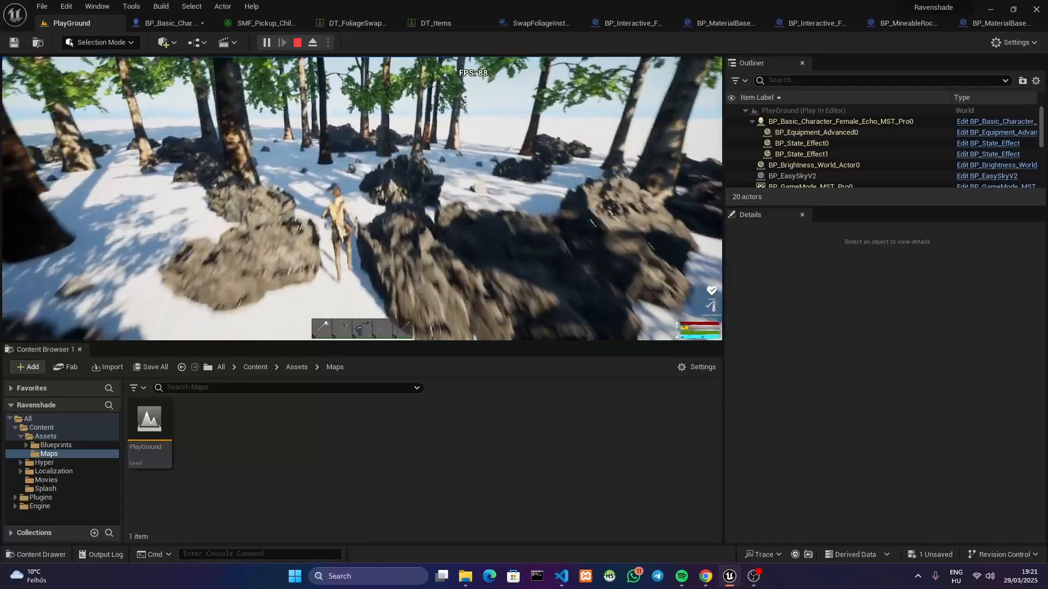
key("w")
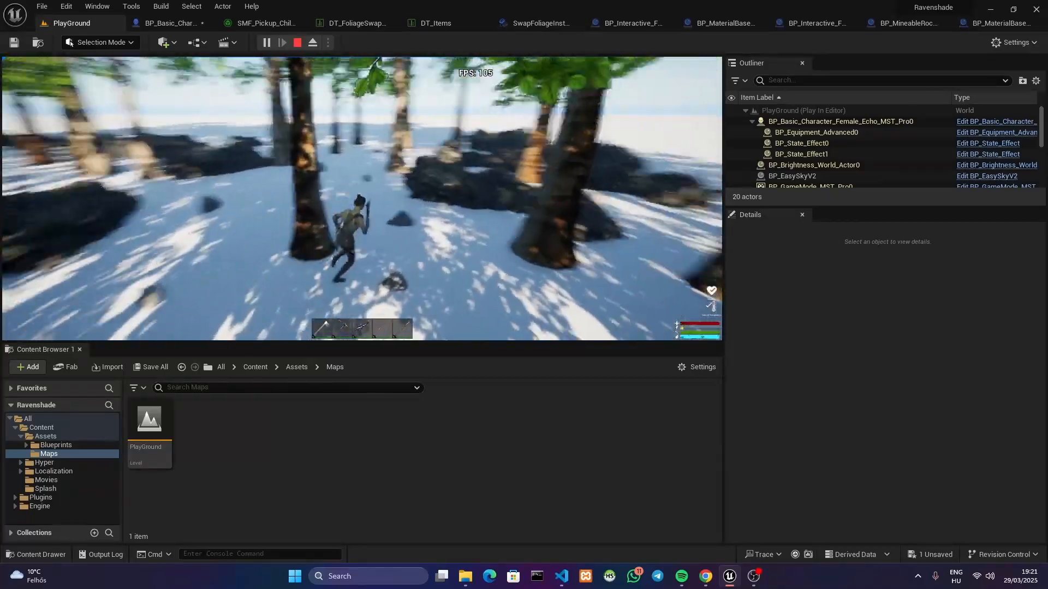
key("w")
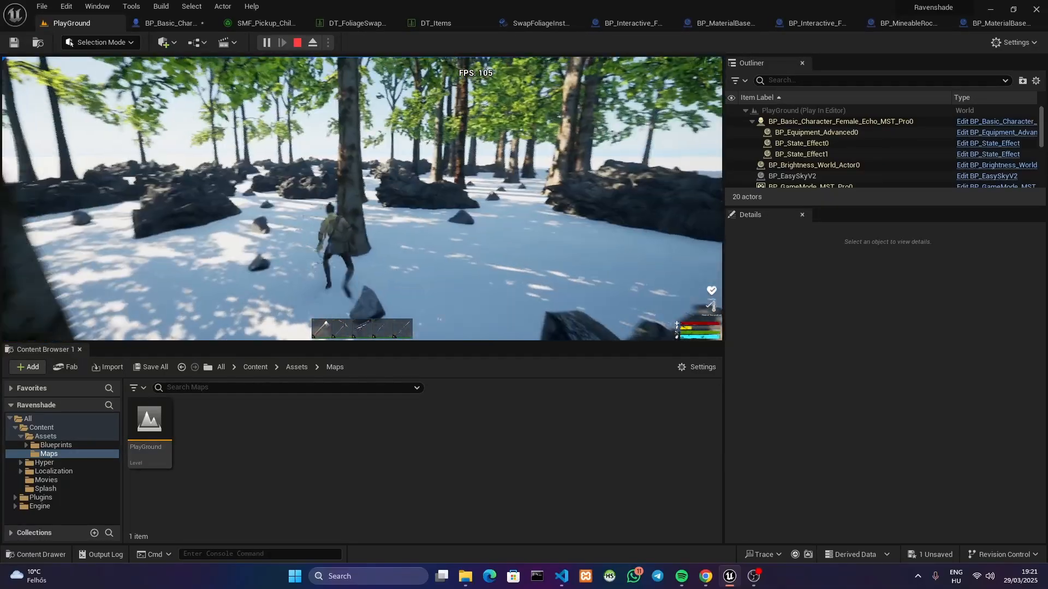
key("w")
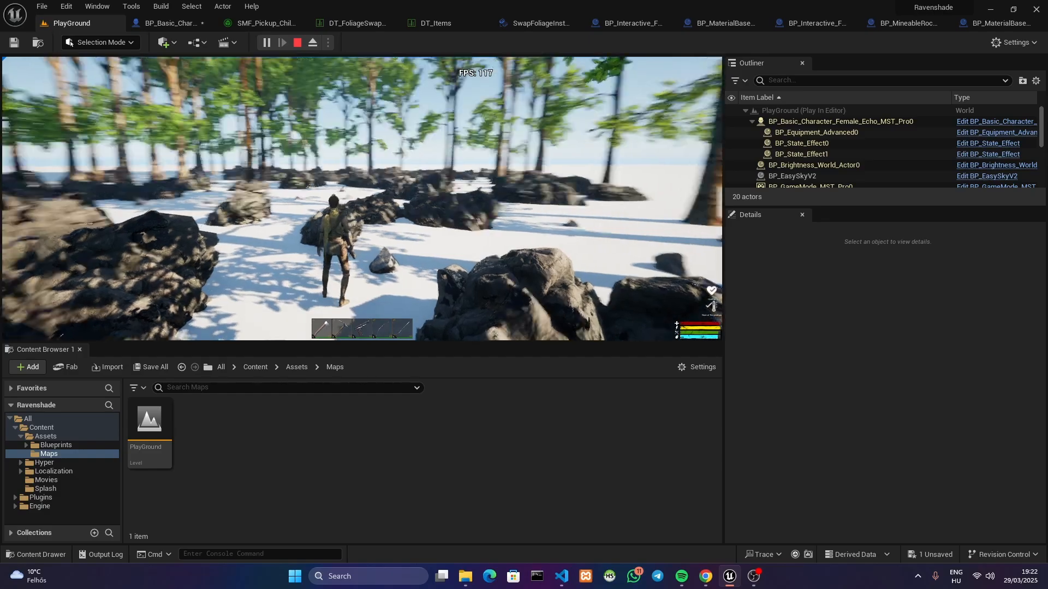
Keep running and jumping past the rocks and trees to observe the foliage around the character, and end the play session
key("e")
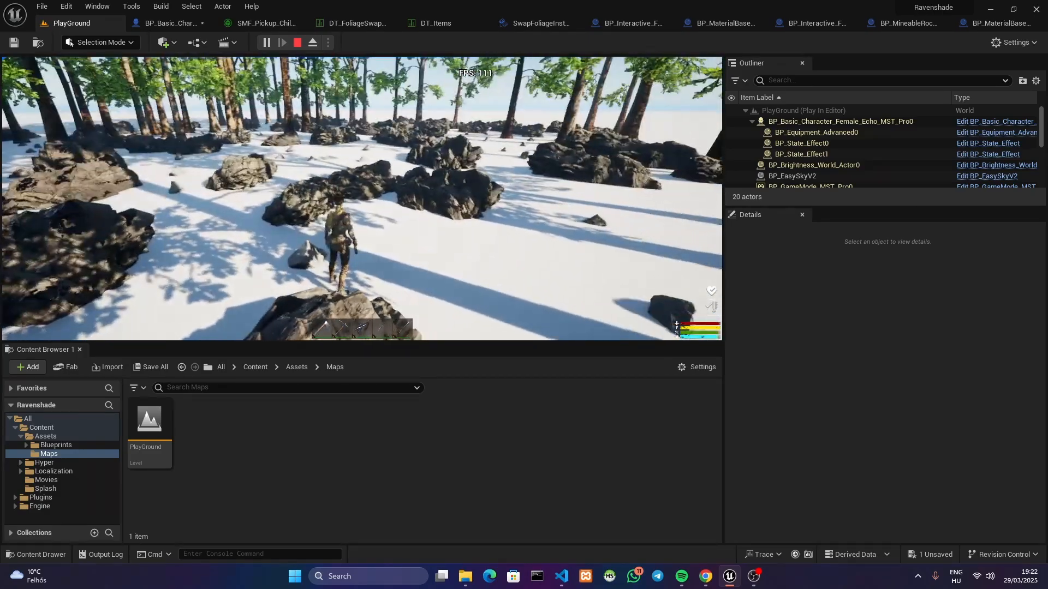
key("w")
key("space")
key("w")
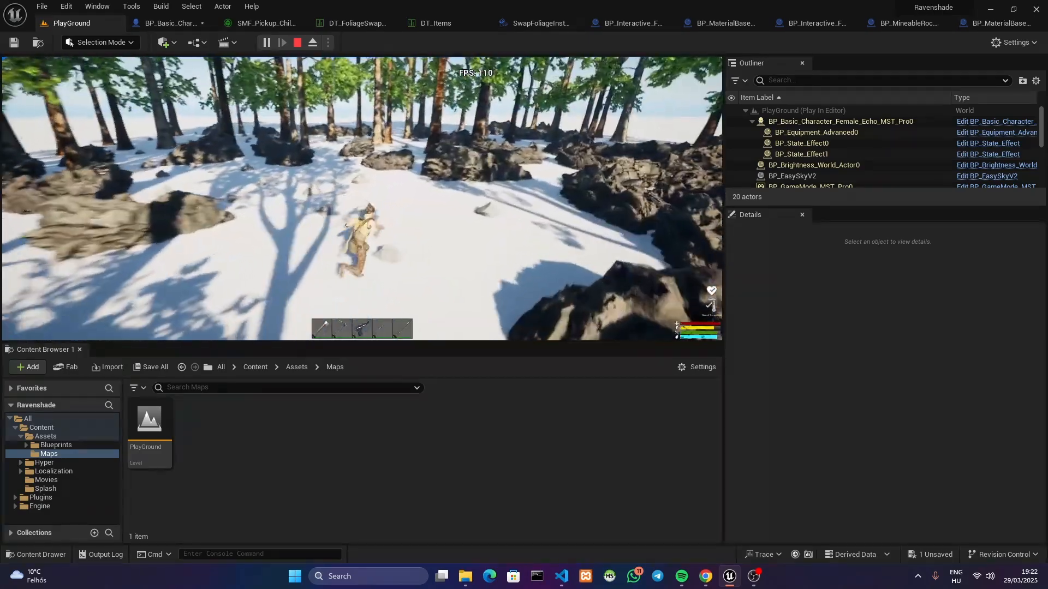
key("w")
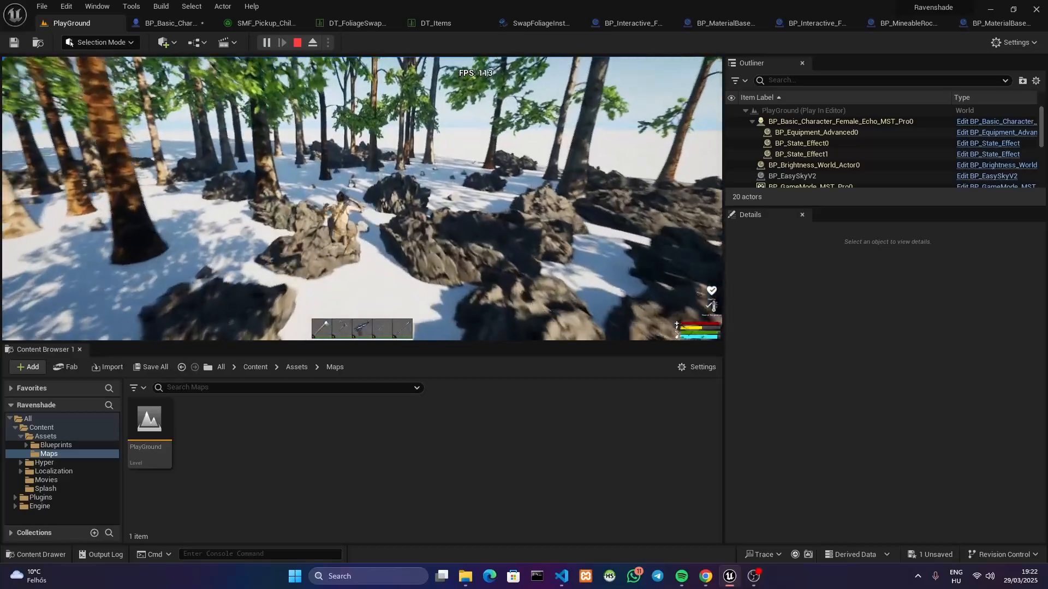
key("w")
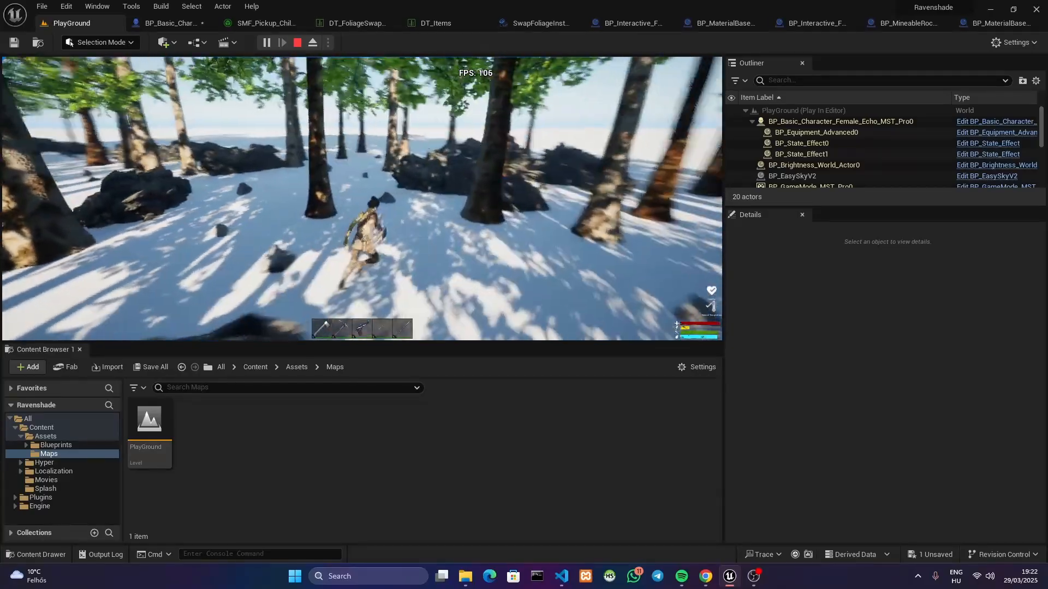
key("w")
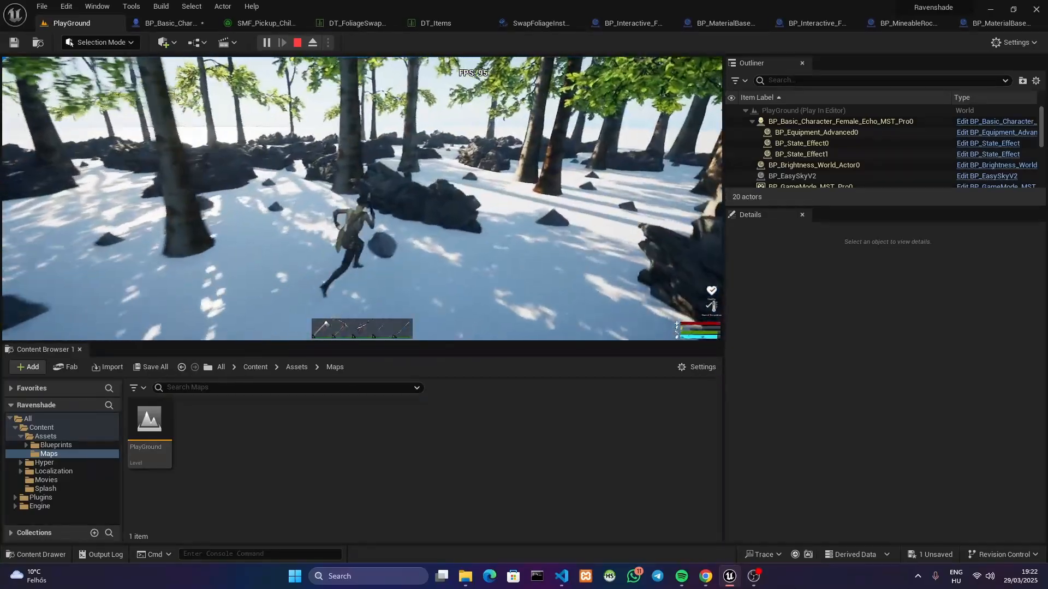
key("w")
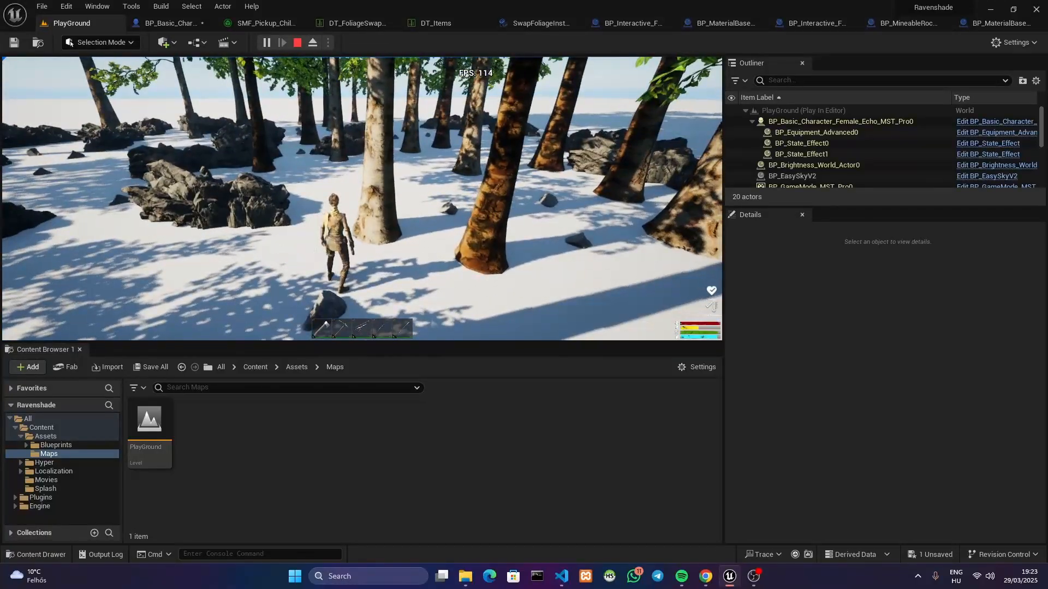
key("Escape")
Review the left-mouse action for trees and rocks in the character's event graph, including the Sphere Trace By Channel node and its camera-based inputs
left_click(170, 23)
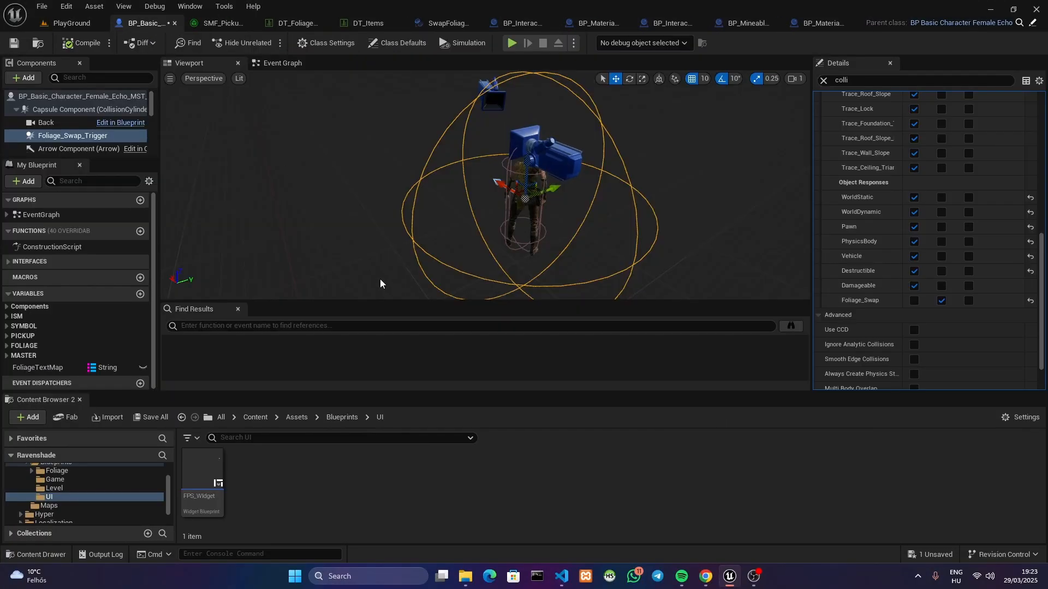
left_click(250, 64)
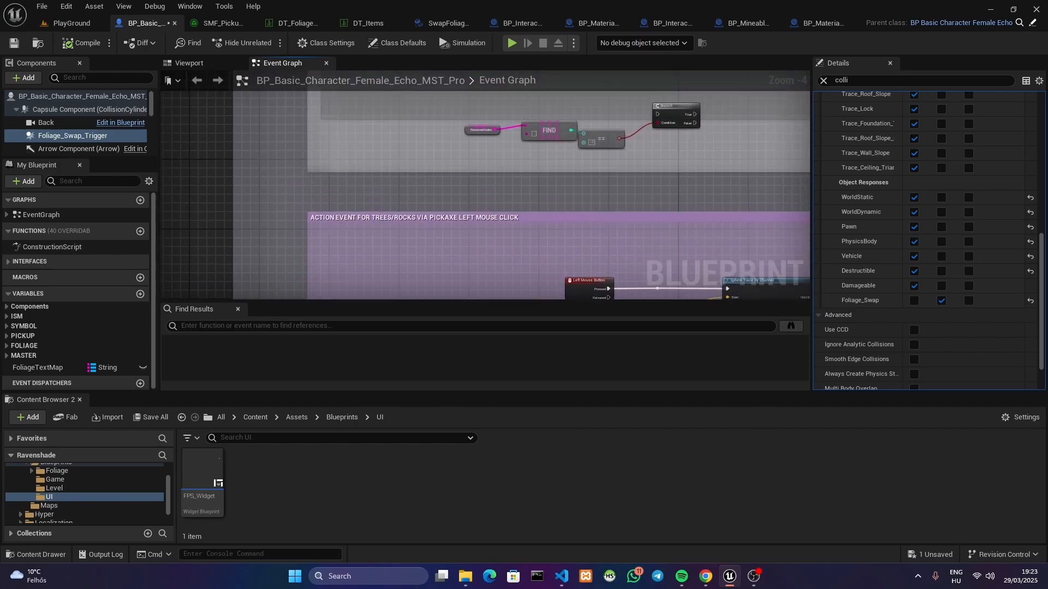
mouse_move(519, 284)
right_mouse_down()
mouse_move(550, 98)
mouse_move(463, 257)
mouse_move(418, 210)
right_mouse_up()
right_click_drag(674, 227, 480, 264)
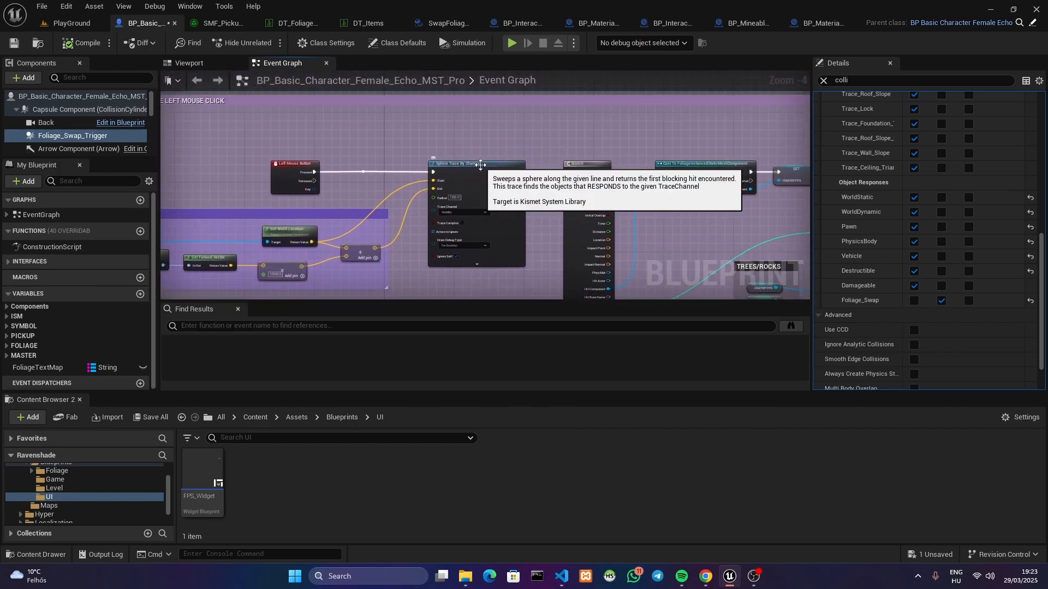
scroll(480, 164, "up", 1)
right_click_drag(456, 202, 443, 166)
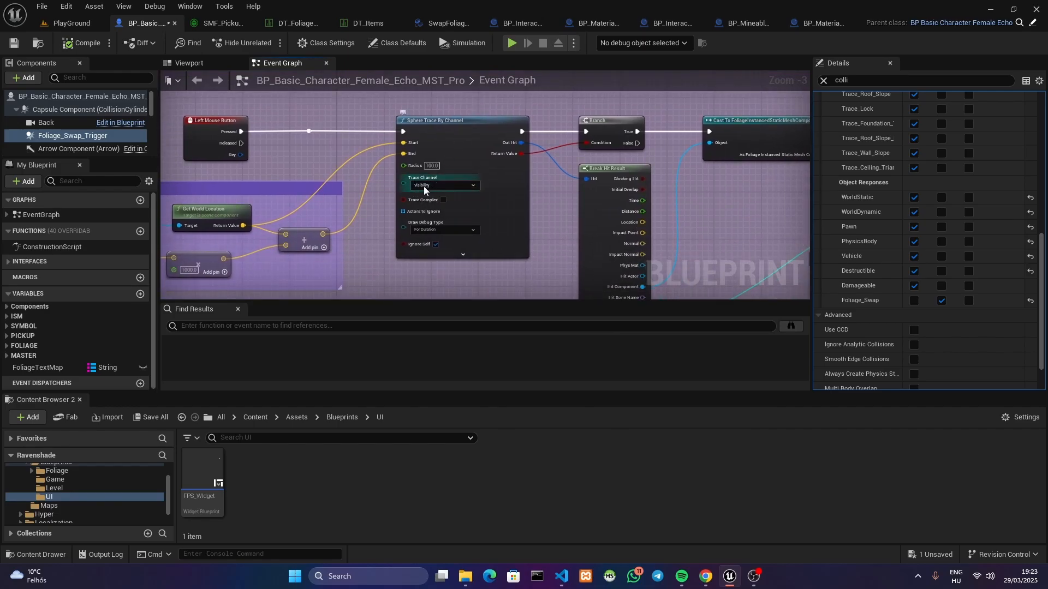
right_click_drag(437, 187, 350, 176)
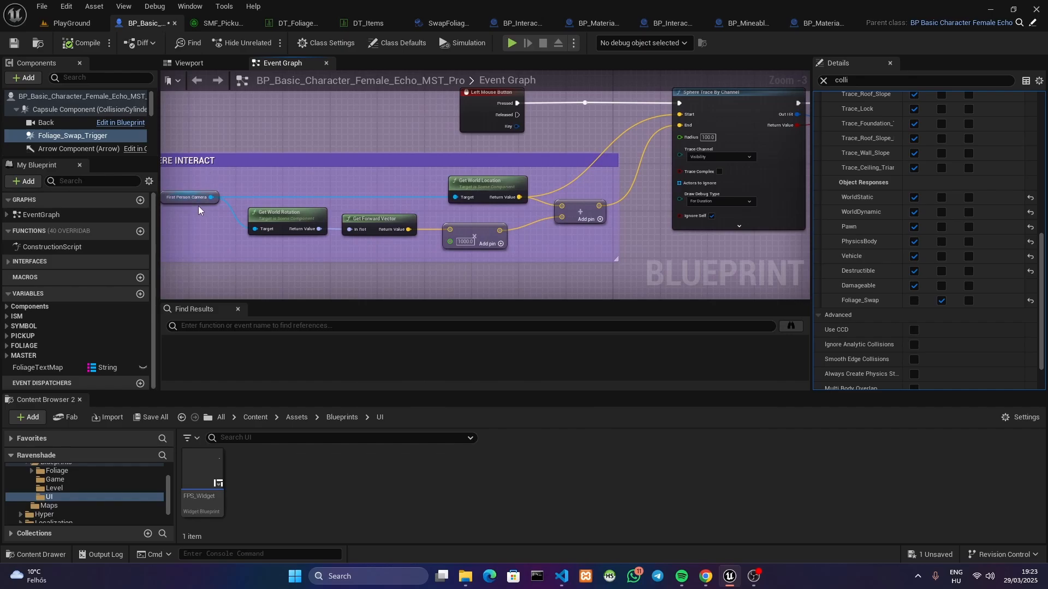
right_click_drag(561, 170, 296, 152)
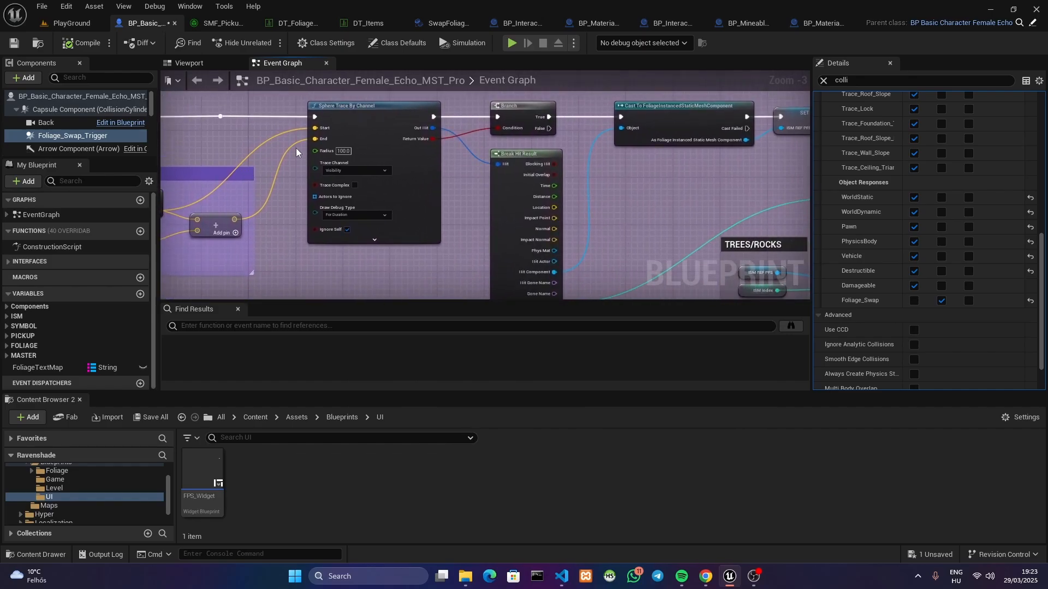
Select the SM_BirchForest_01 component of InstancedFoliageActor3 in the level and review its collision preset, especially the Visibility trace response
left_click(62, 23)
right_click_drag(549, 198, 471, 188)
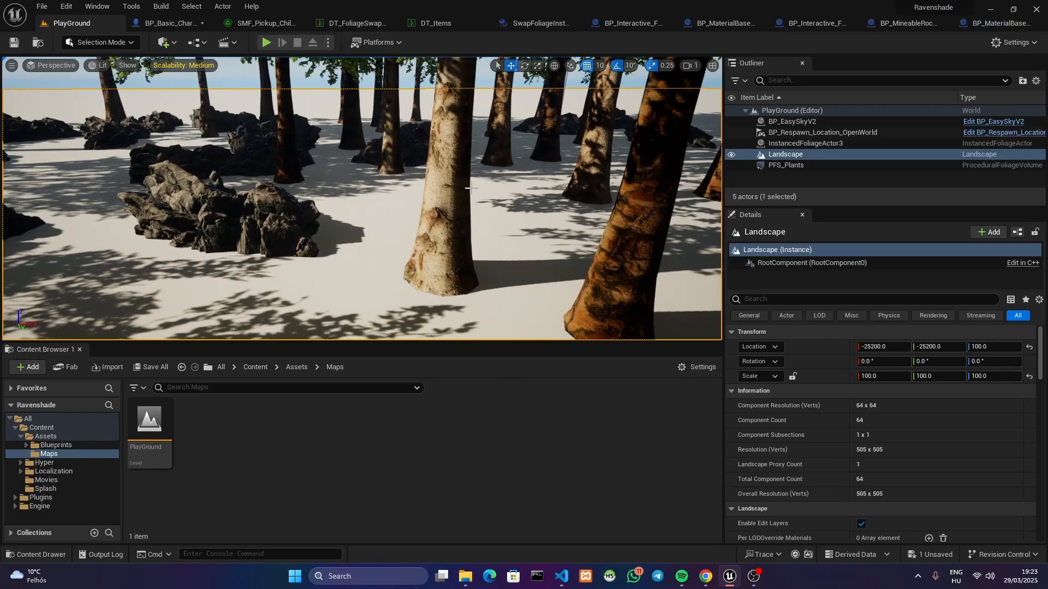
left_click(788, 134)
left_click(788, 143)
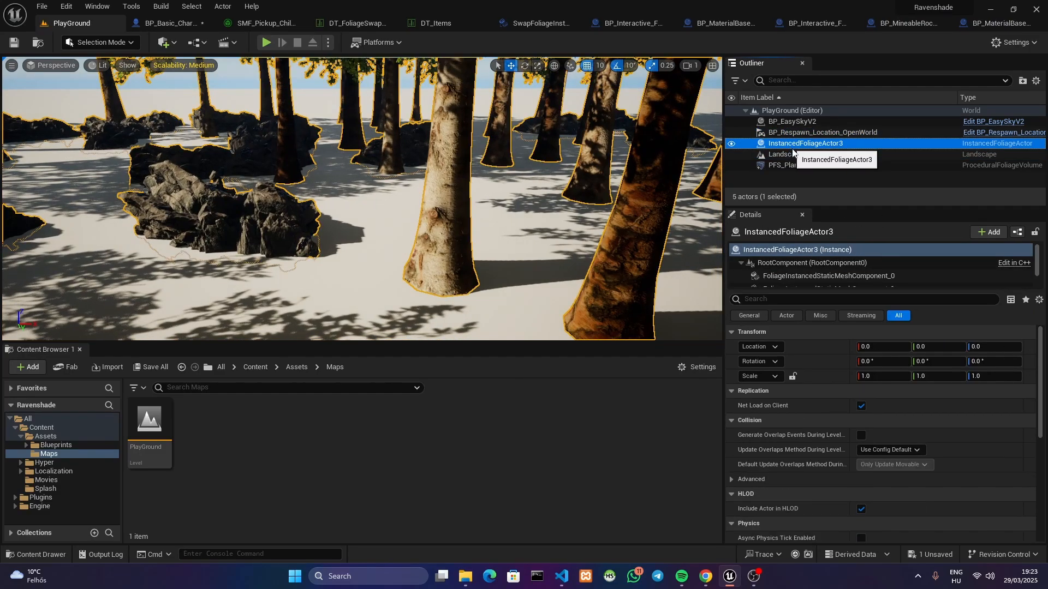
left_click(802, 275)
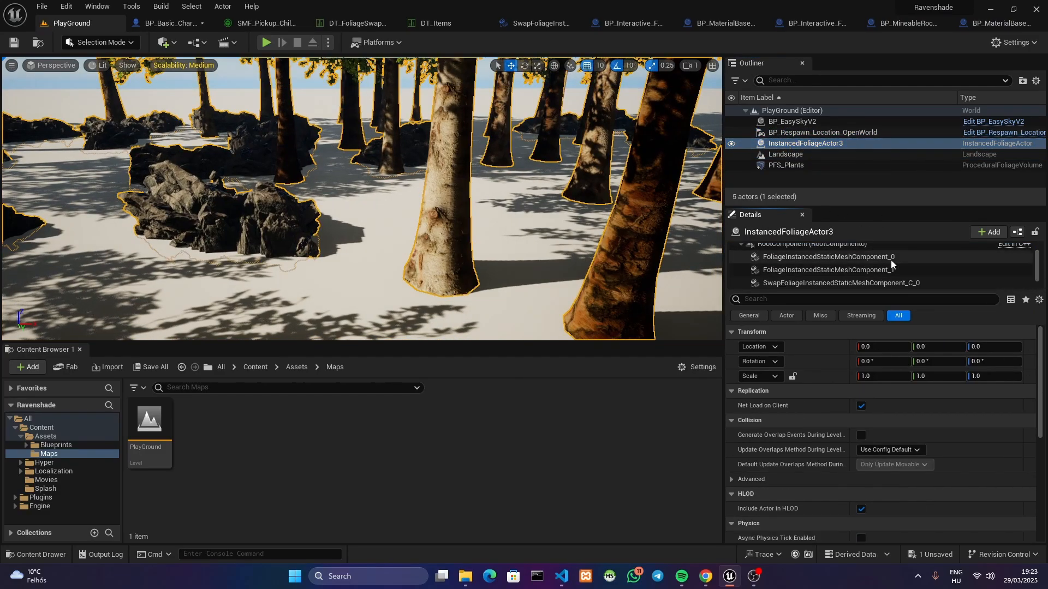
left_click(873, 270)
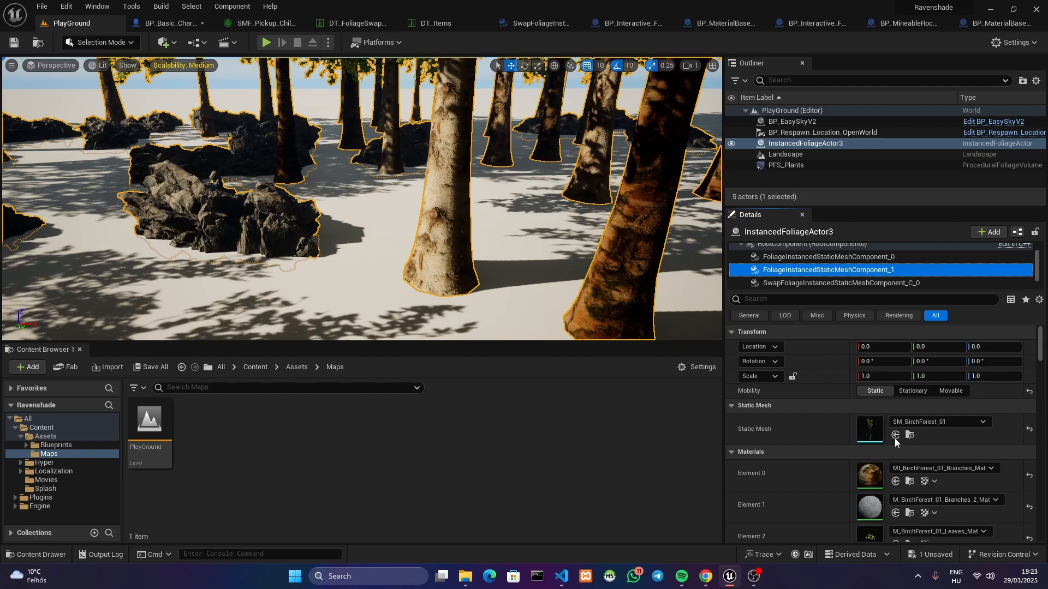
left_click_drag(1042, 347, 1040, 397)
left_click(732, 395)
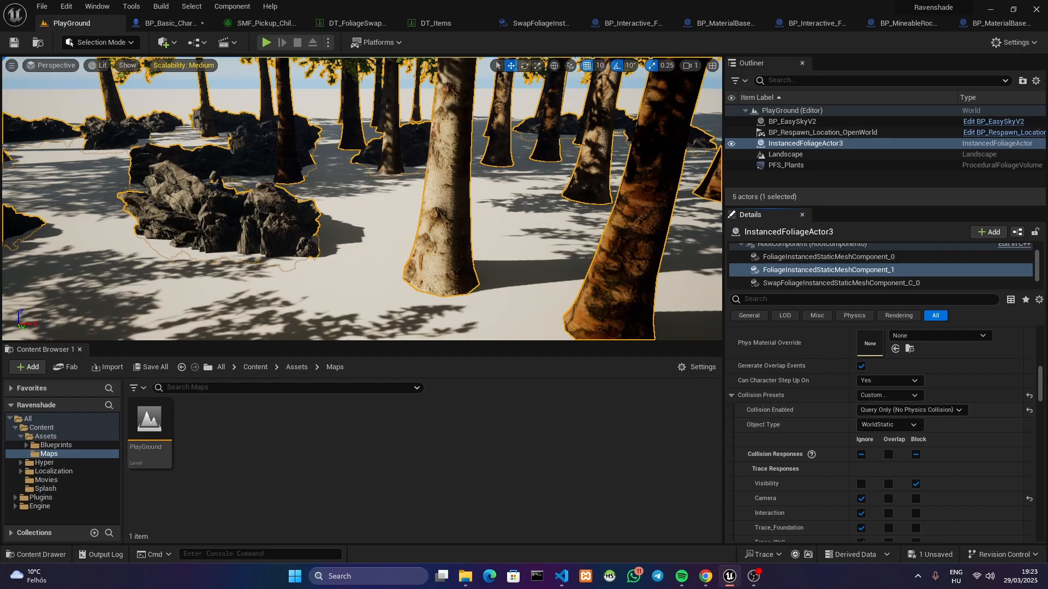
mouse_move(1046, 388)
left_mouse_down()
mouse_move(1045, 367)
mouse_move(1043, 394)
left_mouse_up()
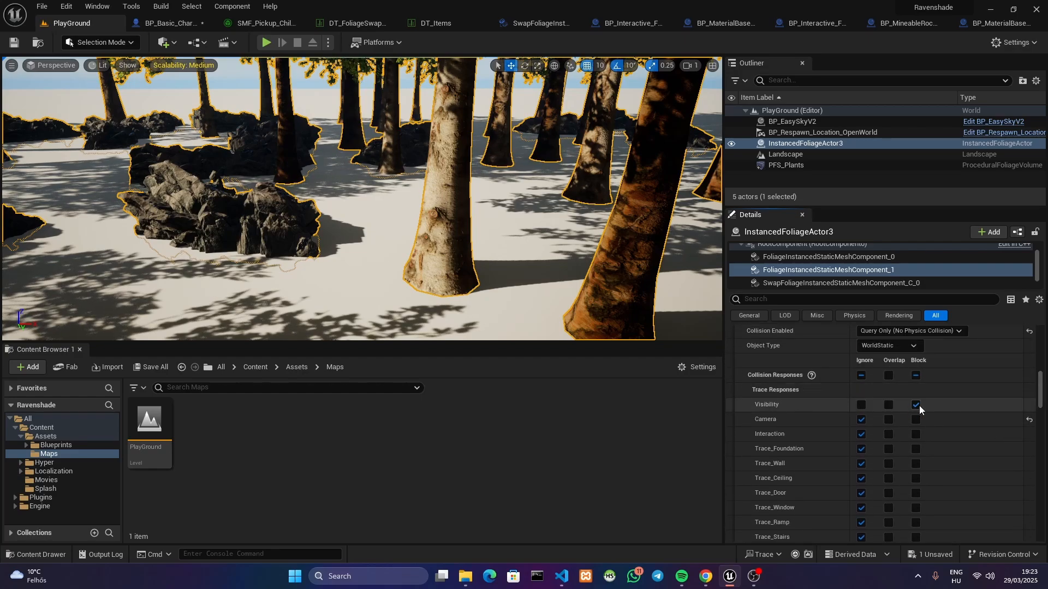
Review the character's event graph from the foliage component cast through the already-swapped mesh check to the swappable items database lookup
left_click(155, 24)
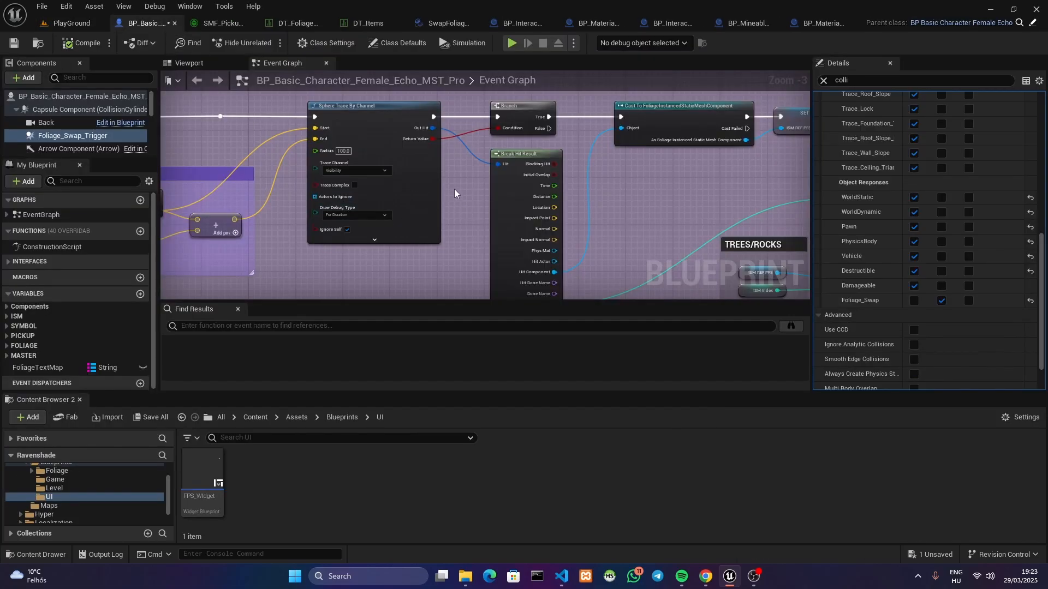
right_click_drag(498, 178, 187, 202)
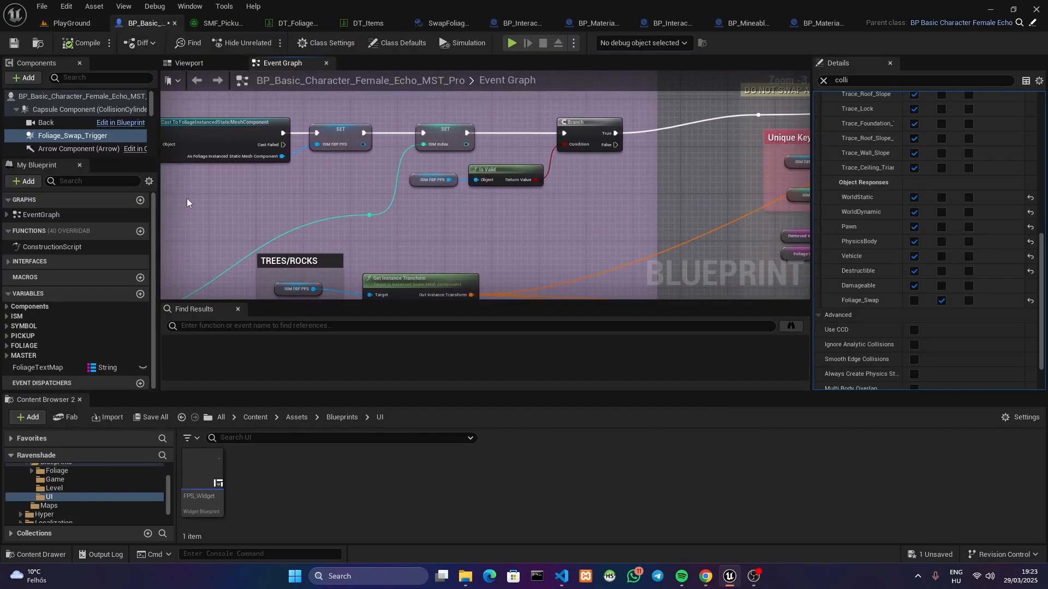
scroll(544, 218, "down", 2)
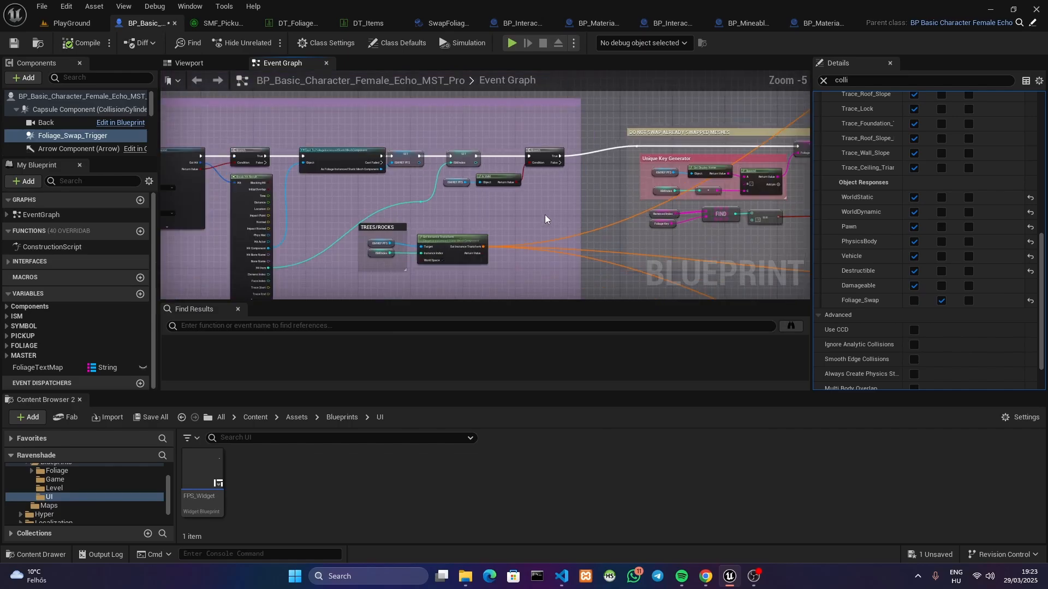
right_click_drag(608, 234, 362, 207)
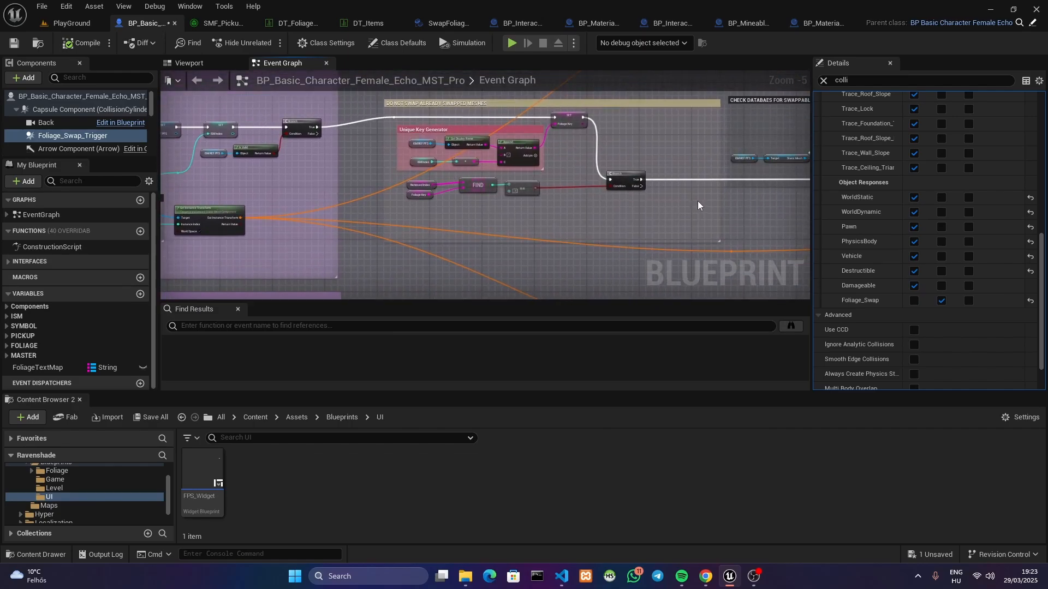
right_click_drag(698, 206, 246, 223)
right_click_drag(512, 167, 419, 254)
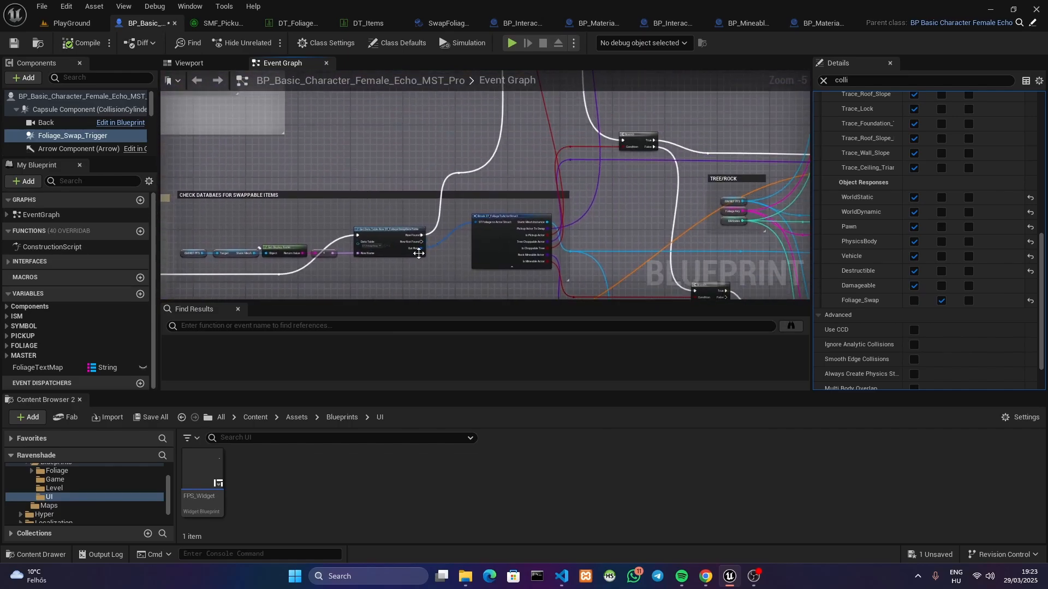
right_click_drag(565, 226, 391, 258)
Examine the choppable trees and mineable rocks spawn branches and follow their execution wires to the foliage mesh relocation section
right_click_drag(669, 223, 559, 162)
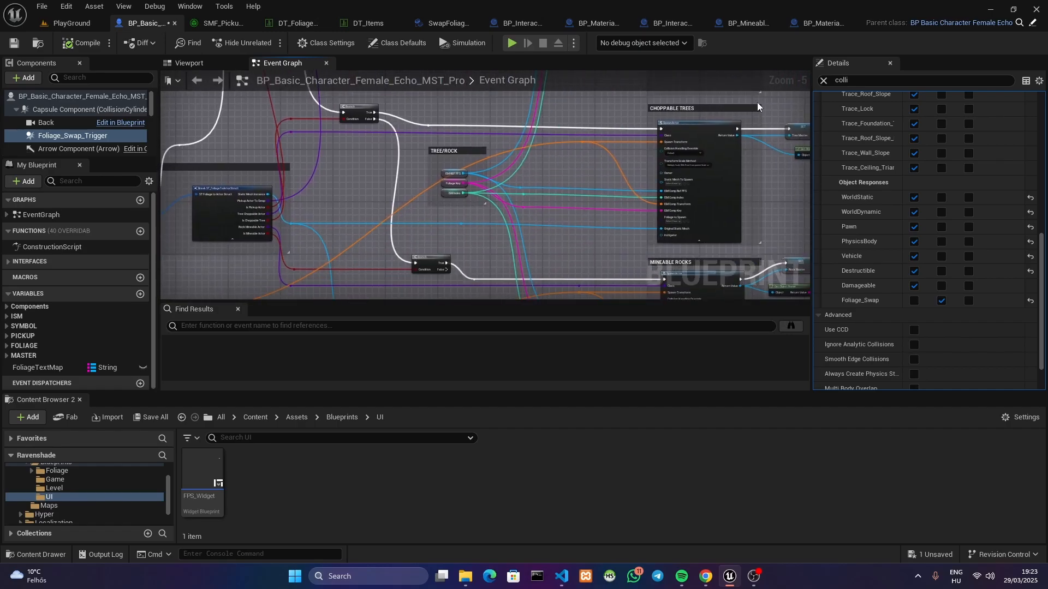
right_click_drag(618, 211, 628, 115)
right_click_drag(420, 137, 447, 161)
right_click_drag(693, 154, 347, 180)
right_click_drag(597, 139, 575, 181)
right_click_drag(682, 194, 424, 202)
right_click_drag(546, 206, 302, 206)
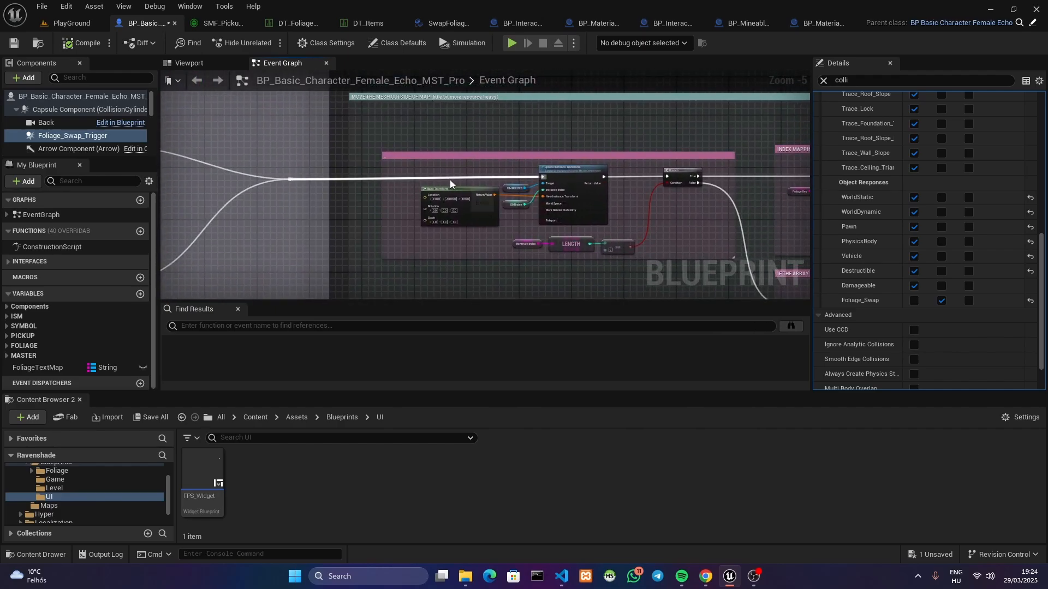
Inspect the Update Instance Transform node and the Make Transform values feeding its new instance transform
right_click_drag(450, 179, 415, 212)
scroll(480, 200, "up", 2)
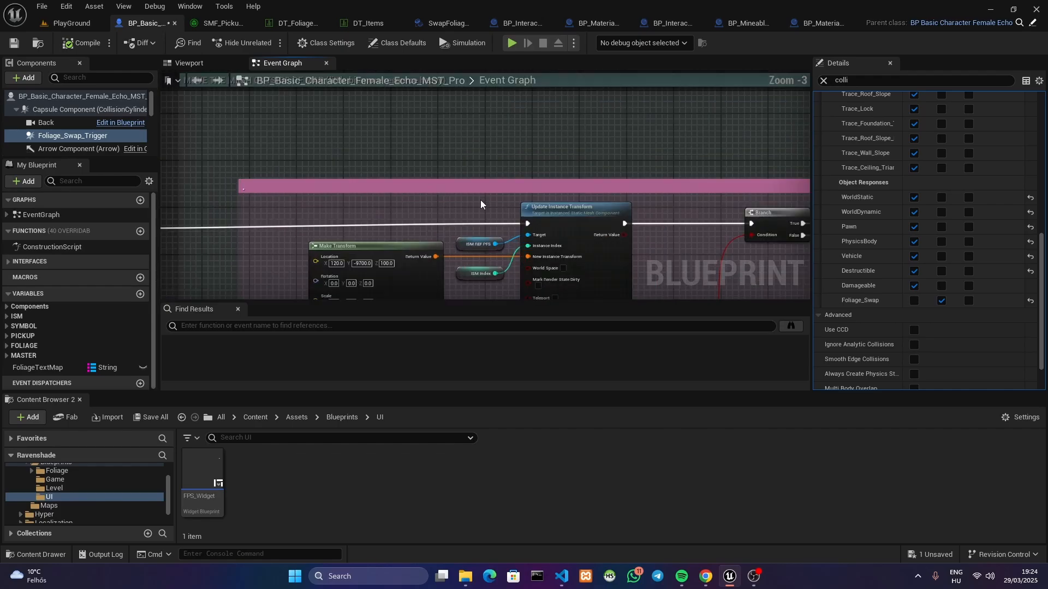
right_click_drag(480, 199, 475, 148)
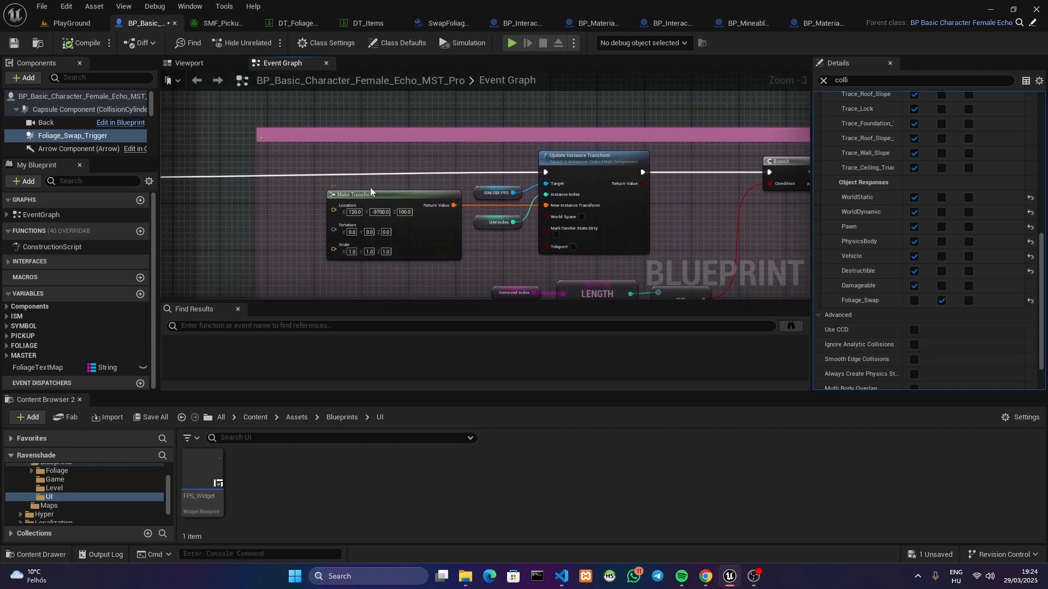
left_click(593, 165)
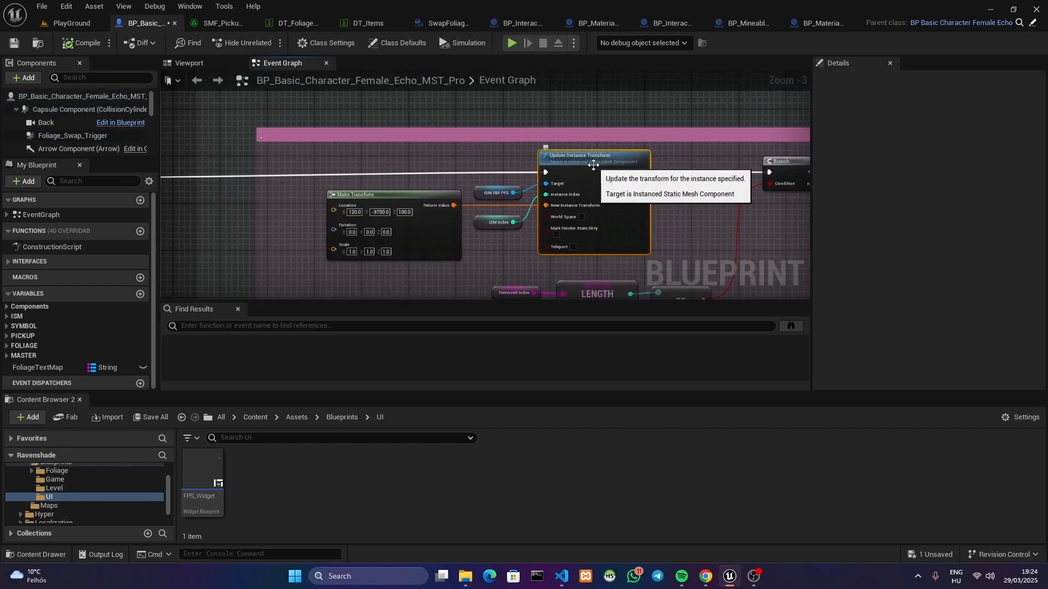
Compare the alternative collision-response and Remove Instance approaches with the Update Instance Transform method for handling swapped foliage
right_click_drag(423, 152, 458, 299)
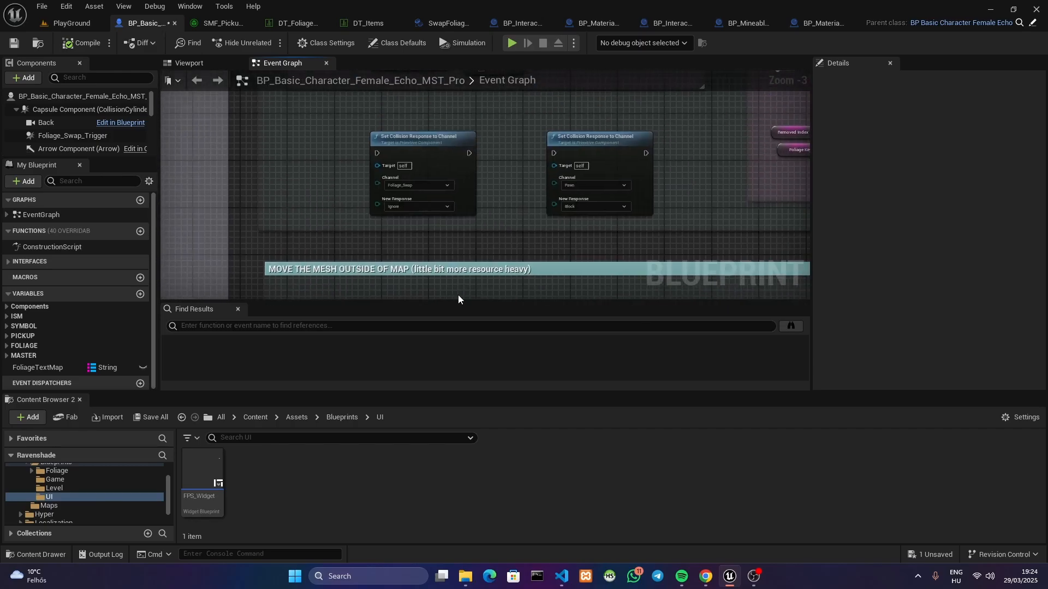
right_click_drag(367, 117, 377, 299)
right_click_drag(382, 115, 402, 299)
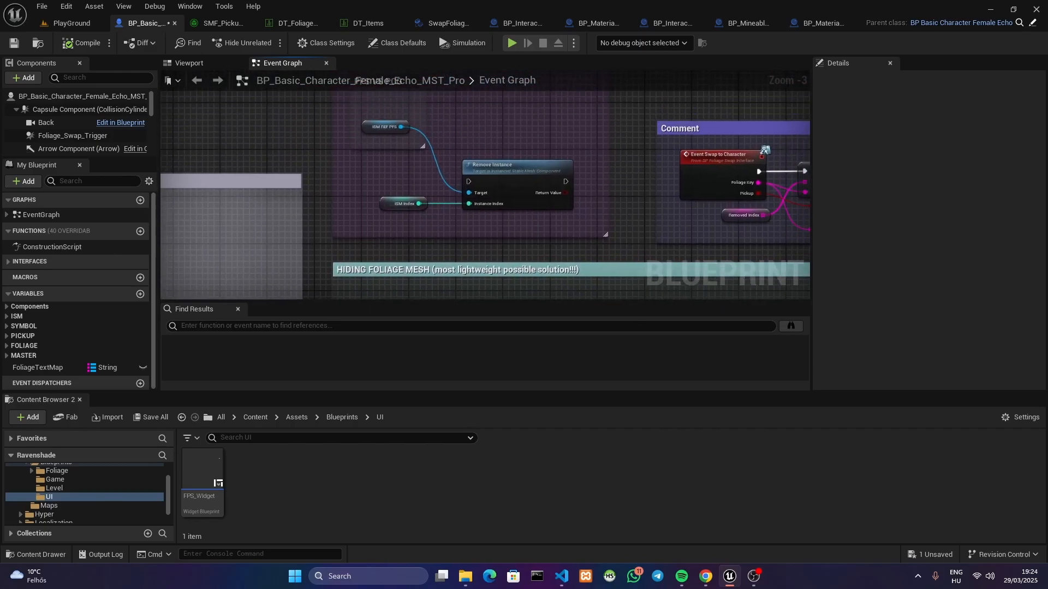
left_click(514, 172)
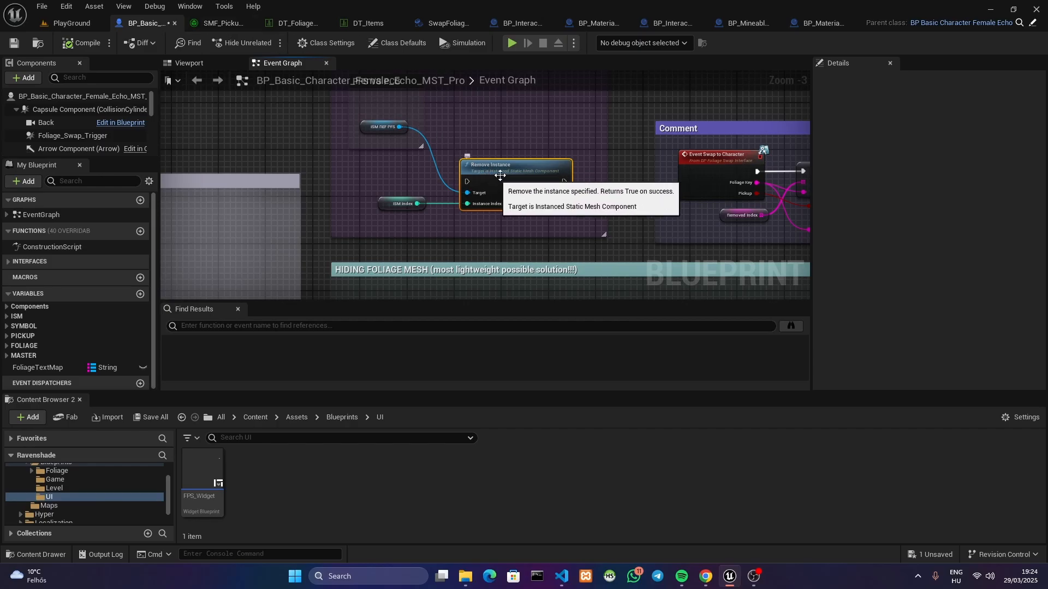
right_click_drag(499, 192, 413, 281)
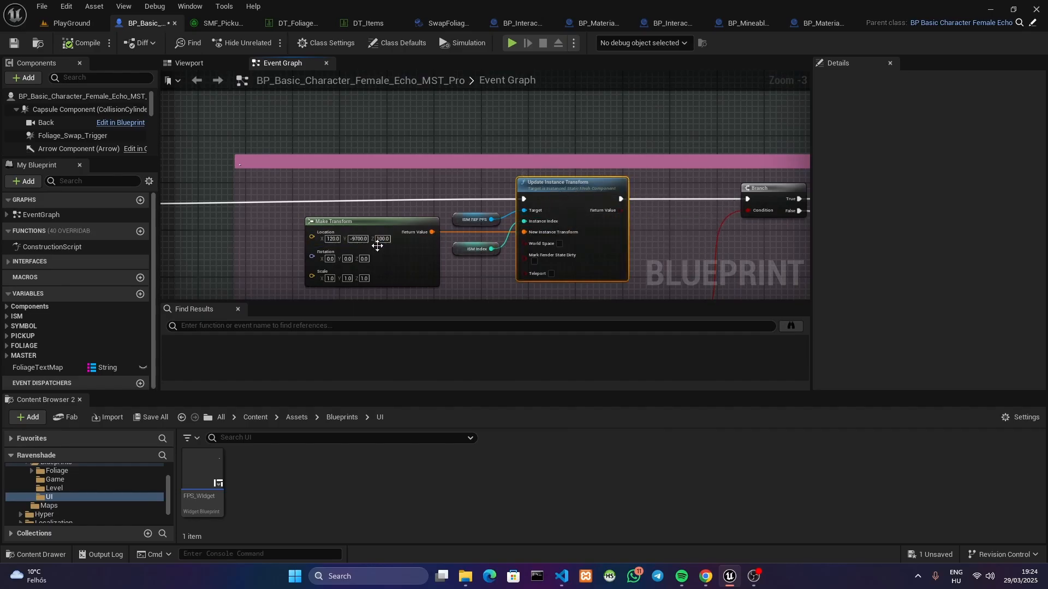
Fly around the PlayGround level to examine the foliage trees and rocks and the empty landscape beyond them
left_click(71, 23)
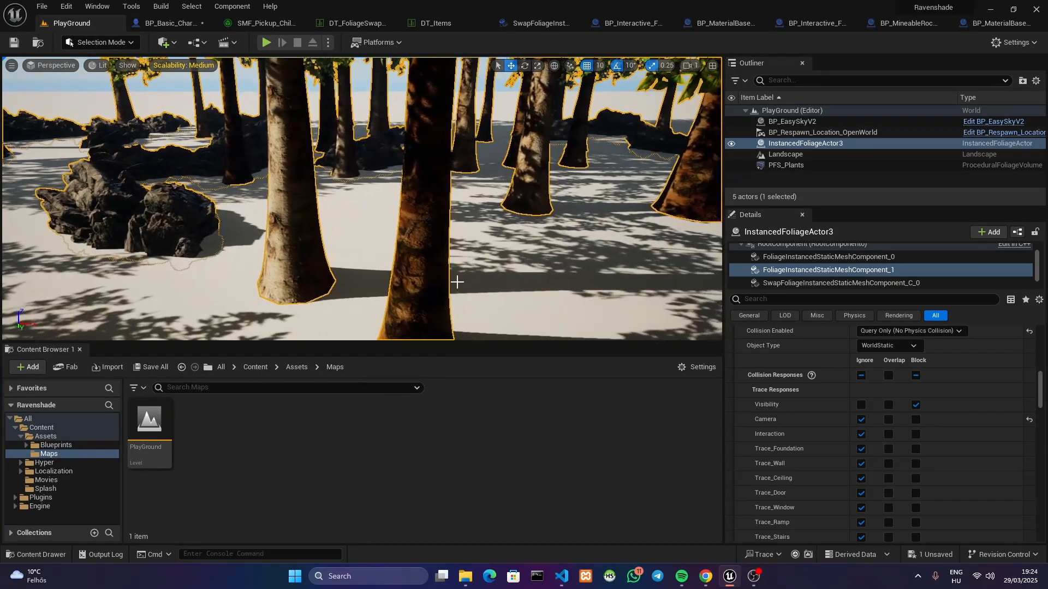
key("w")
right_click_drag(444, 261, 395, 218)
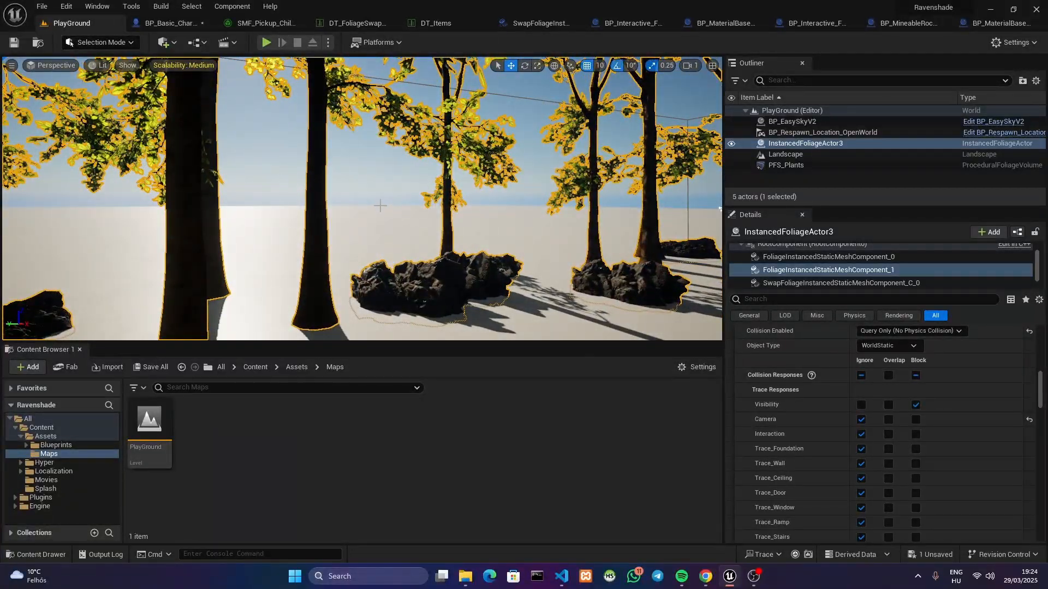
right_click_drag(380, 203, 379, 171)
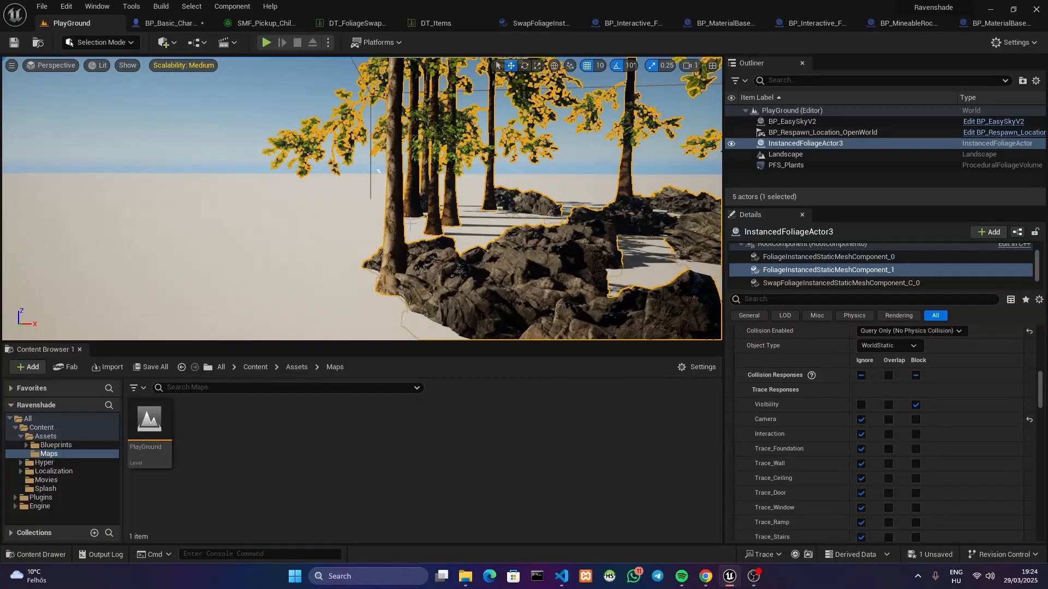
key("w")
mouse_move(417, 230)
right_mouse_down()
mouse_move(457, 242)
mouse_move(360, 210)
mouse_move(322, 214)
mouse_move(415, 216)
right_mouse_up()
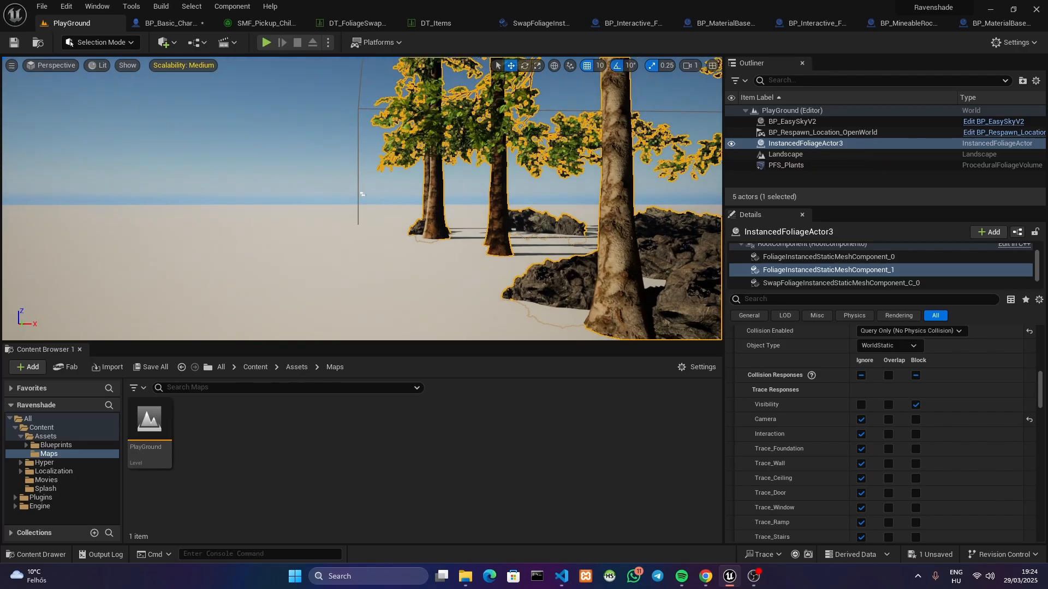
right_click_drag(538, 279, 407, 289)
left_click_drag(1044, 405, 1043, 468)
right_click_drag(606, 249, 436, 229)
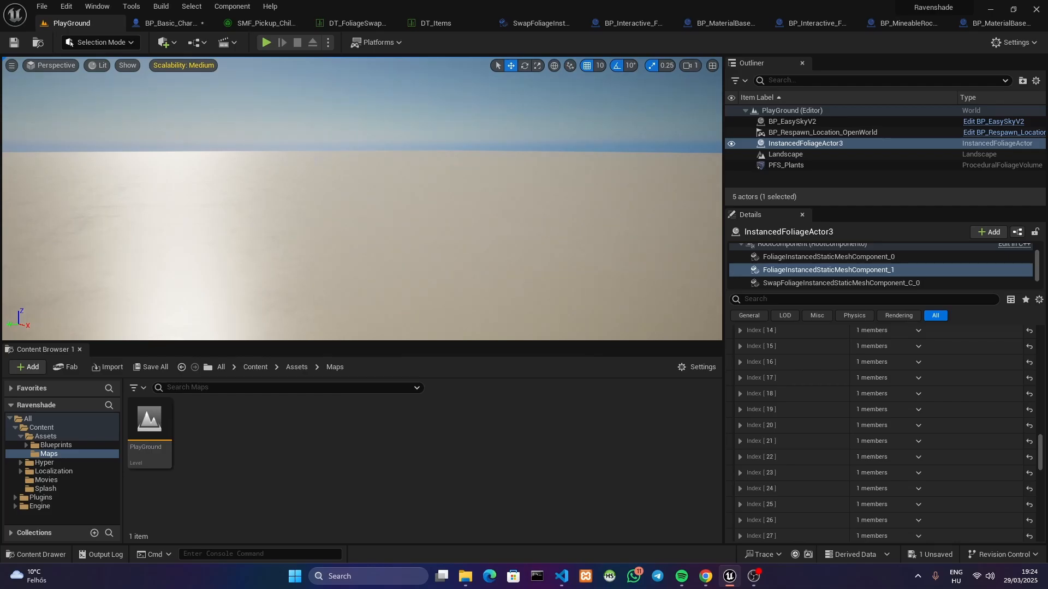
right_click_drag(543, 168, 579, 148)
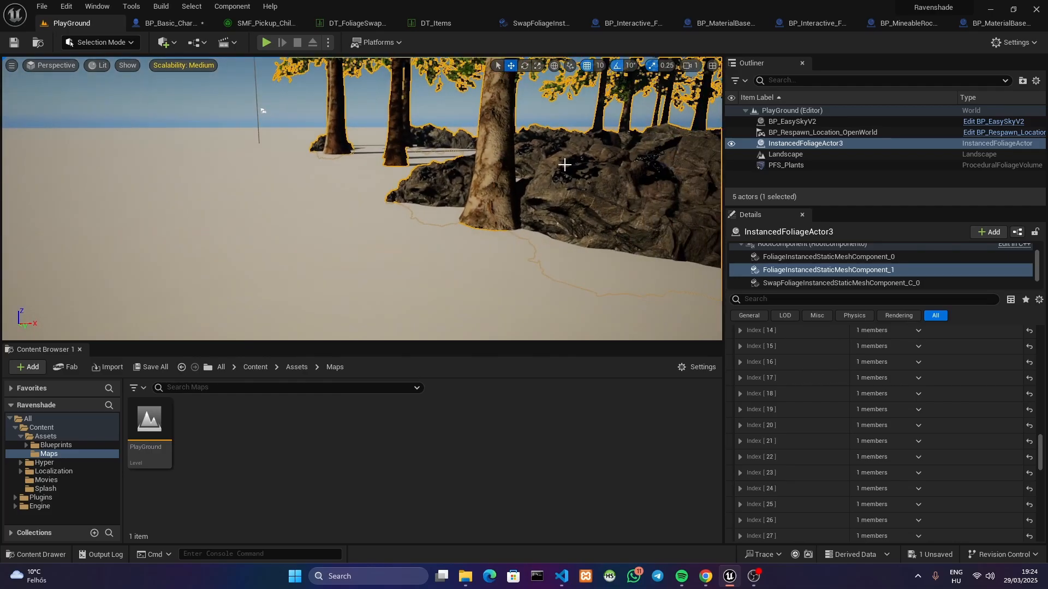
right_click_drag(501, 167, 237, 154)
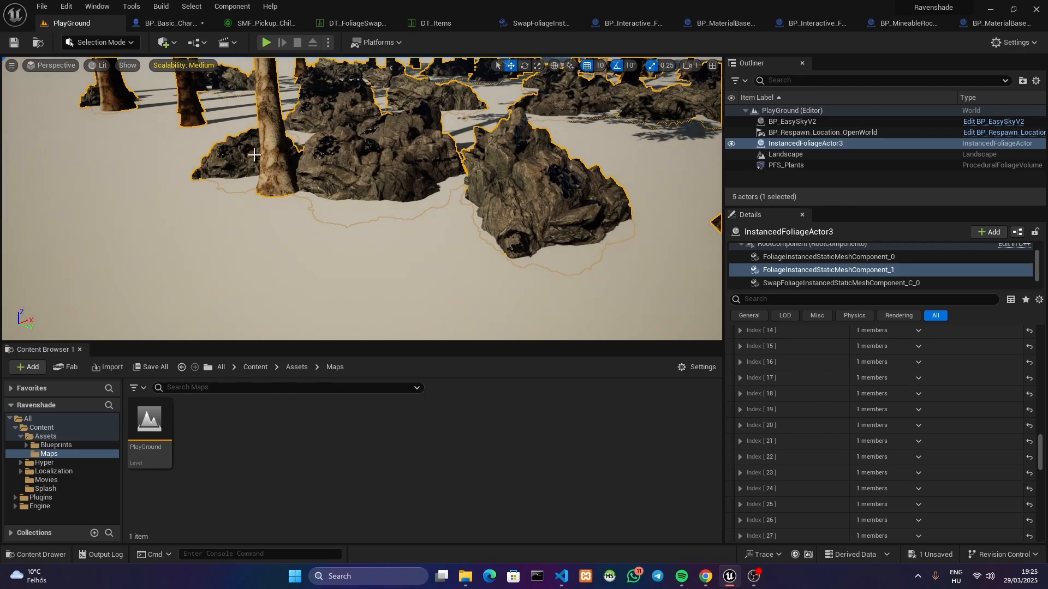
View the PlayGround foliage area from farther back and higher up to survey the whole forest
left_click(170, 23)
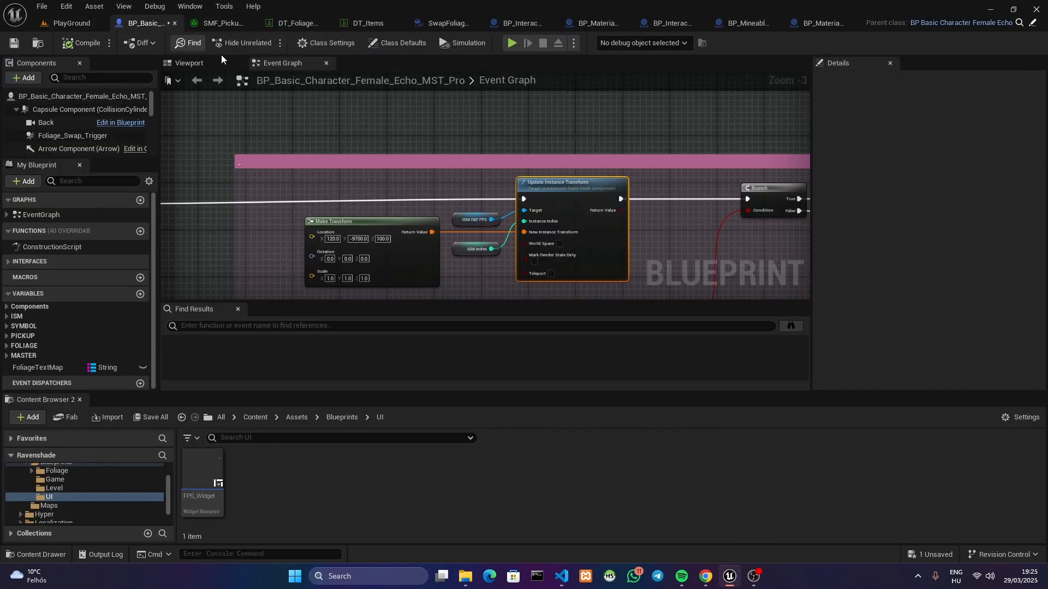
left_click(73, 26)
key("s")
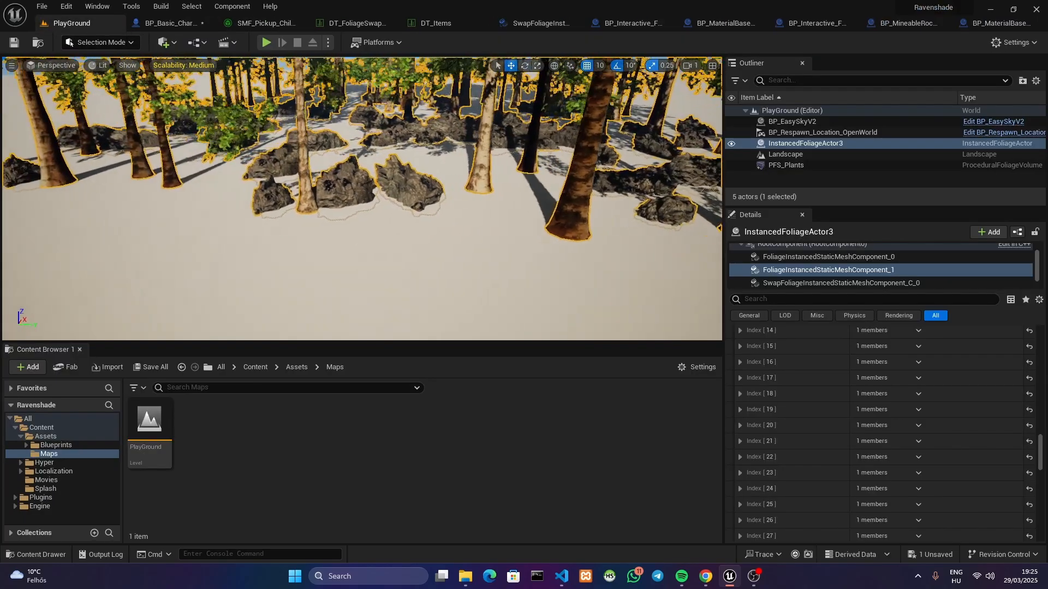
right_click_drag(440, 190, 414, 179)
key("w")
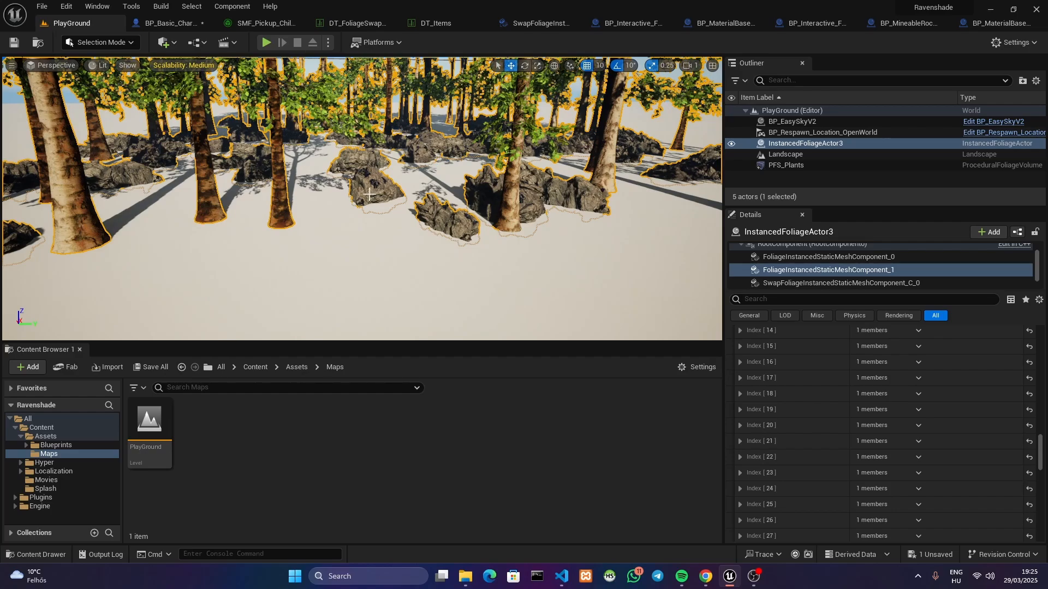
key("e")
right_click_drag(369, 194, 302, 85)
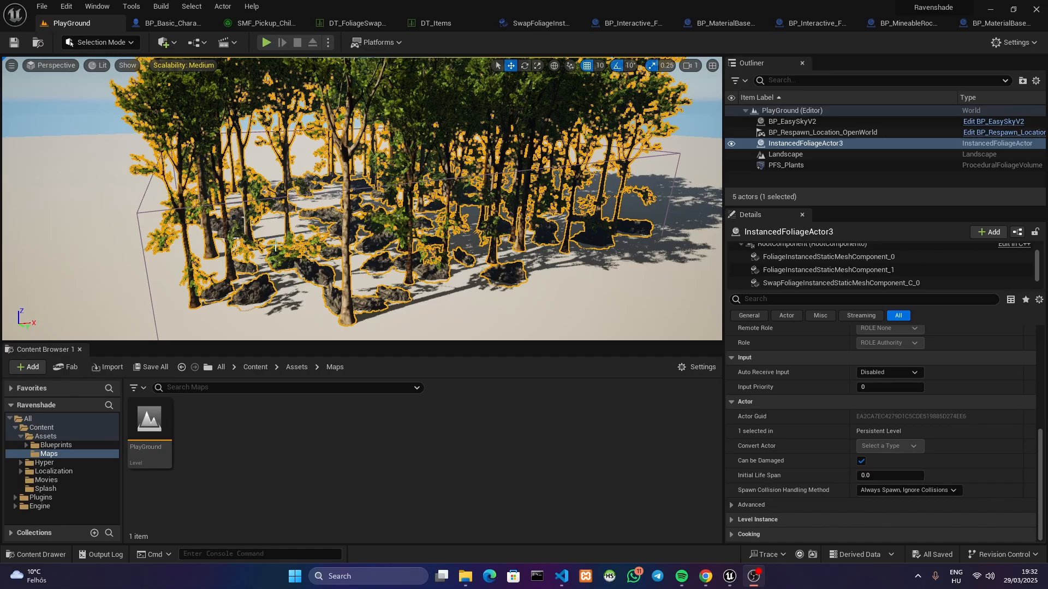
Fly in among the trees and rocks, select the landscape, and examine the foliage instances at close range
right_click_drag(354, 268, 368, 269)
key("w")
left_click(473, 318)
right_click_drag(473, 318, 600, 328)
key("w")
key("w")
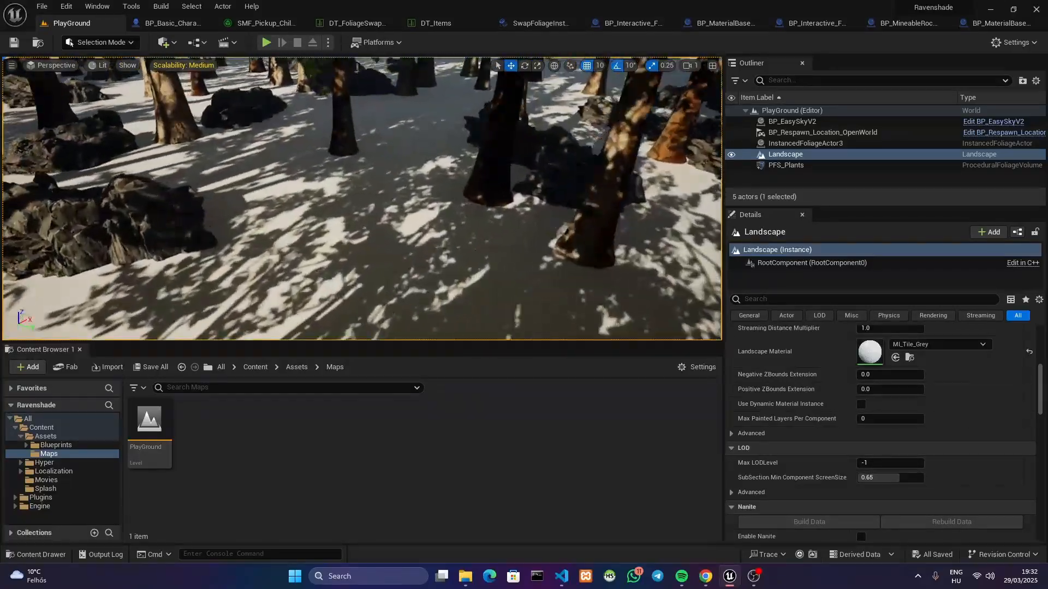
mouse_move(388, 174)
right_mouse_down()
mouse_move(389, 214)
mouse_move(391, 171)
right_mouse_up()
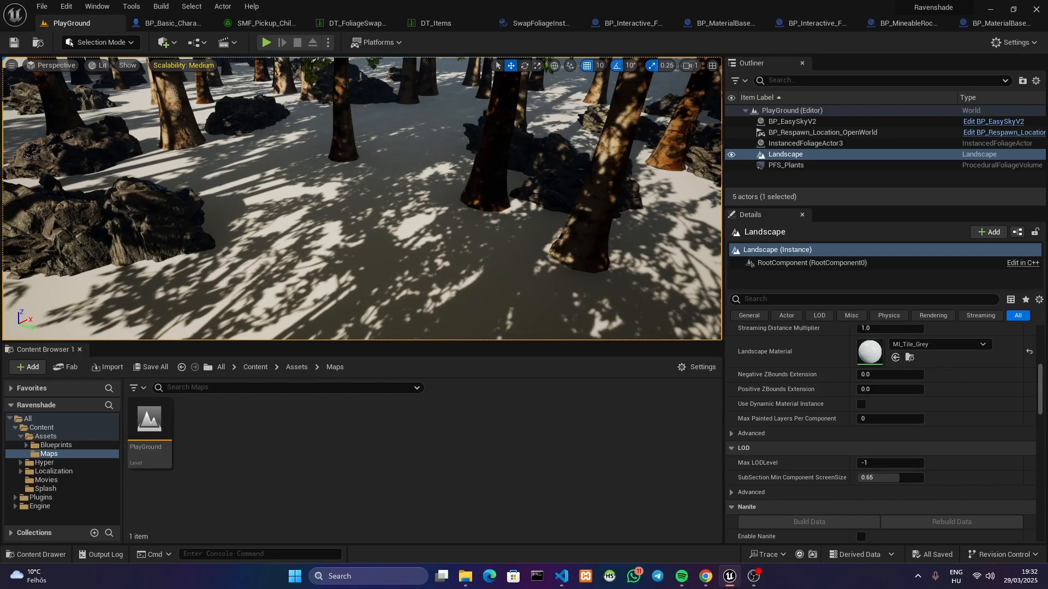
key("s")
right_click_drag(391, 170, 339, 180)
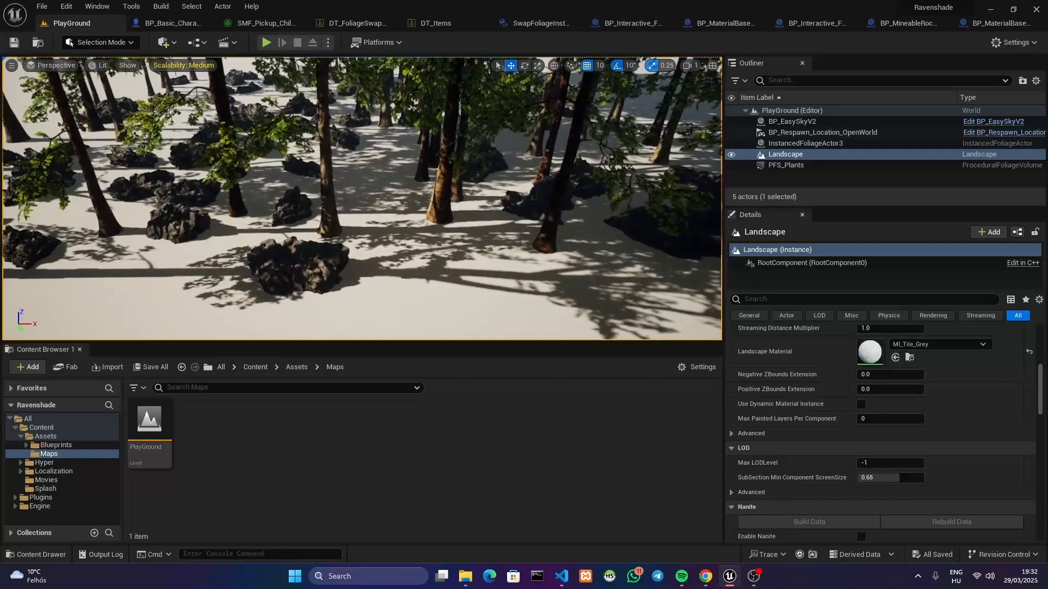
Examine the trigger sphere around the character in the character blueprint's 3D preview, and return to the PlayGround level
left_click(173, 23)
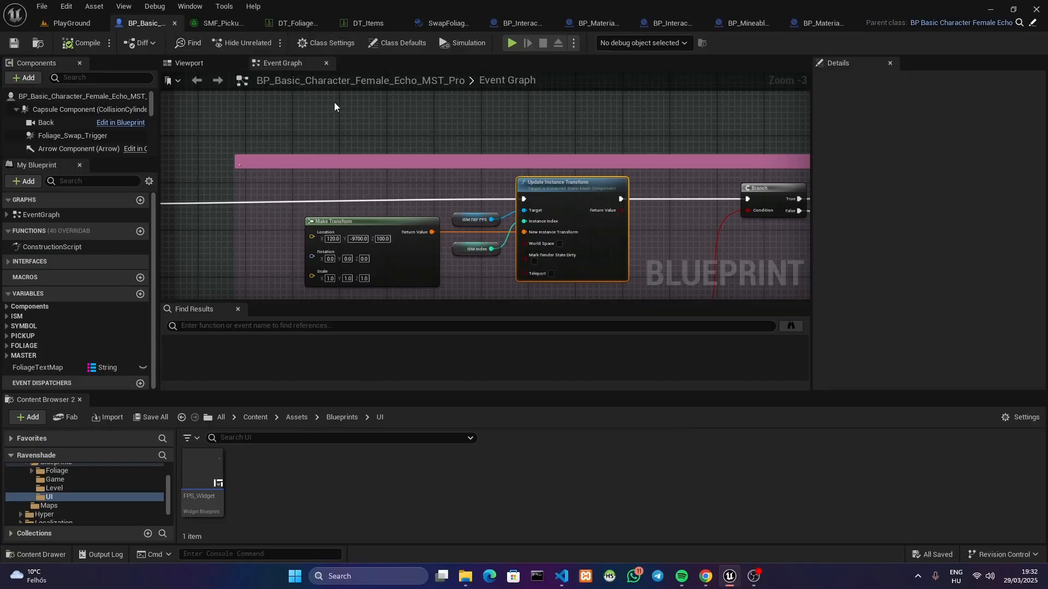
left_click(189, 63)
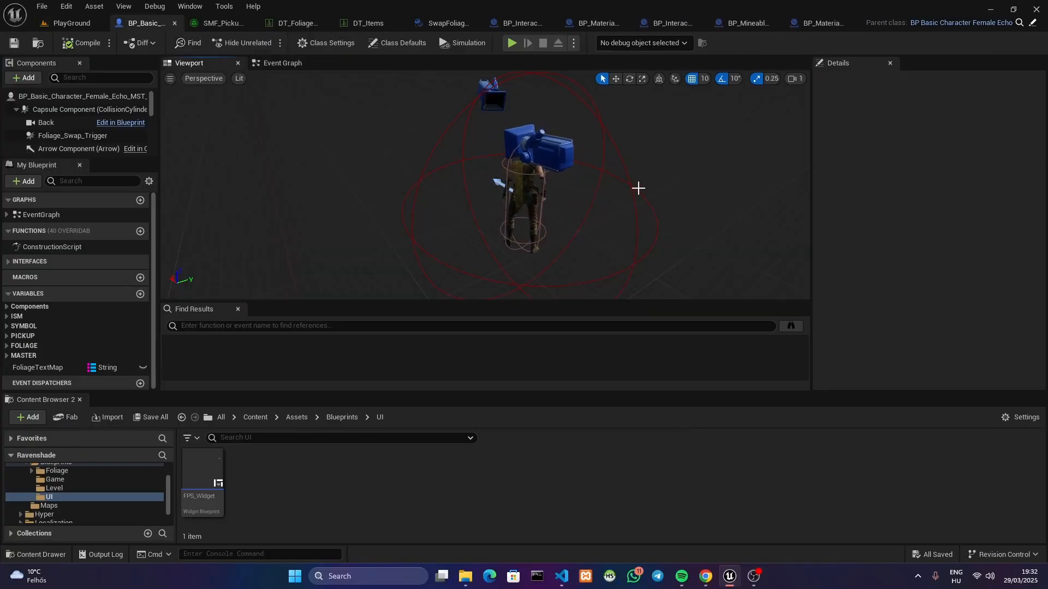
left_click(72, 23)
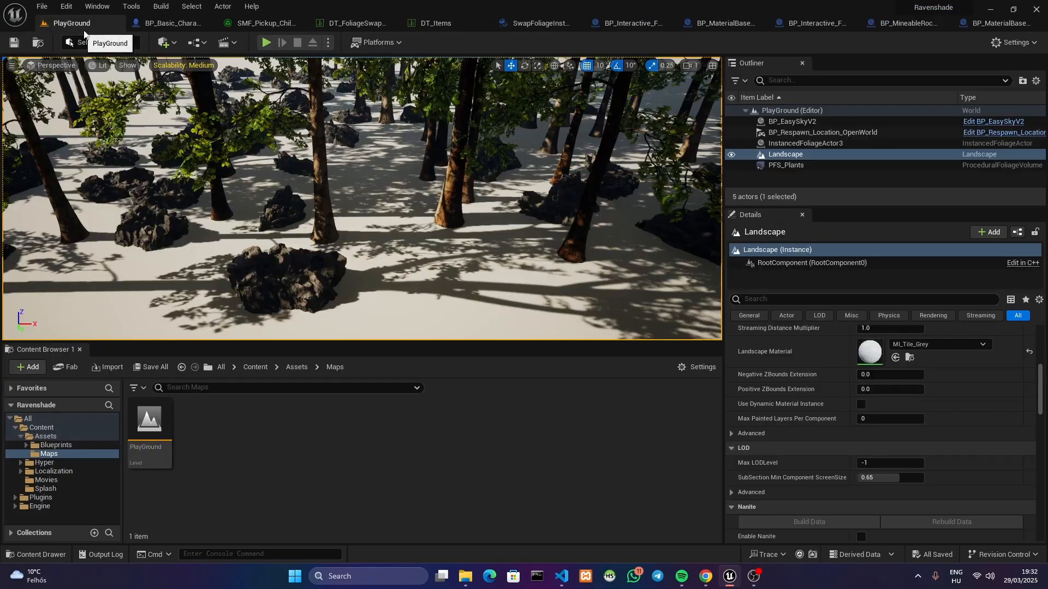
mouse_move(362, 198)
right_mouse_down()
mouse_move(376, 196)
mouse_move(355, 195)
mouse_move(349, 169)
mouse_move(361, 201)
mouse_move(385, 196)
mouse_move(361, 206)
right_mouse_up()
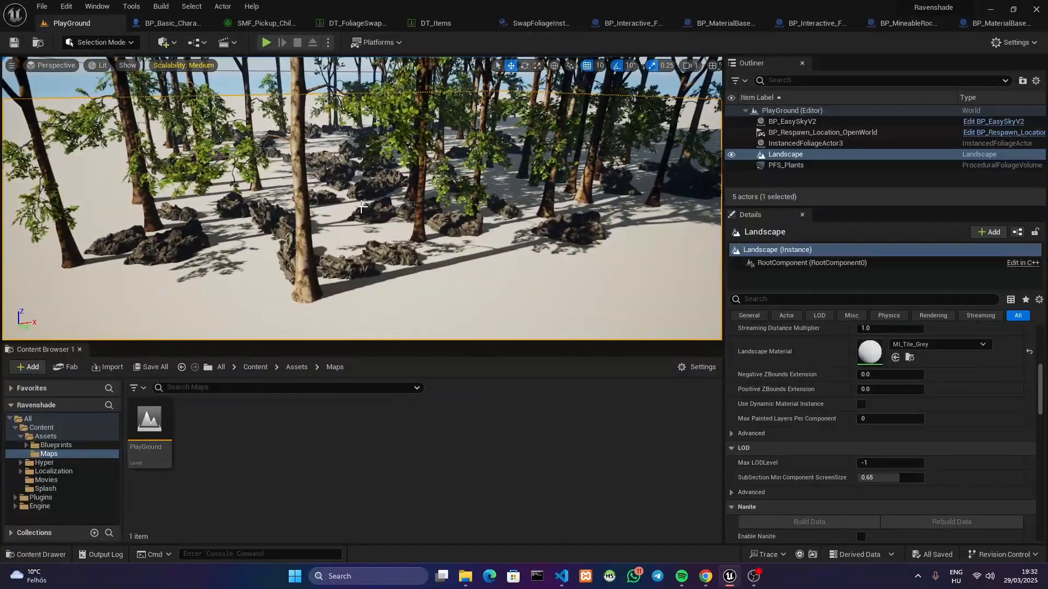
right_click_drag(379, 245, 388, 240)
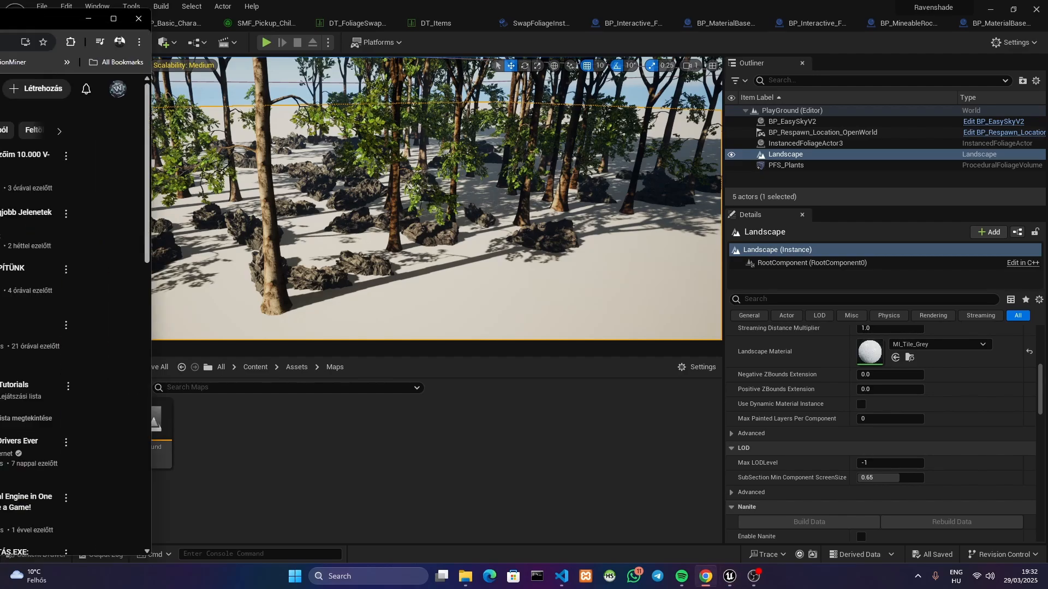
left_click_drag(0, 23, 0, 37)
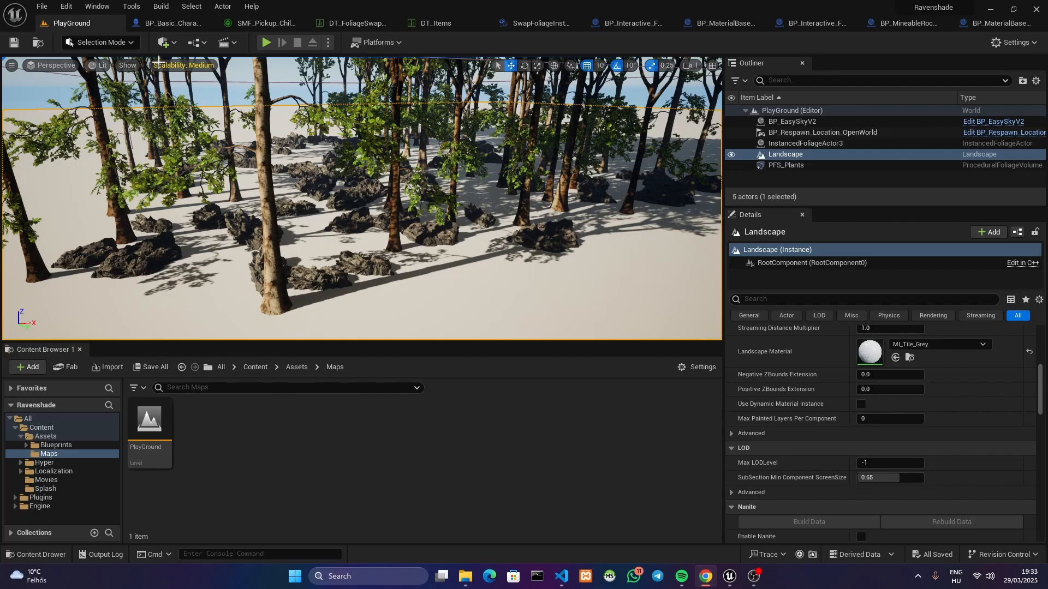
Open the SM_Ore_Stone mesh from the pickup foliage type, and open its M_Rock material in the material editor
left_click(267, 25)
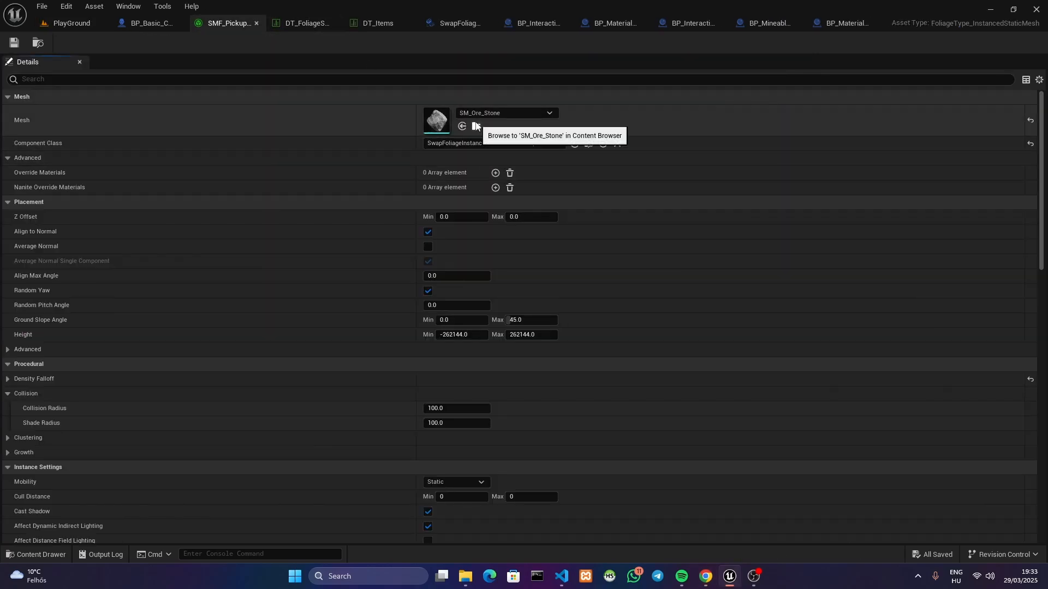
left_click(468, 125)
double_click(162, 456)
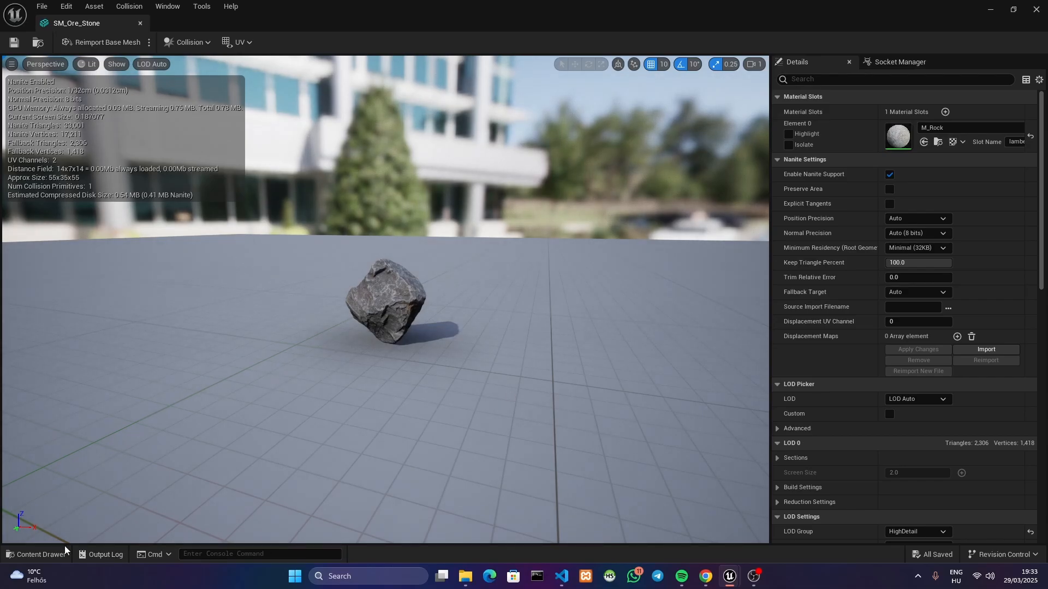
left_click_drag(262, 6, 351, 137)
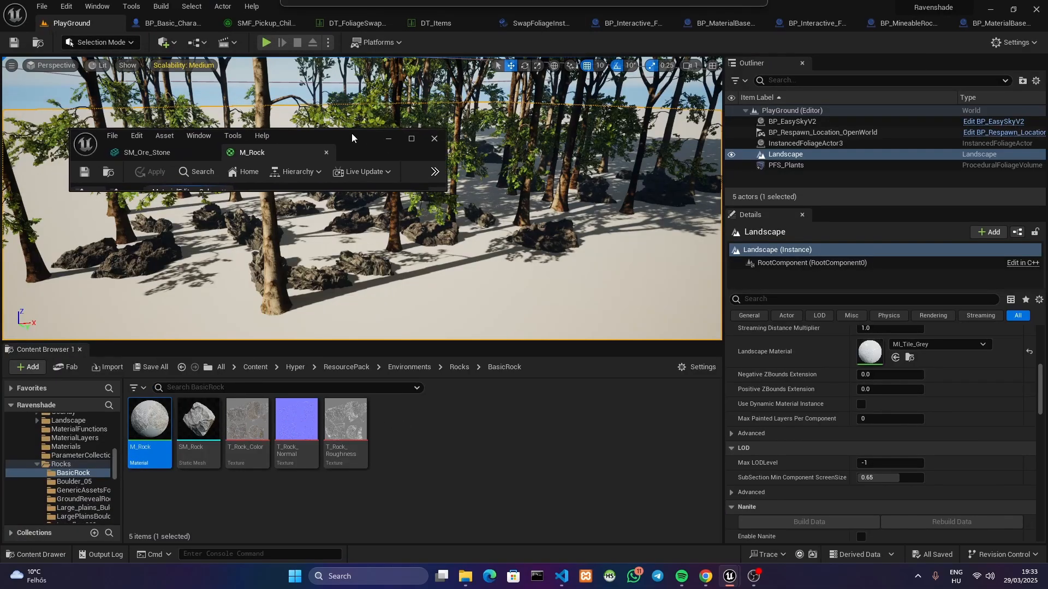
left_click(414, 144)
right_click_drag(372, 134, 661, 277)
Examine the M_Rock material graph, following the Opacity Mask input back to the Invisible Mask for resource farming group
scroll(432, 343, "up", 4)
scroll(747, 289, "up", 4)
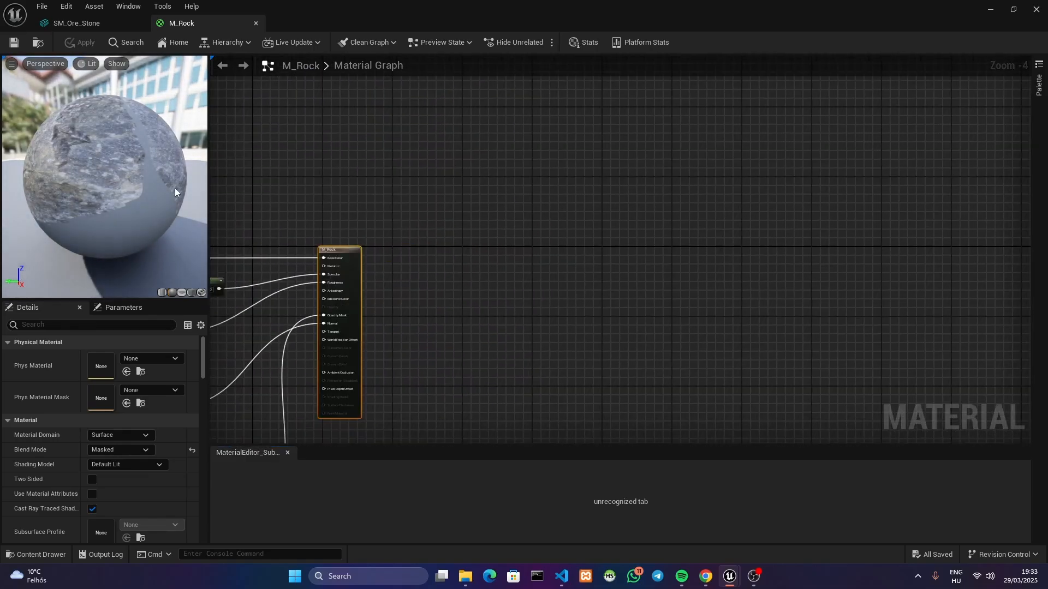
right_click_drag(439, 222, 656, 165)
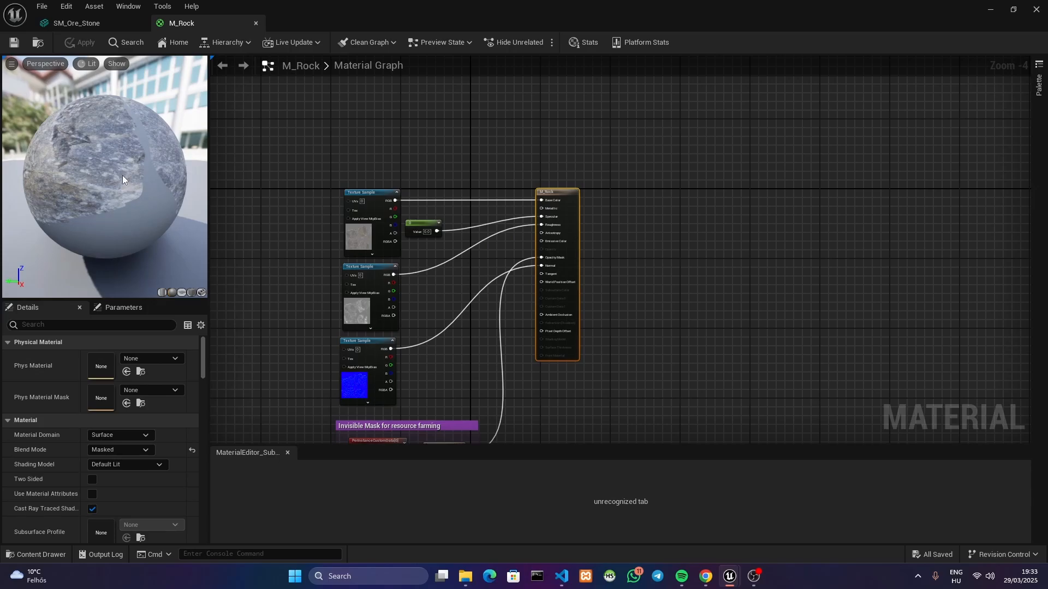
right_click_drag(672, 249, 729, 206)
right_click_drag(286, 182, 286, 162)
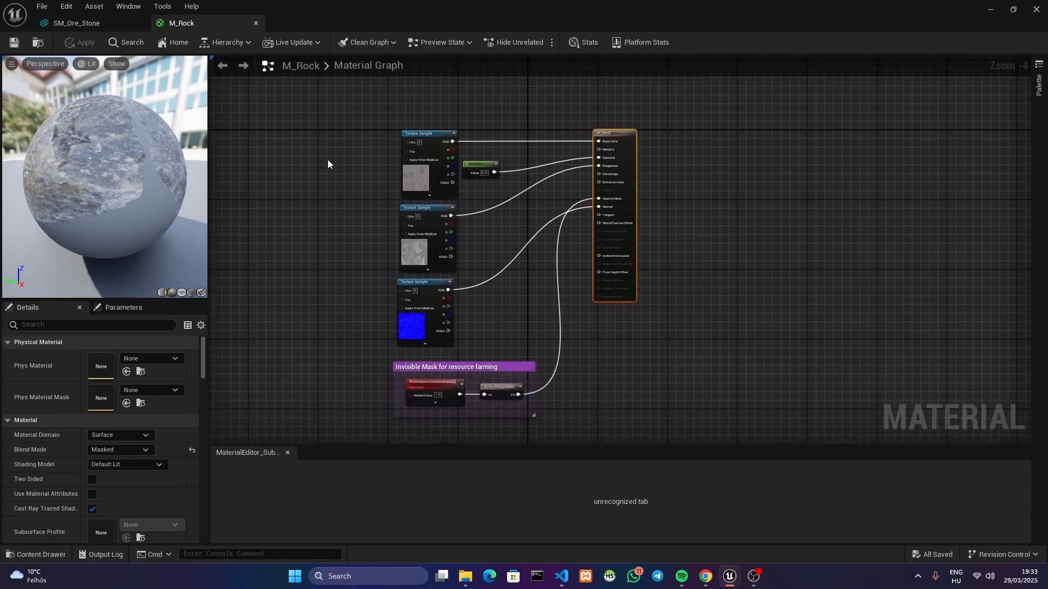
right_click_drag(721, 223, 710, 205)
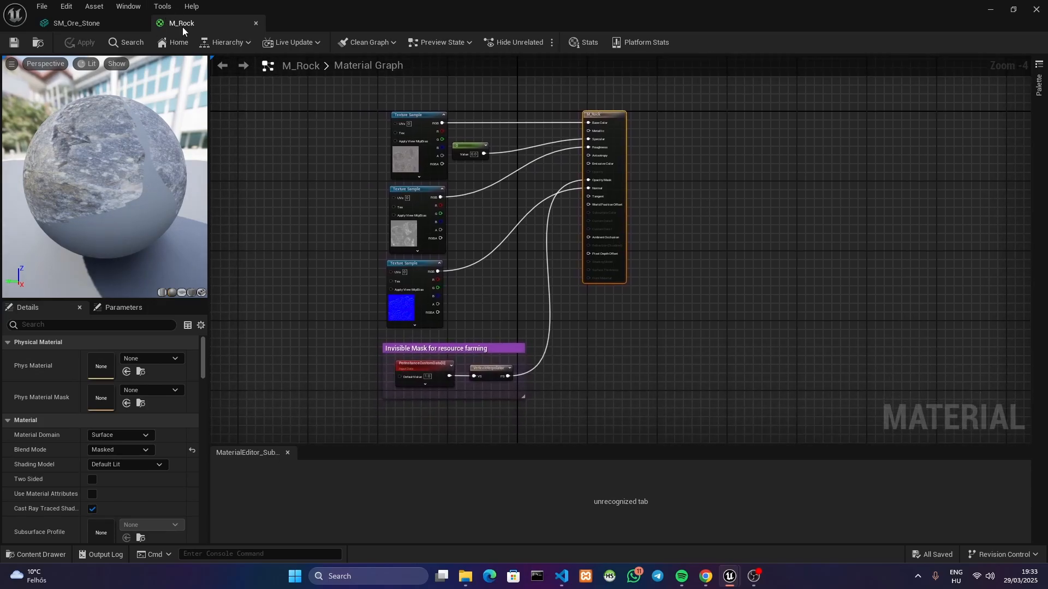
scroll(690, 189, "up", 1)
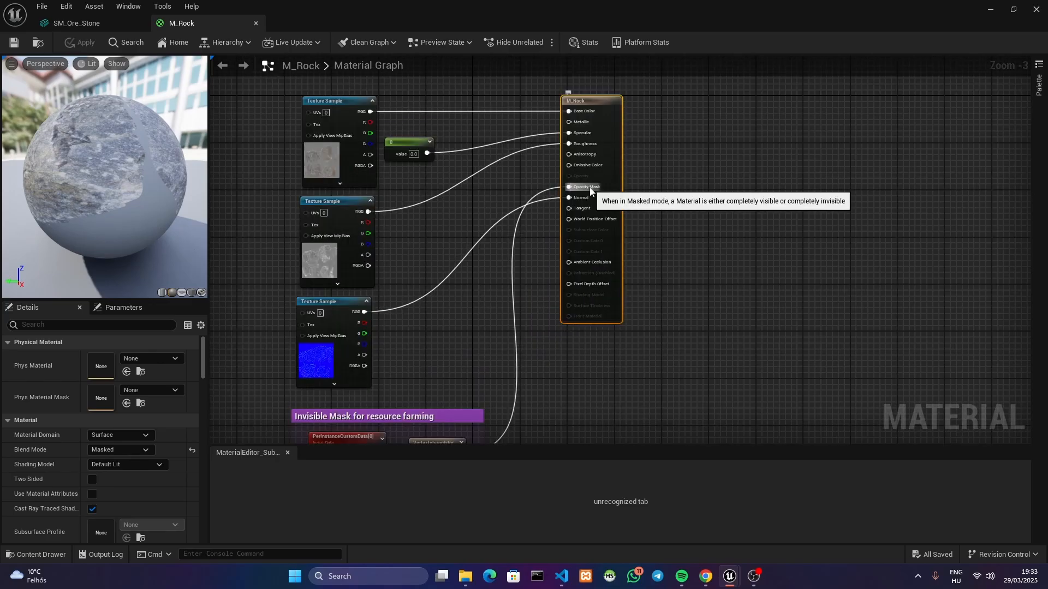
right_click_drag(590, 188, 654, 85)
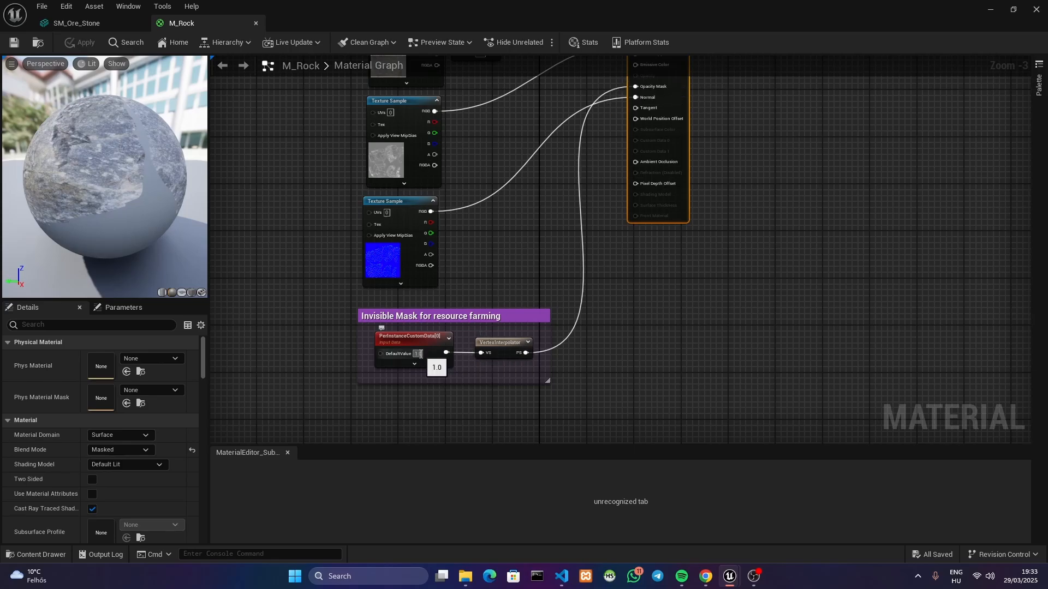
Try a PerInstanceCustomData default value of 0, set it back to 1, and close the M_Rock material
type("0")
key("Return")
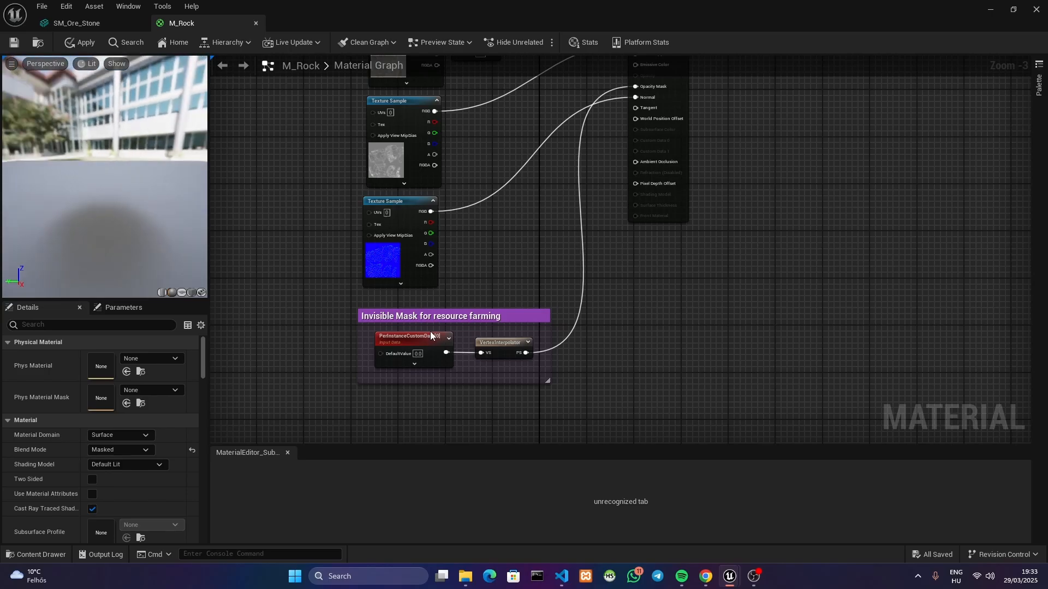
type("1")
key("Return")
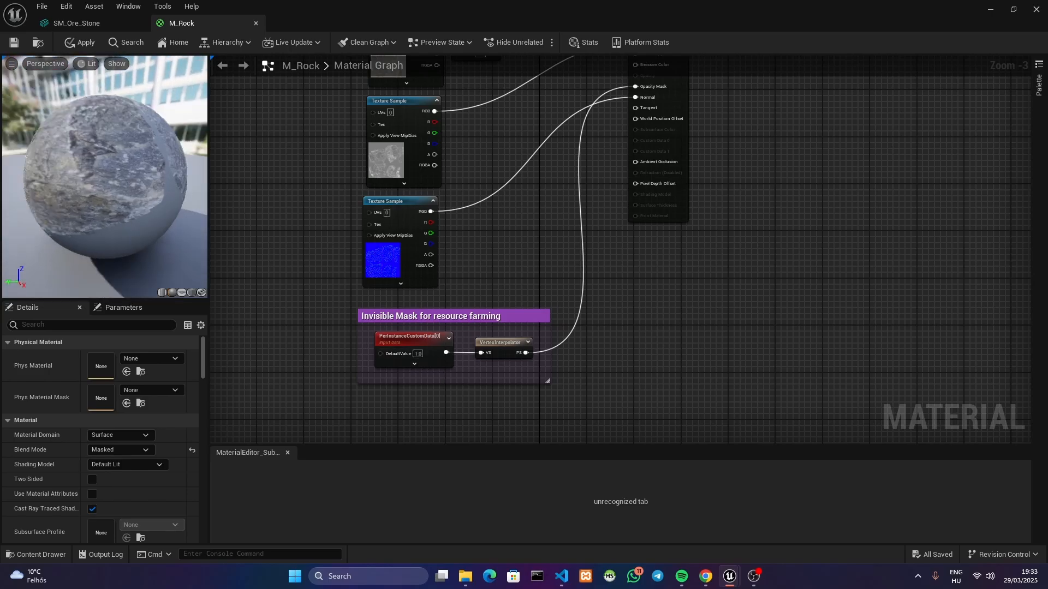
left_click(257, 23)
left_click(588, 302)
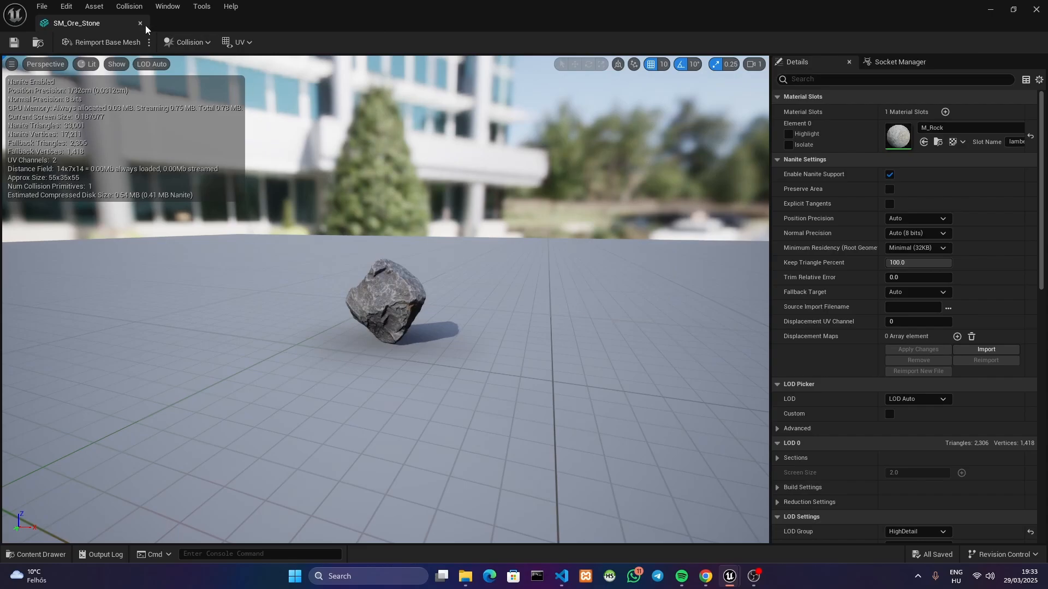
View the SM_Ore_Stone mesh from several sides, and close its editor
left_click_drag(410, 314, 394, 295)
key("d")
right_click_drag(394, 295, 332, 295)
key("a")
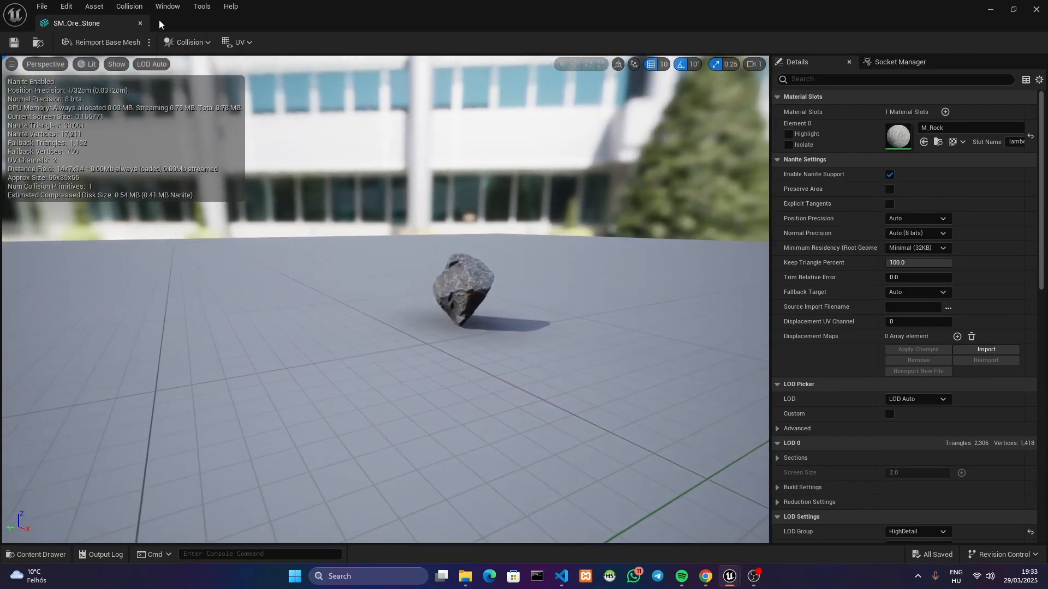
left_click(139, 23)
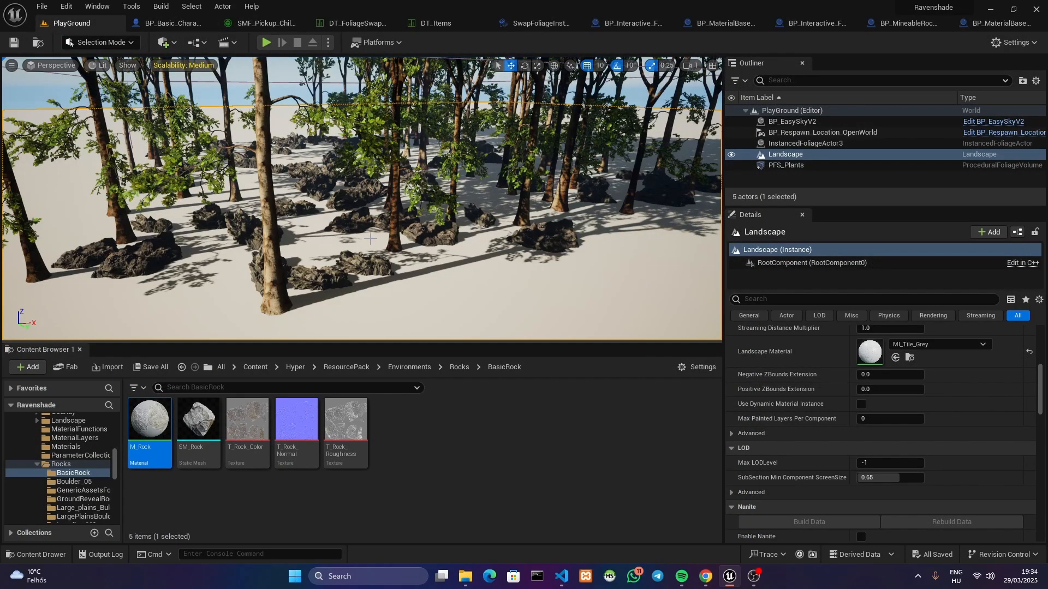
Fly among the trees and rocks in the PlayGround level to inspect the ground at close range and from farther back
right_click_drag(371, 233, 394, 236)
key("w")
key("w")
key("w")
mouse_move(345, 212)
right_mouse_down()
mouse_move(349, 226)
mouse_move(336, 225)
mouse_move(338, 207)
right_mouse_up()
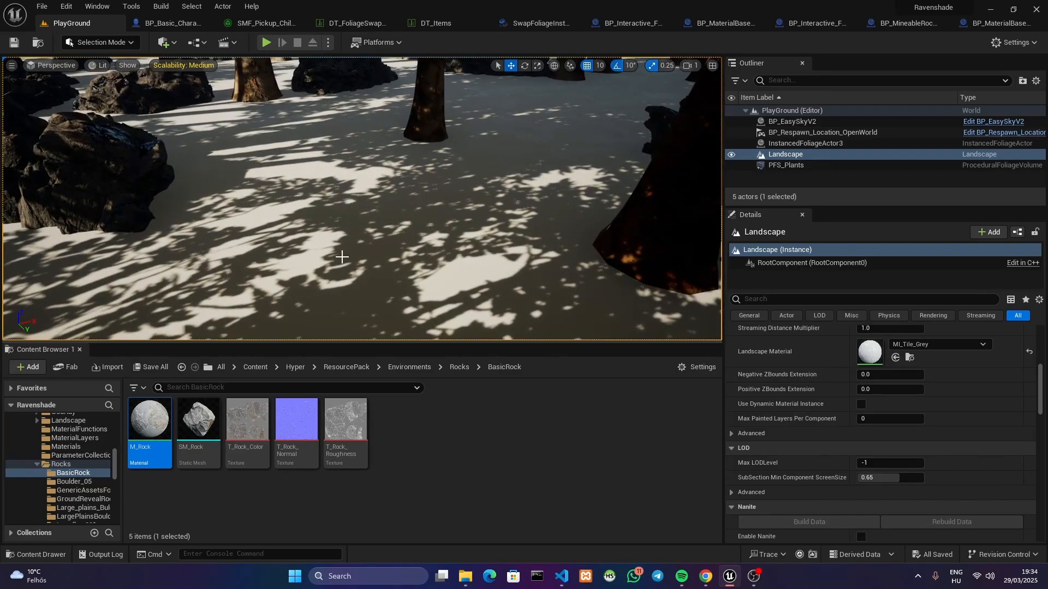
right_click_drag(342, 257, 366, 240)
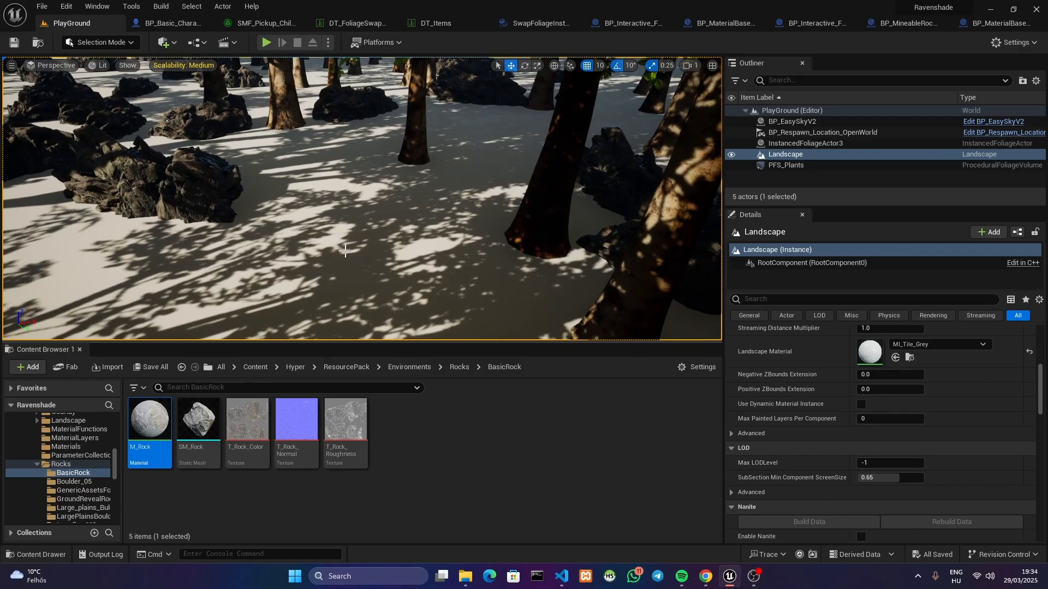
right_click_drag(332, 253, 422, 202)
Reopen the M_Rock material, examine the PerInstanceCustomData and VertexInterpolator nodes of its invisibility mask, and close it
mouse_move(204, 425)
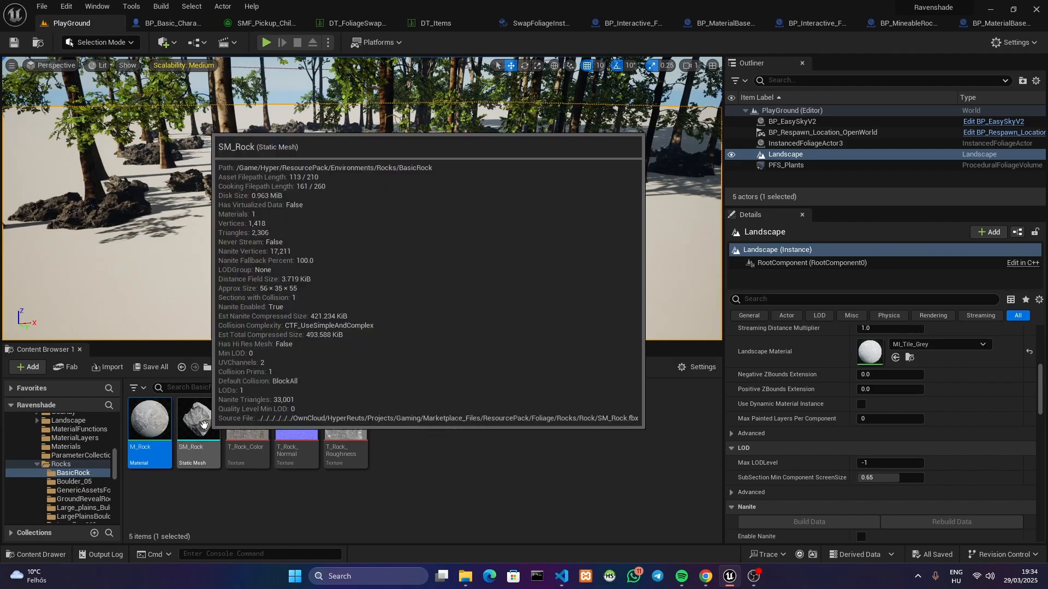
mouse_move(151, 424)
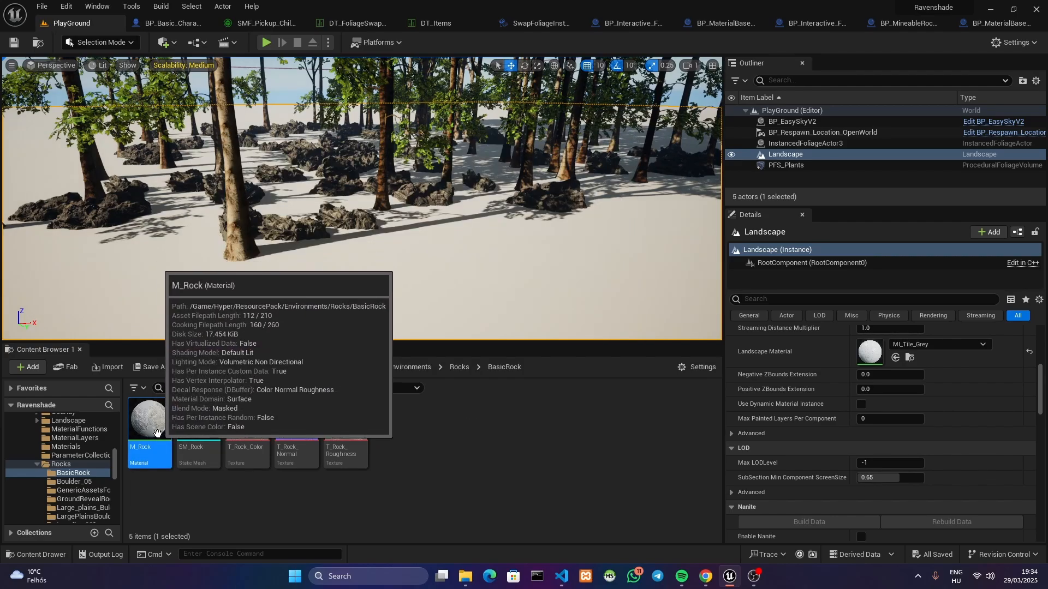
double_click(148, 425)
scroll(438, 289, "up", 4)
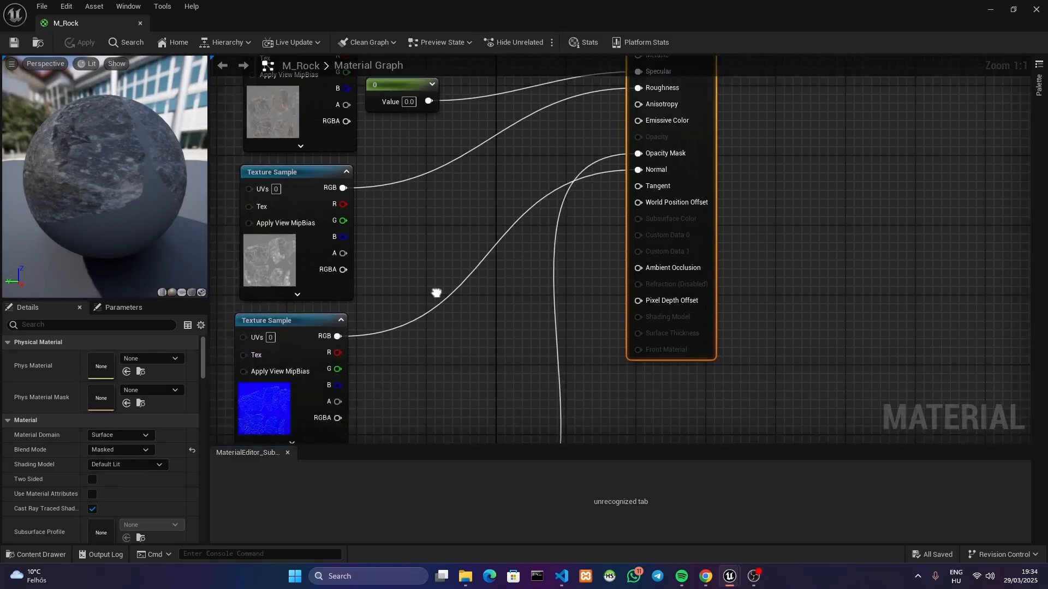
right_click_drag(503, 258, 506, 203)
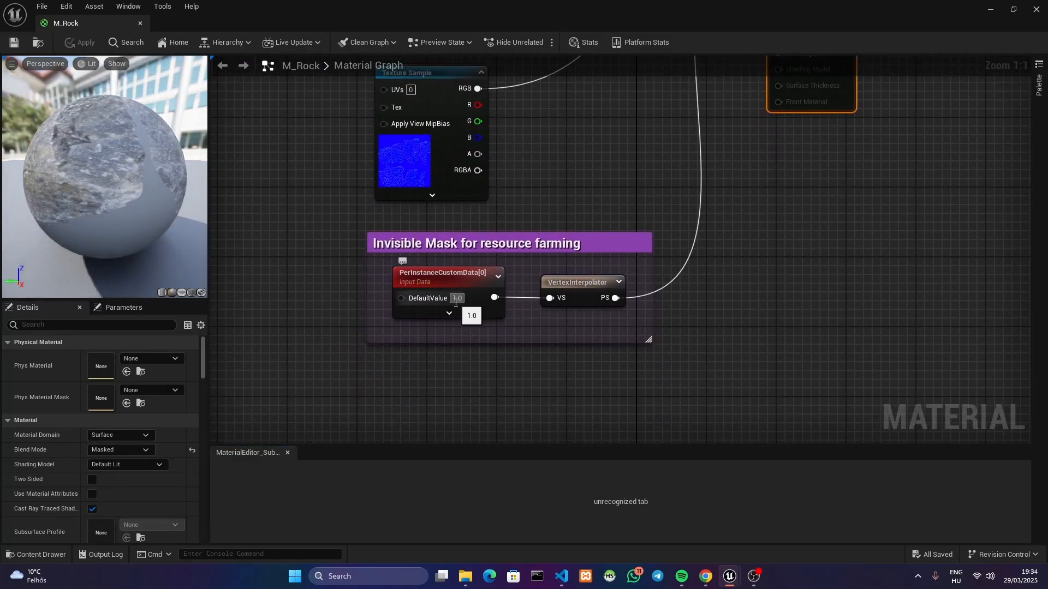
left_click(140, 23)
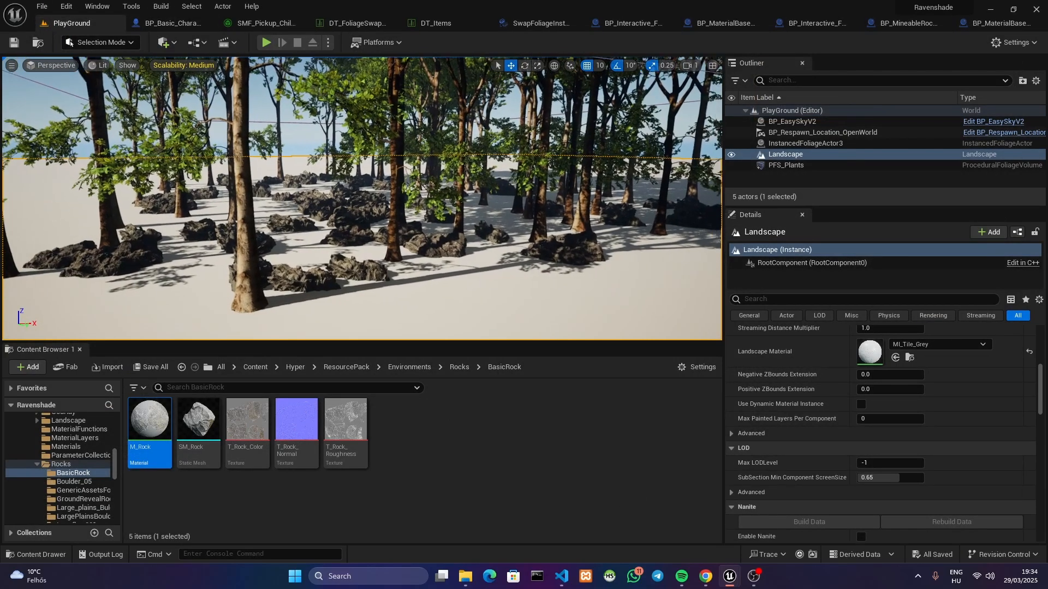
Check the component class assigned in the pickup foliage type, and return to the PlayGround level
right_click_drag(427, 226, 440, 258)
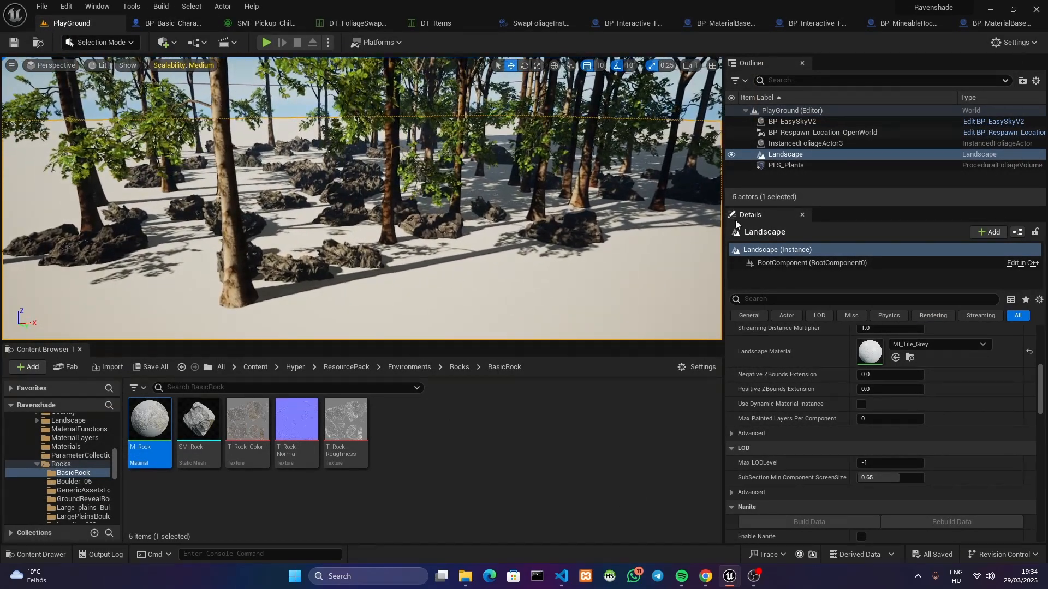
left_click(284, 22)
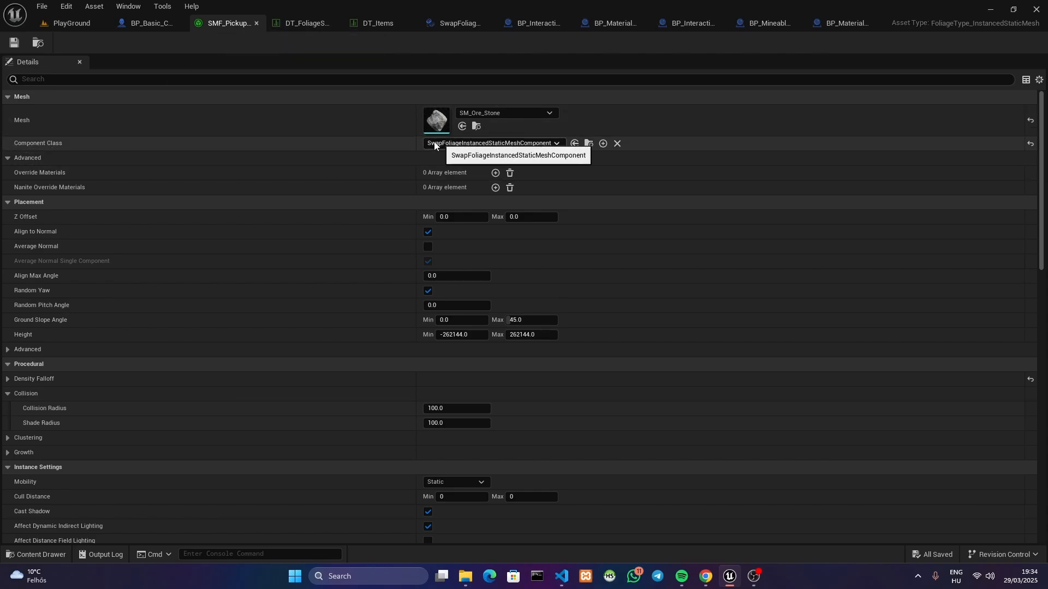
left_click(106, 29)
Select InstancedFoliageActor3 and inspect its two FoliageInstancedStaticMeshComponents and its SwapFoliageInstancedStaticMeshComponent in turn
left_click(818, 143)
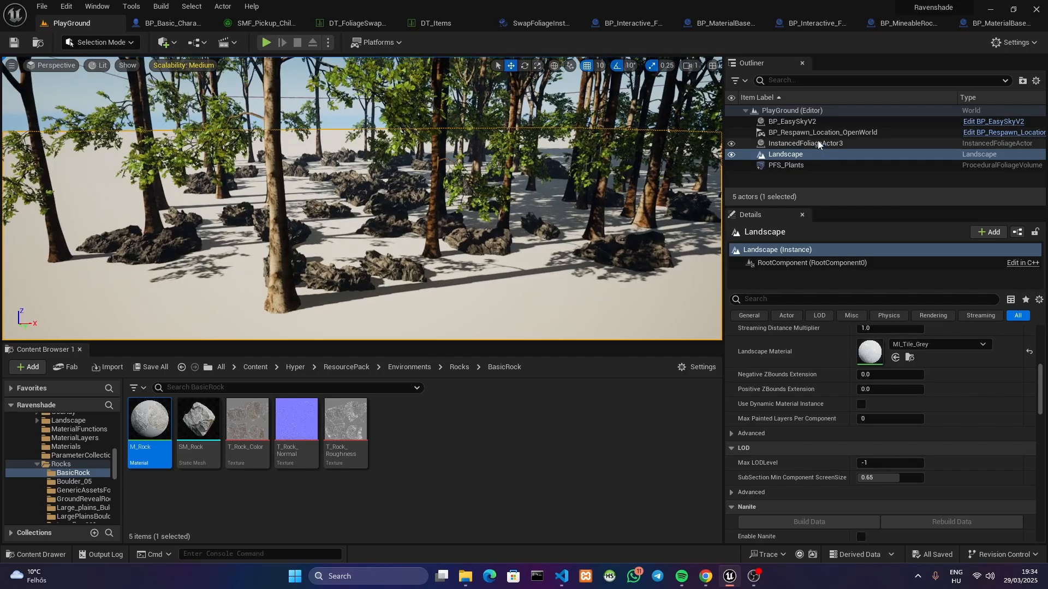
double_click(819, 144)
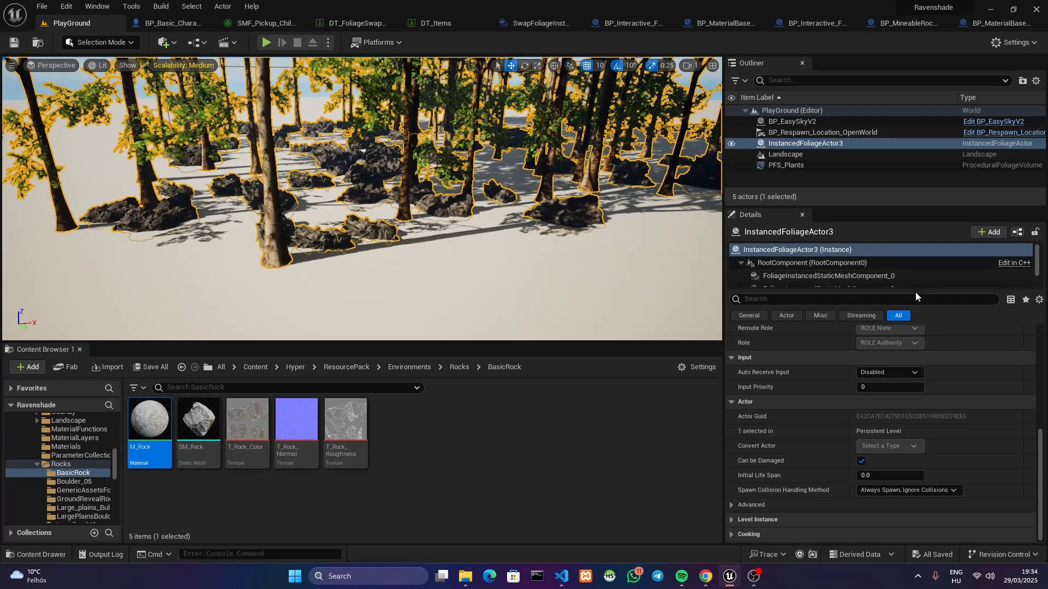
left_click_drag(916, 290, 915, 320)
left_click(880, 277)
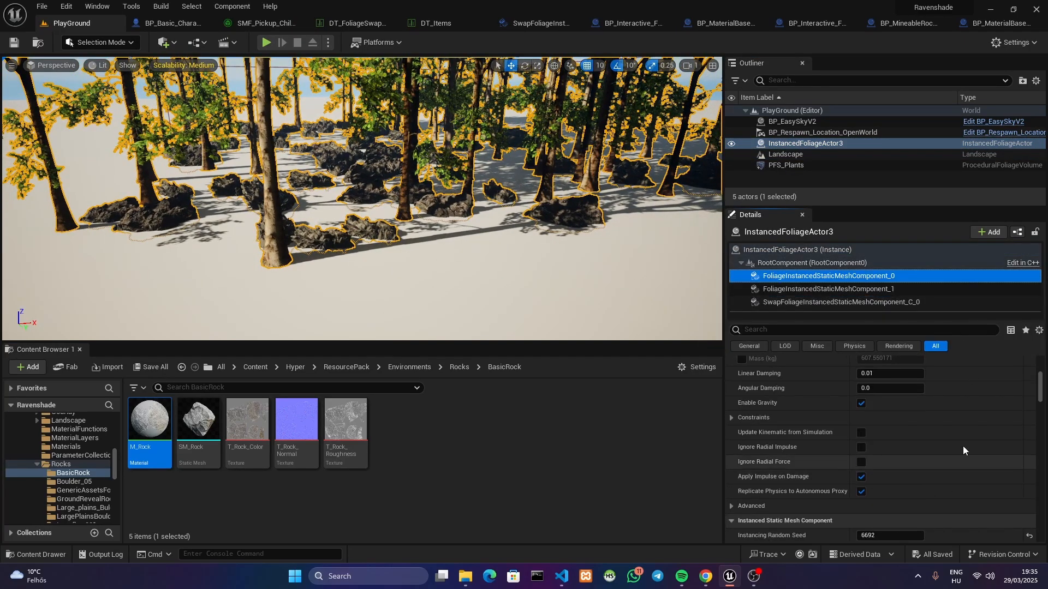
left_click_drag(1041, 391, 1041, 366)
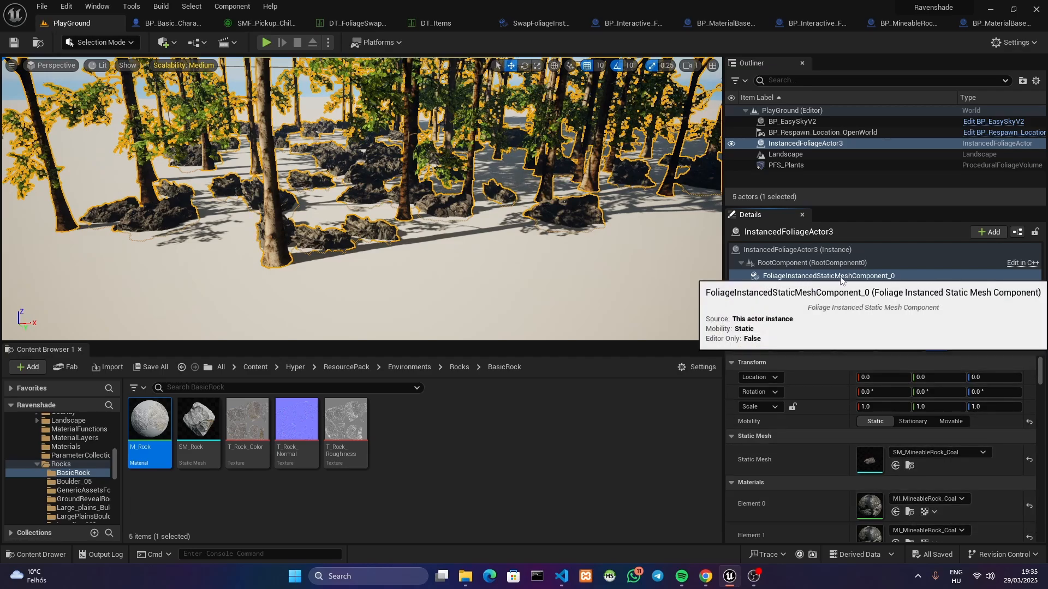
left_click(802, 289)
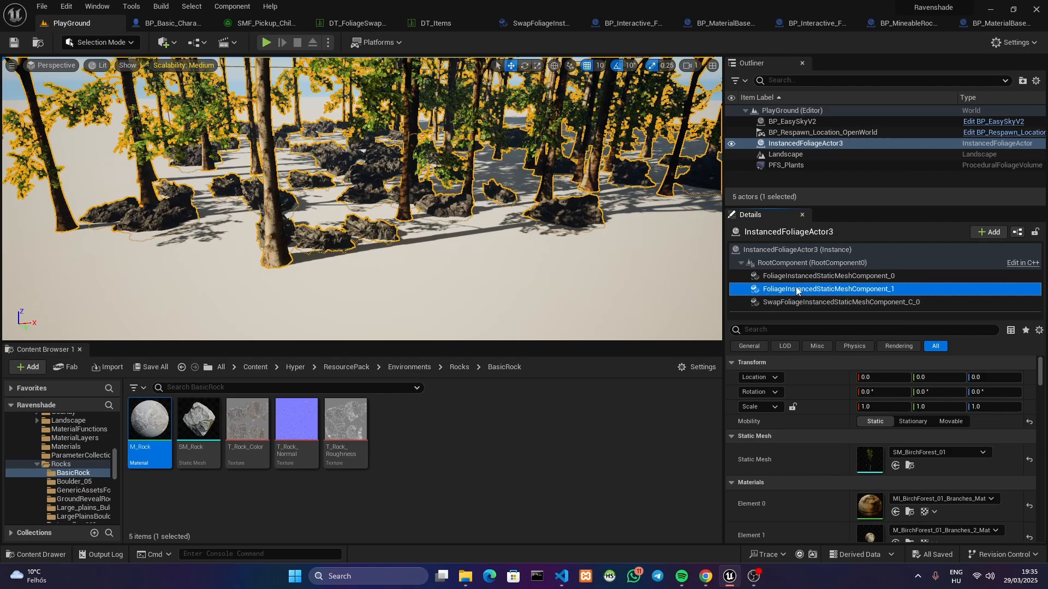
left_click(810, 303)
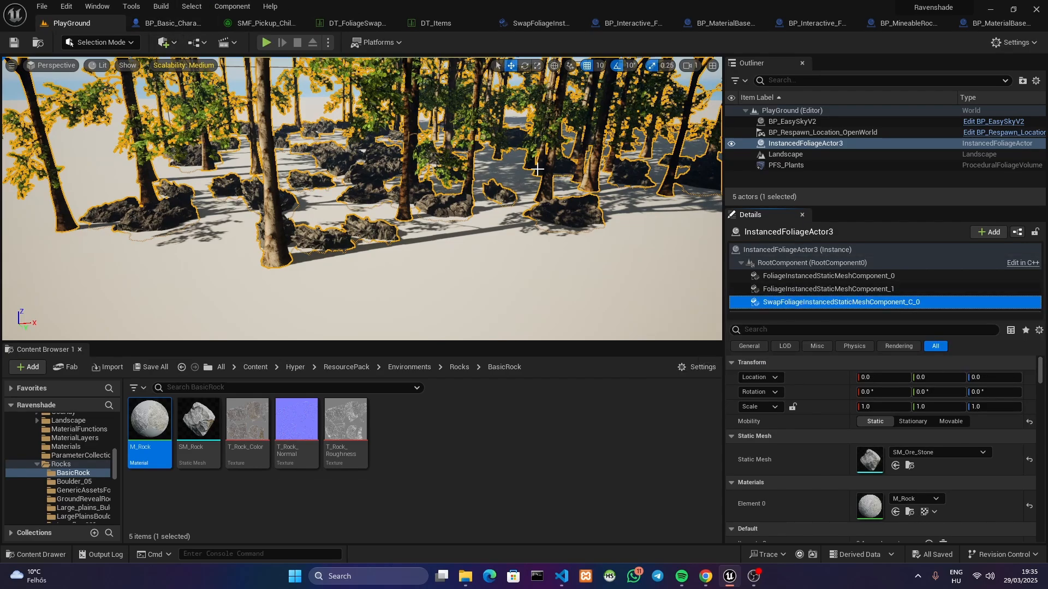
Review the pickup foliage type's component class options, and open the SwapFoliageInstancedStaticMeshComponent blueprint to check its parent class
left_click(258, 23)
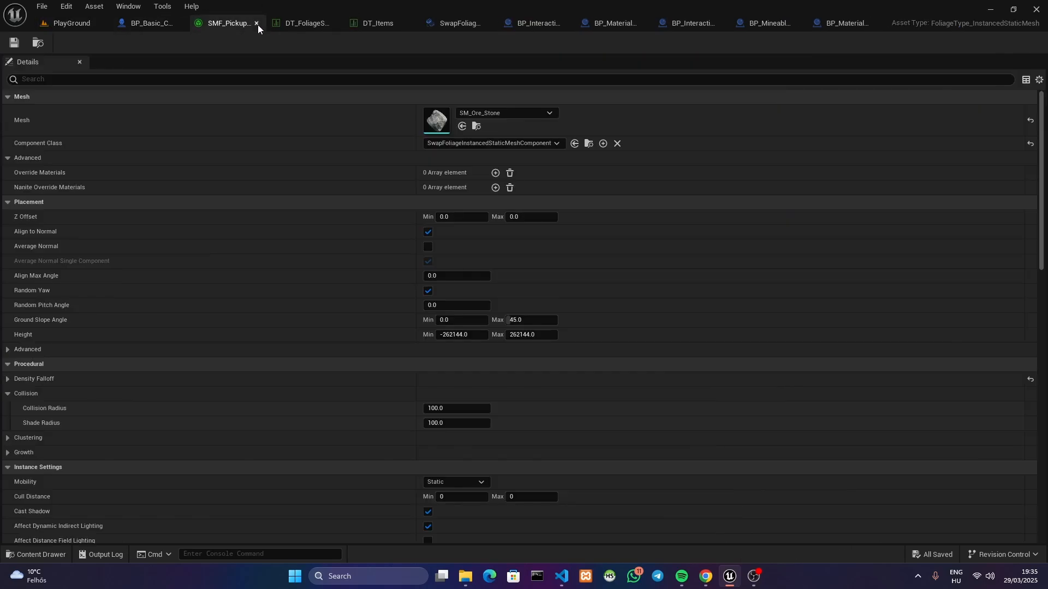
left_click(454, 143)
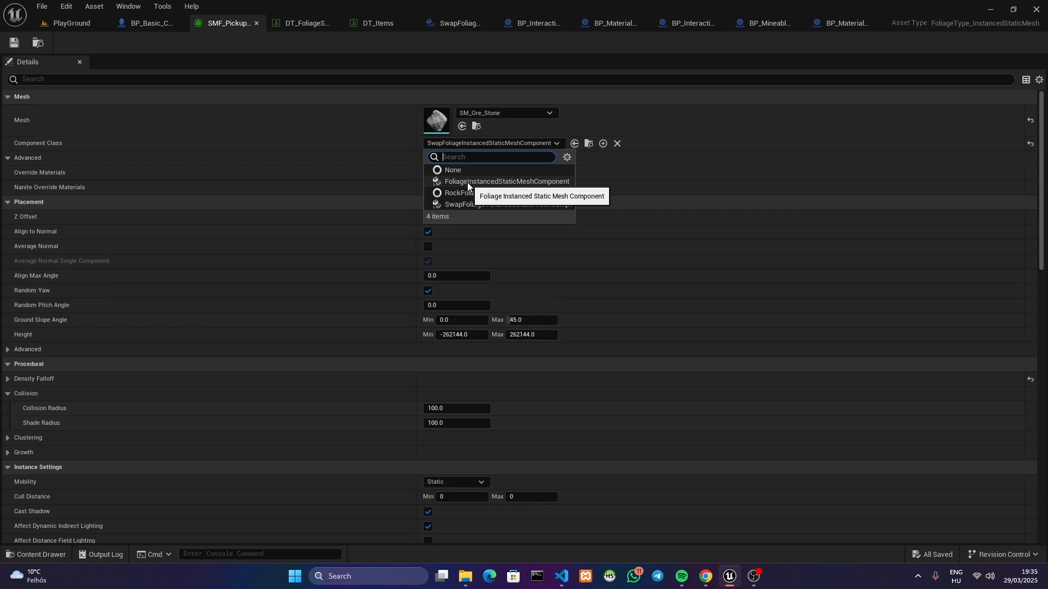
left_click(472, 148)
left_click(588, 143)
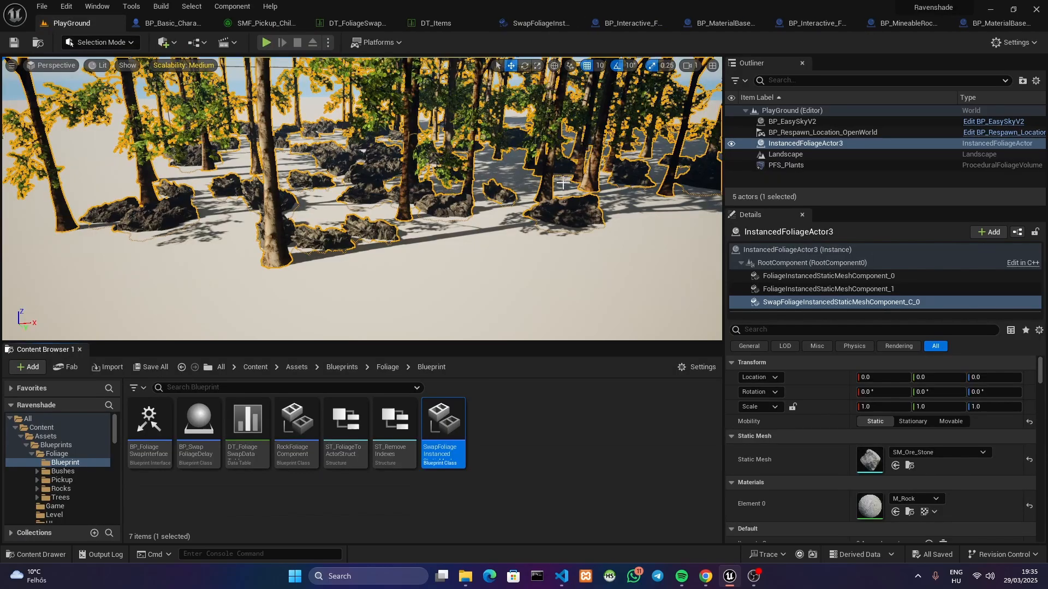
double_click(453, 434)
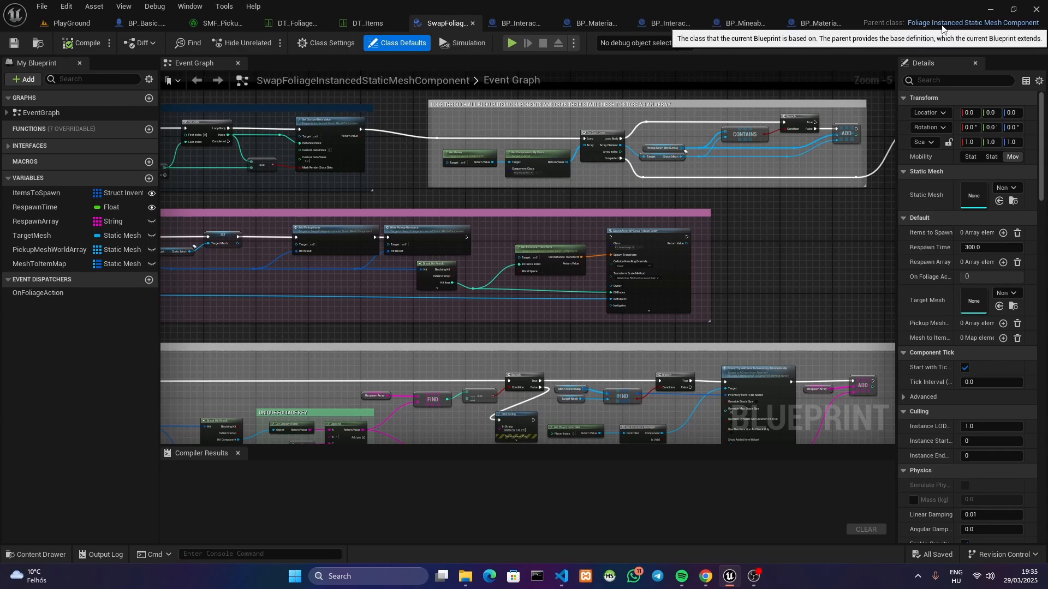
Return to the pickup foliage type and compare the default and swap component classes available for it
left_click(221, 22)
left_click(453, 141)
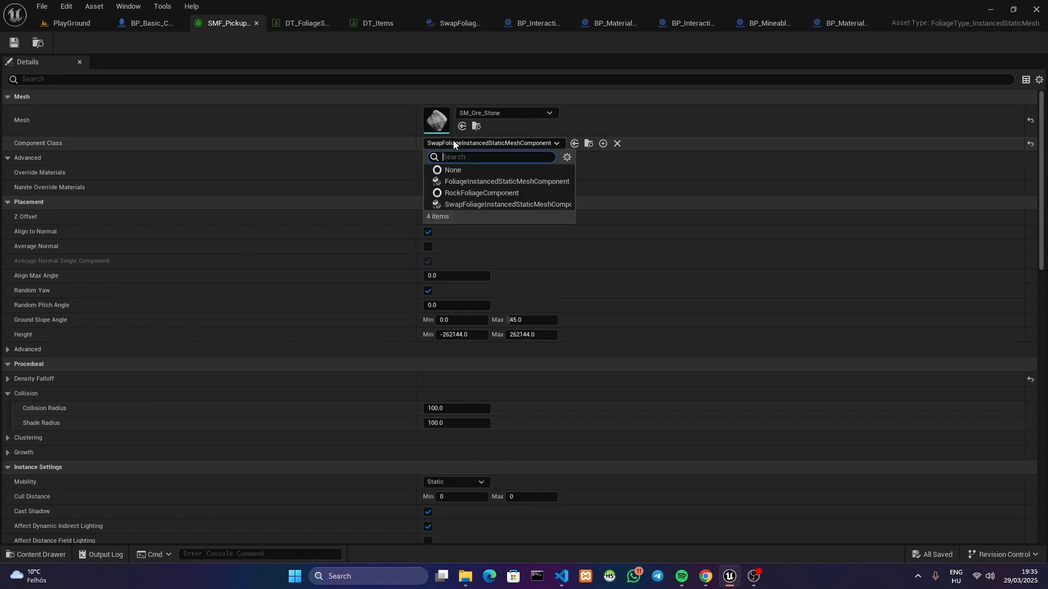
left_click(452, 181)
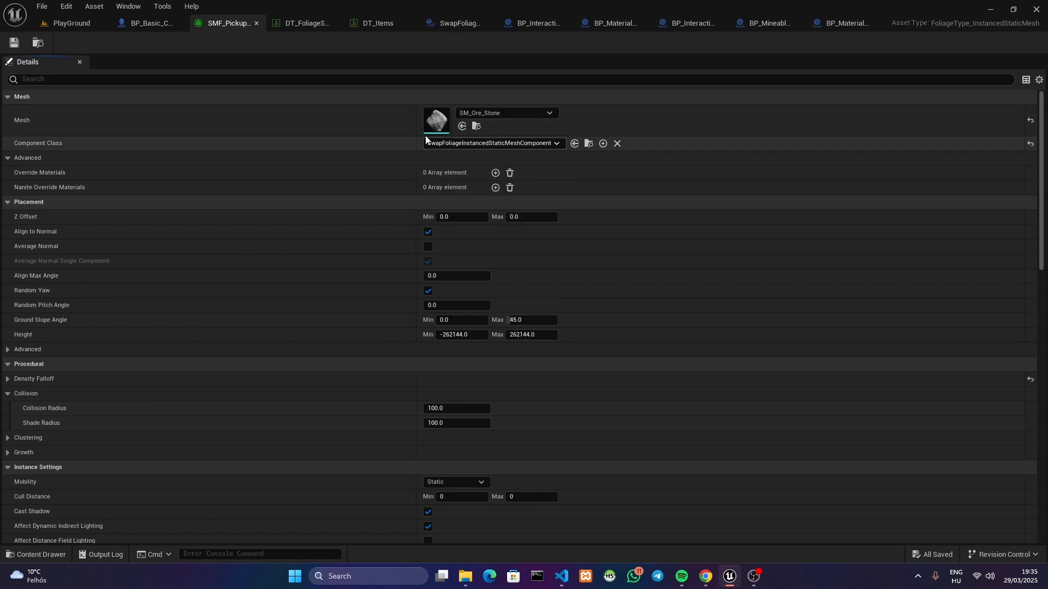
Open the SwapFoliageInstancedStaticMeshComponent blueprint's event graph and examine its Startup section
left_click(71, 23)
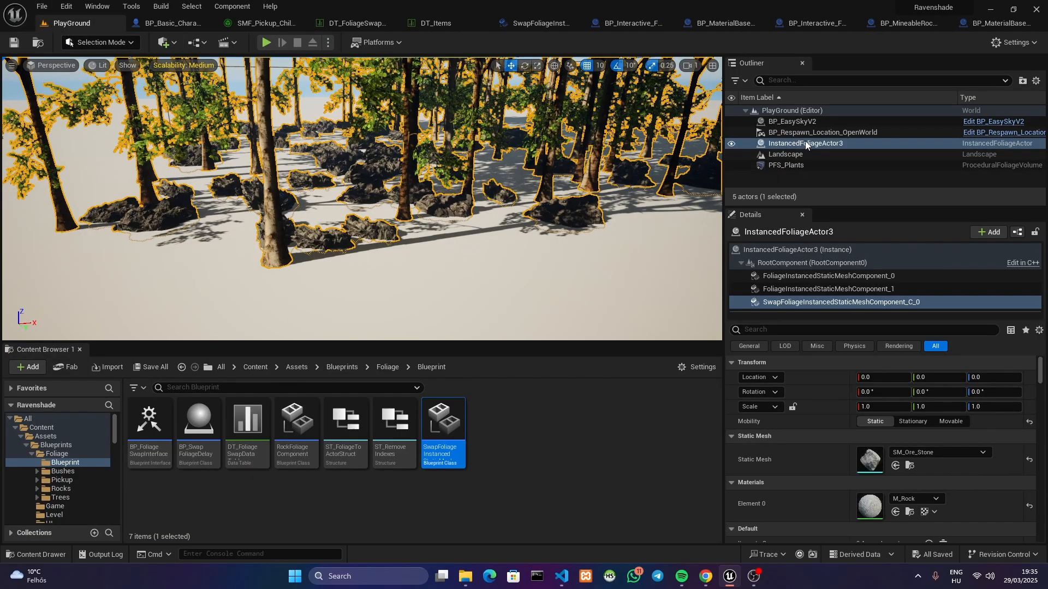
left_click(541, 22)
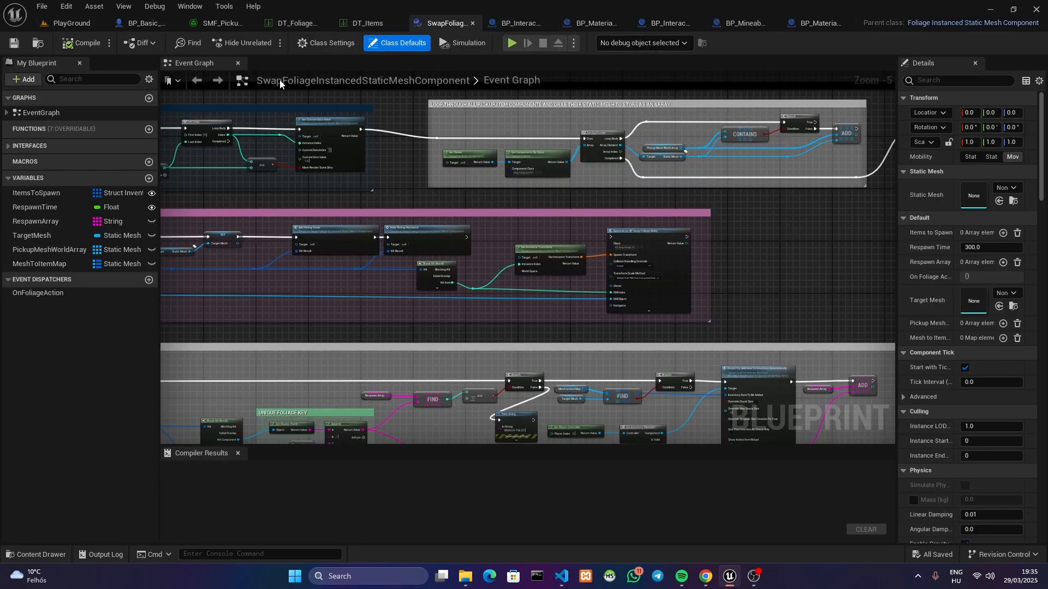
right_click_drag(277, 167, 567, 306)
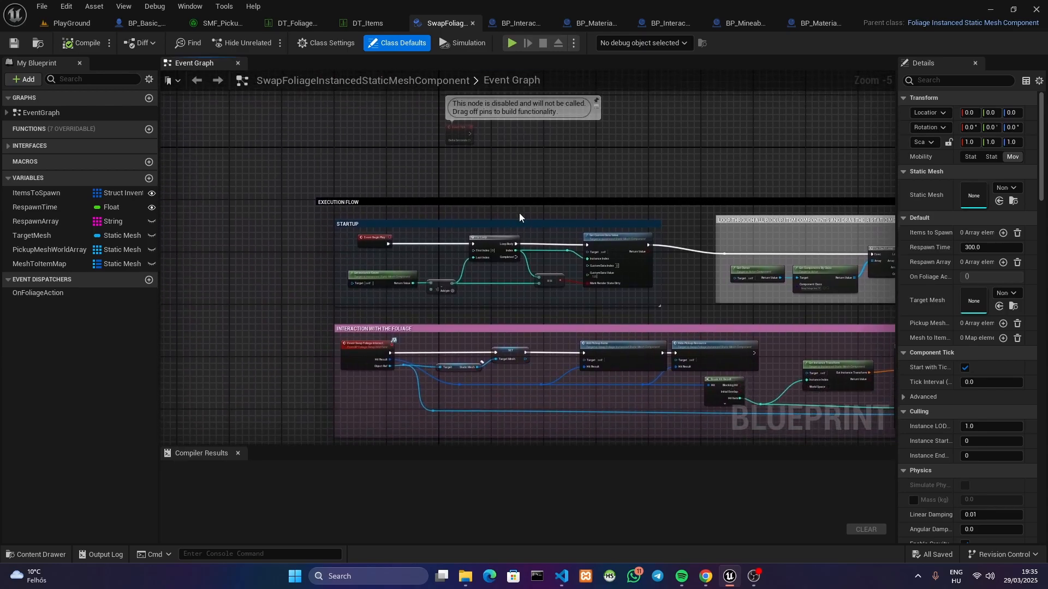
scroll(519, 213, "up", 2)
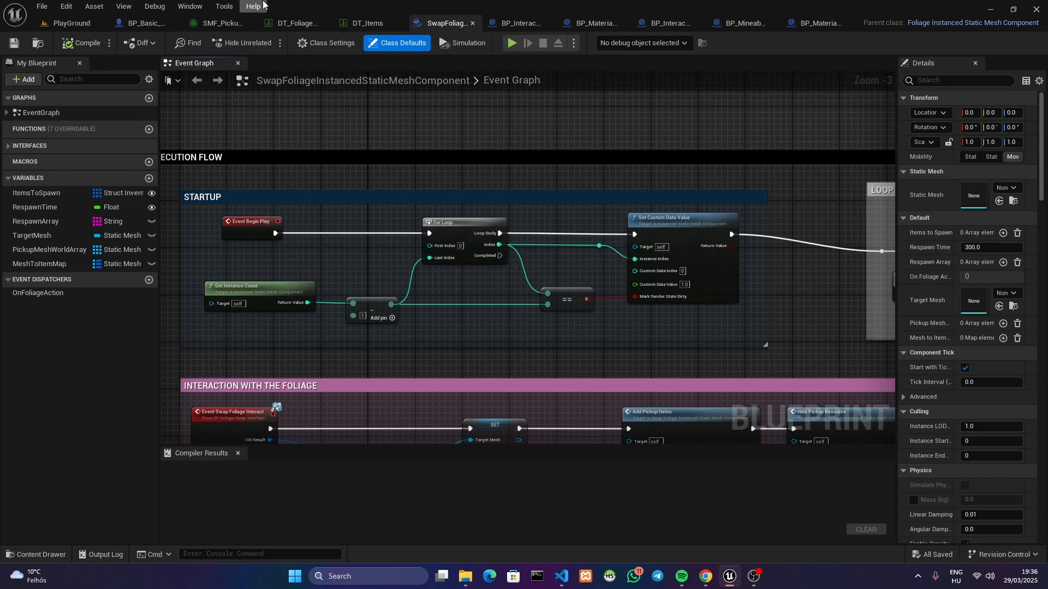
Reorder the open editors so the SwapFoliageInstancedStaticMeshComponent blueprint sits directly beside the PlayGround level
left_click_drag(435, 27, 174, 23)
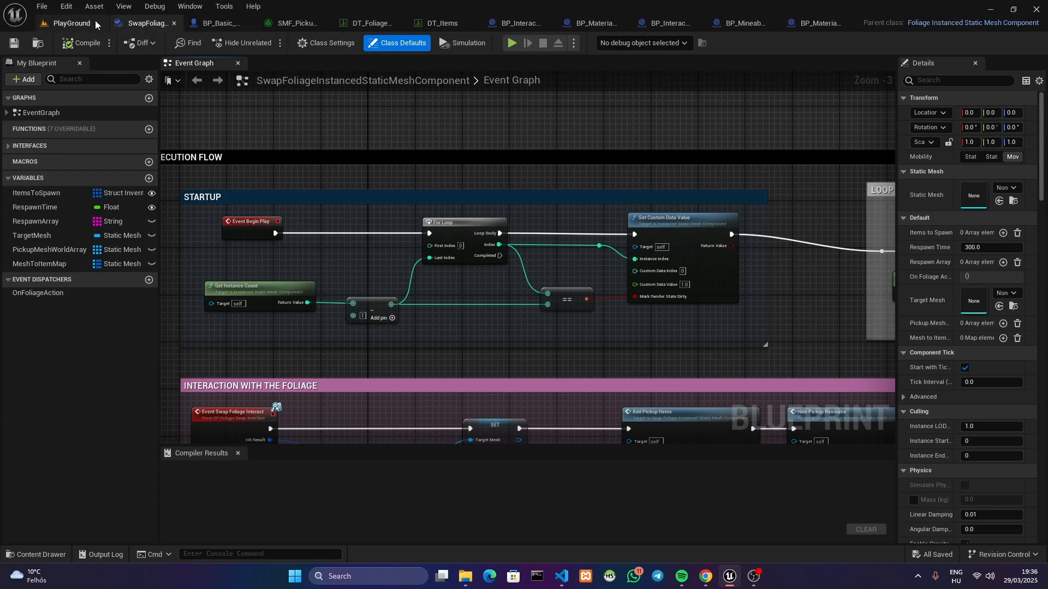
left_click(95, 21)
left_click(151, 24)
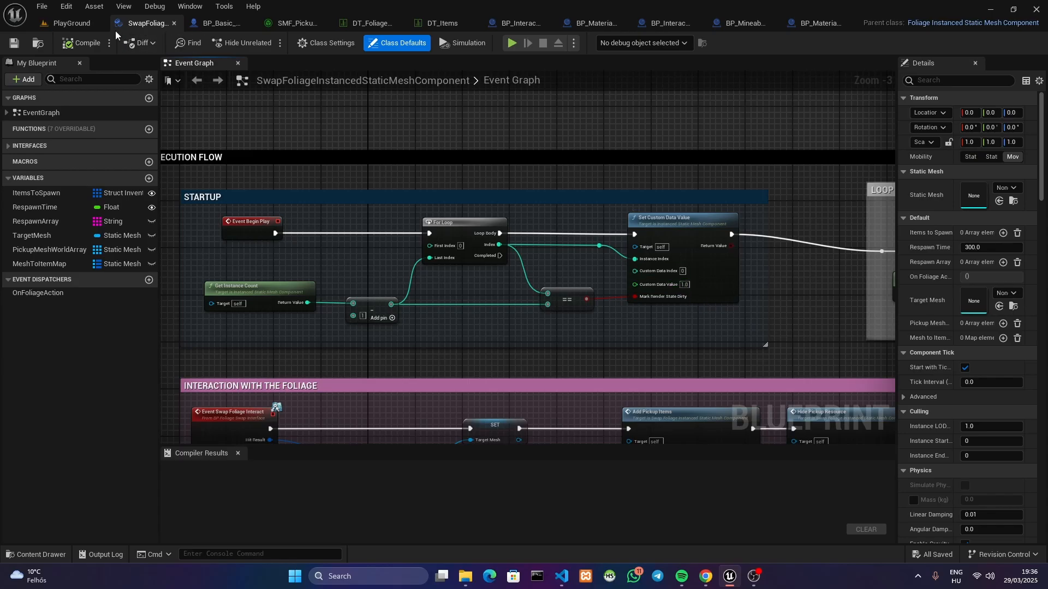
Play-test the PlayGround level: choose a respawn location, run the character to the small stones among the rocks, and stop the session
left_click(72, 23)
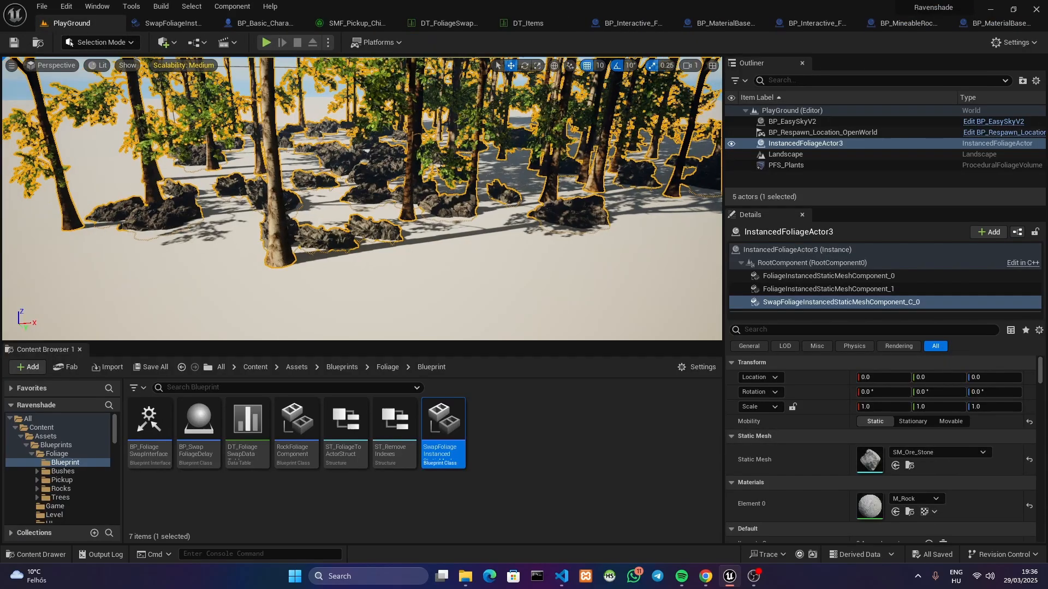
key("w")
mouse_move(361, 198)
right_mouse_down()
mouse_move(409, 219)
mouse_move(437, 205)
mouse_move(377, 210)
right_mouse_up()
key("s")
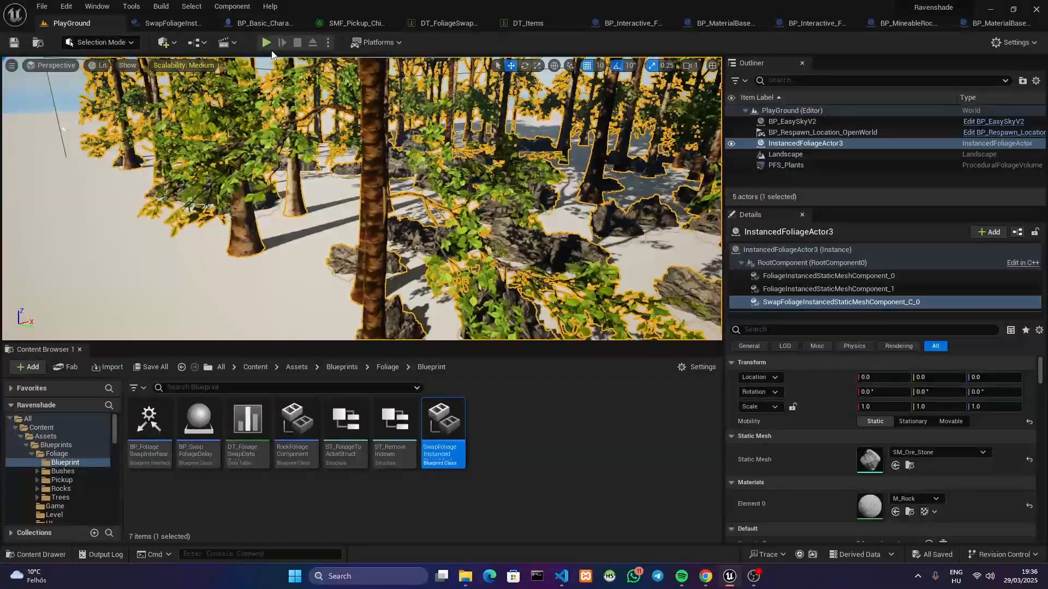
left_click(267, 44)
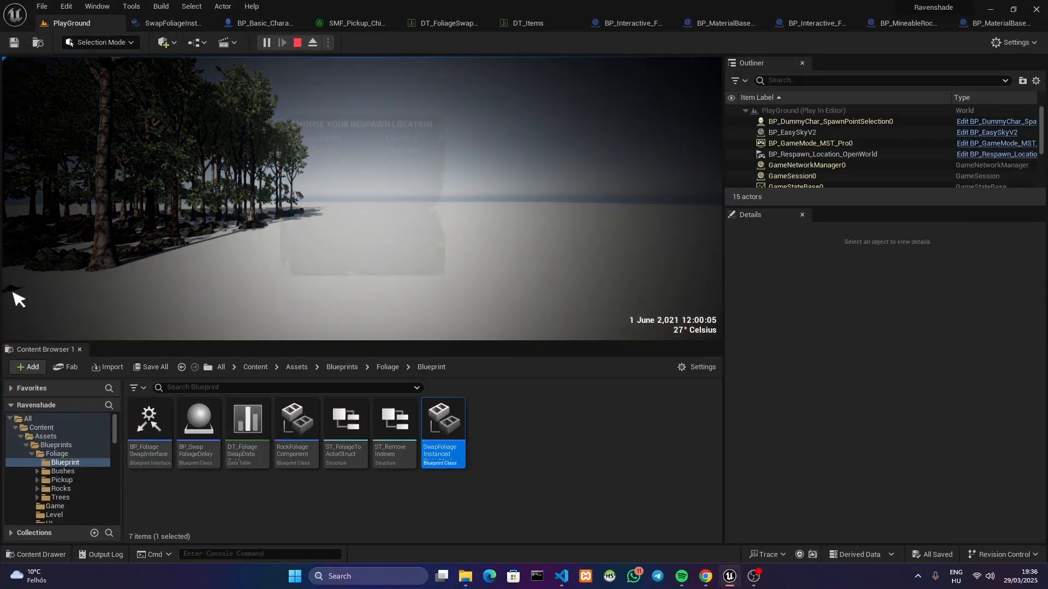
left_click(402, 162)
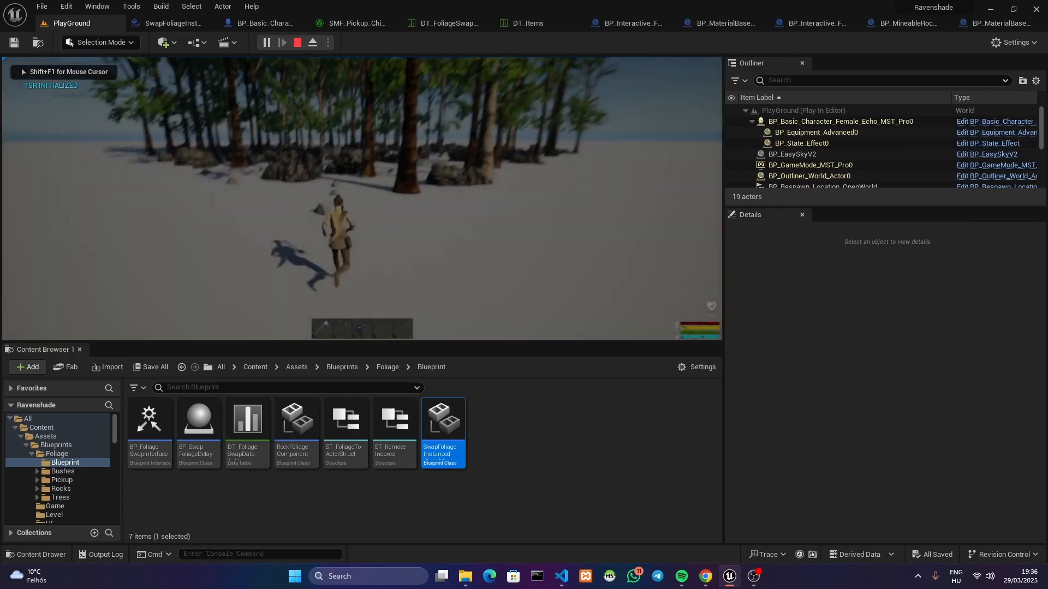
key("w")
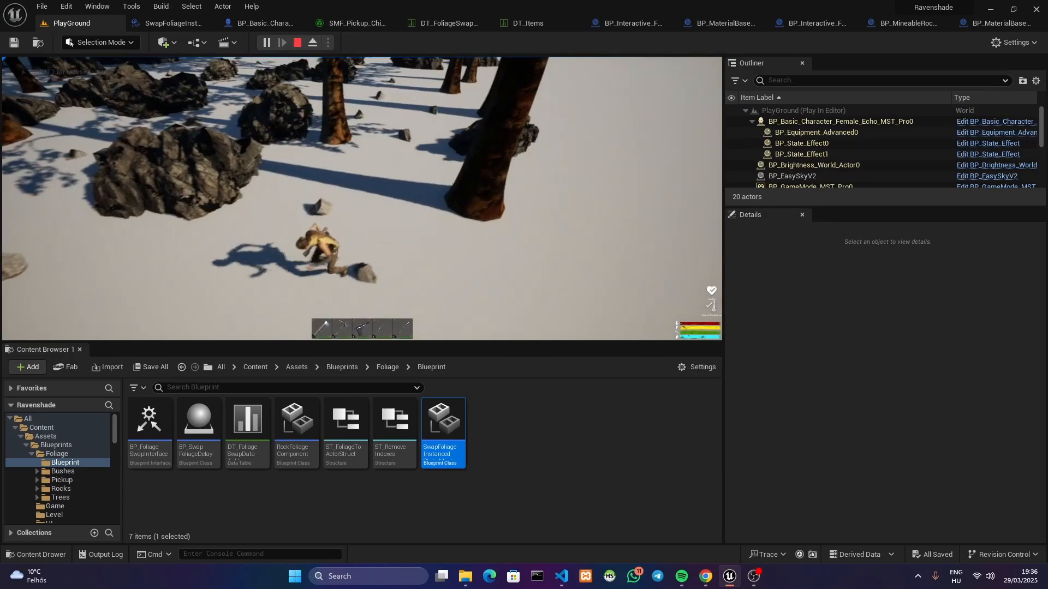
key("Escape")
scroll(443, 232, "down", 12)
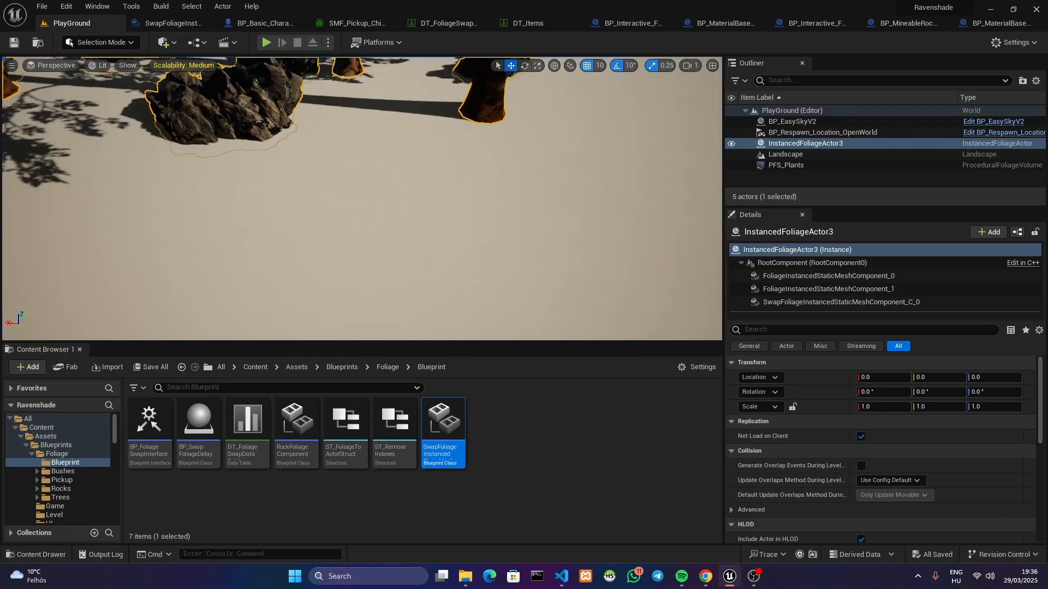
Examine the Set Custom Data Value startup logic and the Interaction With The Foliage section in the swap component blueprint
left_click(173, 23)
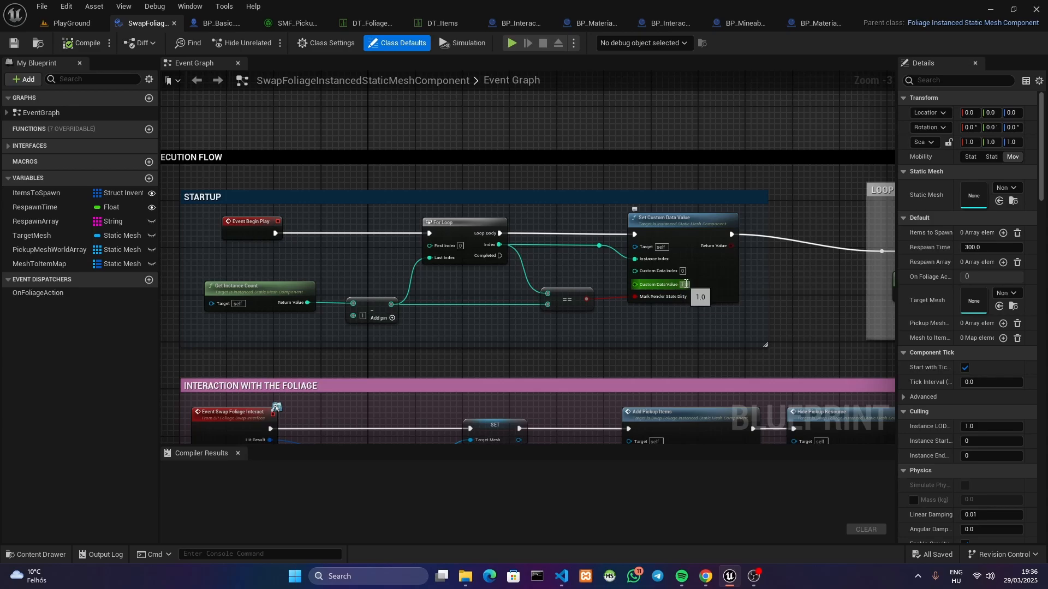
right_click_drag(727, 288, 722, 267)
scroll(722, 266, "down", 1)
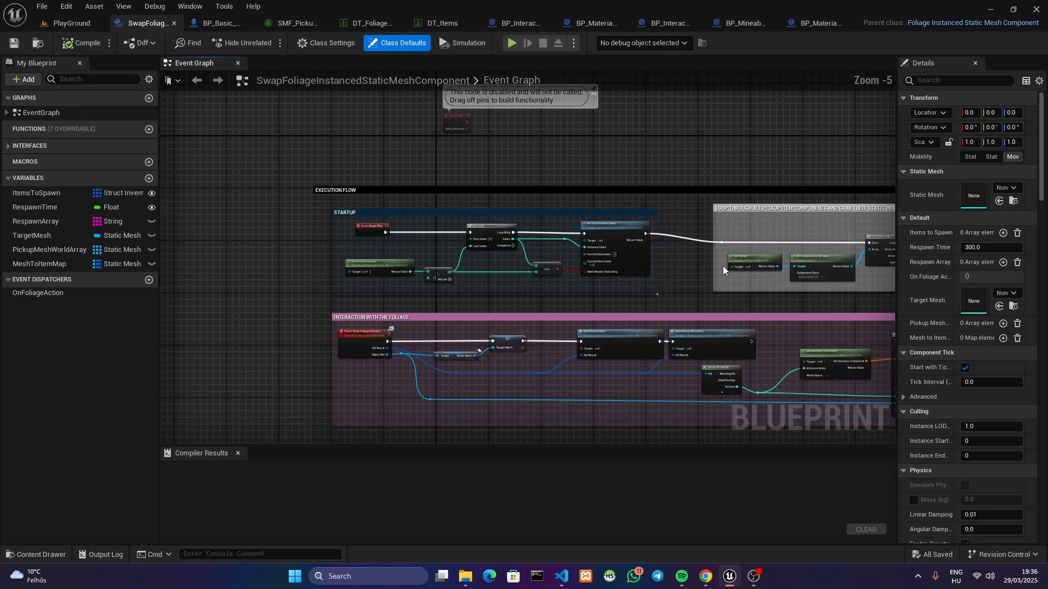
right_click_drag(438, 336, 403, 222)
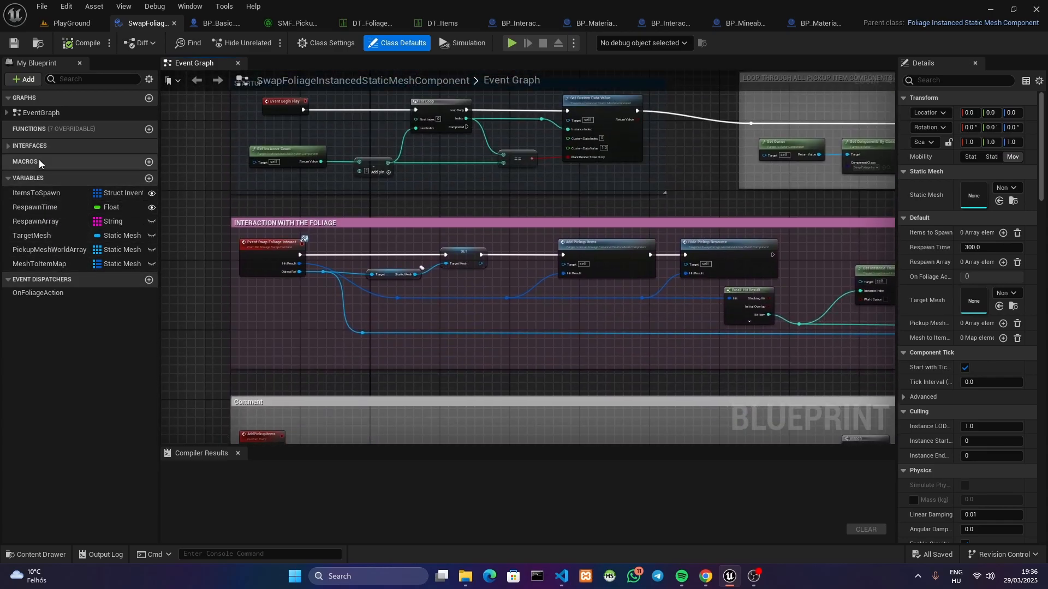
right_click_drag(549, 392, 516, 417)
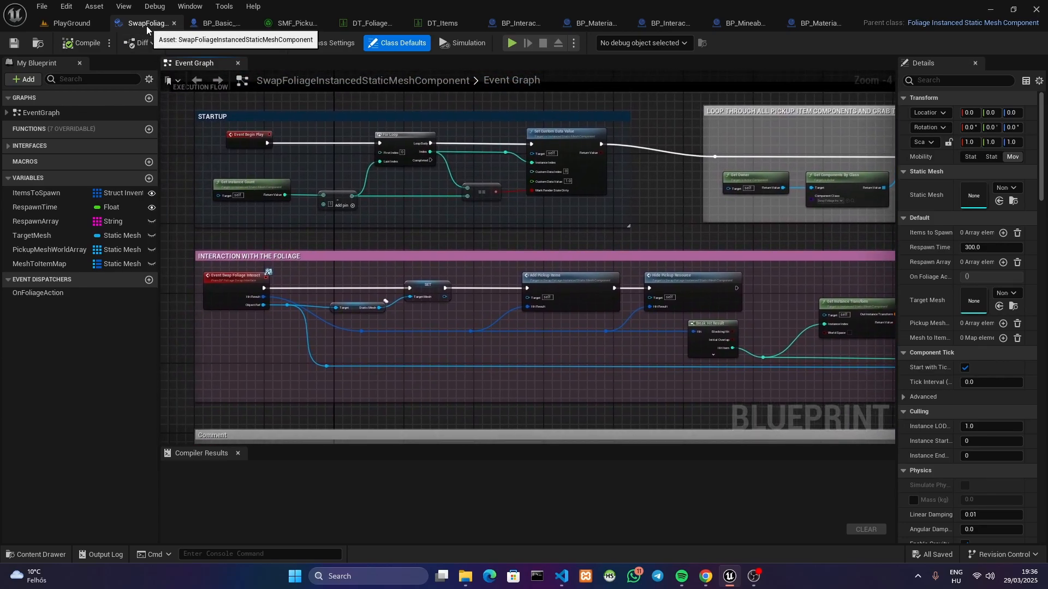
View the level's foliage, and locate the E key event and Sphere Trace By Channel logic in the female character blueprint's event graph
left_click(55, 24)
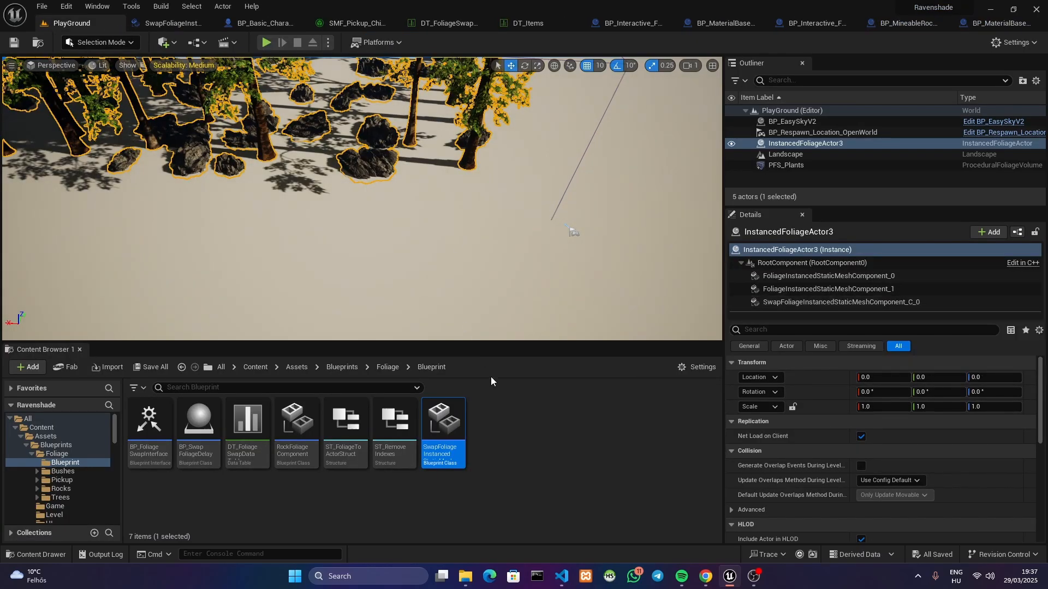
right_click_drag(403, 256, 390, 218)
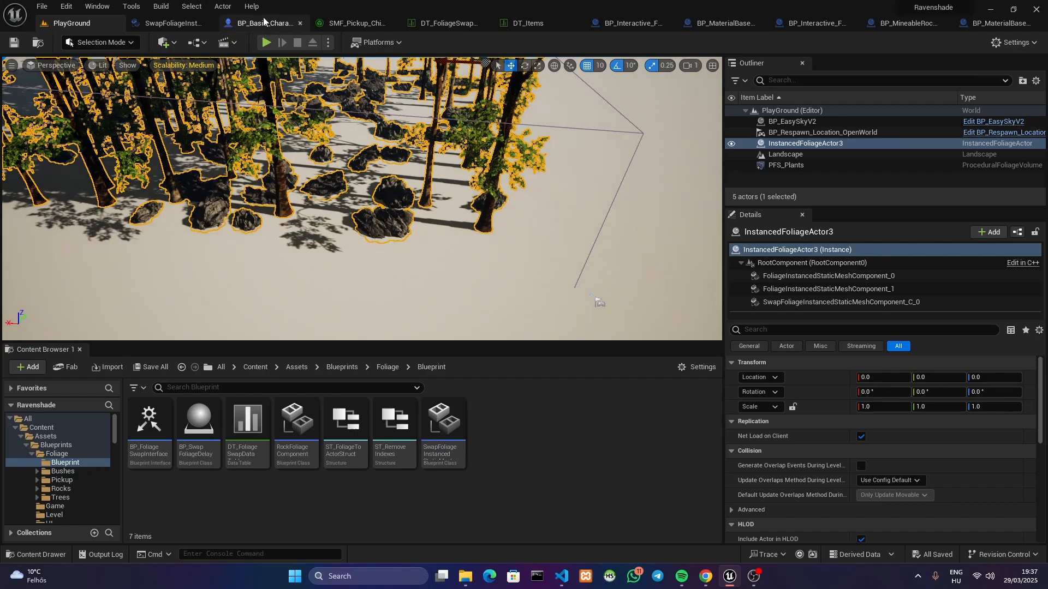
left_click(264, 21)
left_click(266, 63)
right_click_drag(424, 168, 431, 127)
scroll(430, 126, "down", 5)
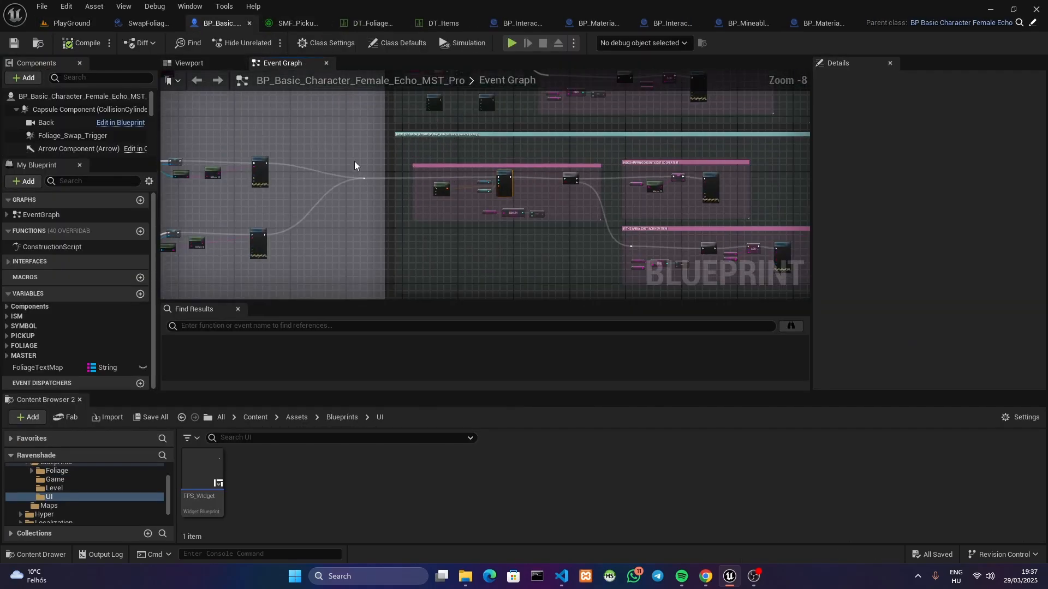
right_click_drag(298, 168, 764, 181)
right_click_drag(371, 169, 753, 175)
mouse_move(316, 201)
right_mouse_down()
mouse_move(646, 123)
mouse_move(525, 213)
right_mouse_up()
scroll(549, 195, "up", 5)
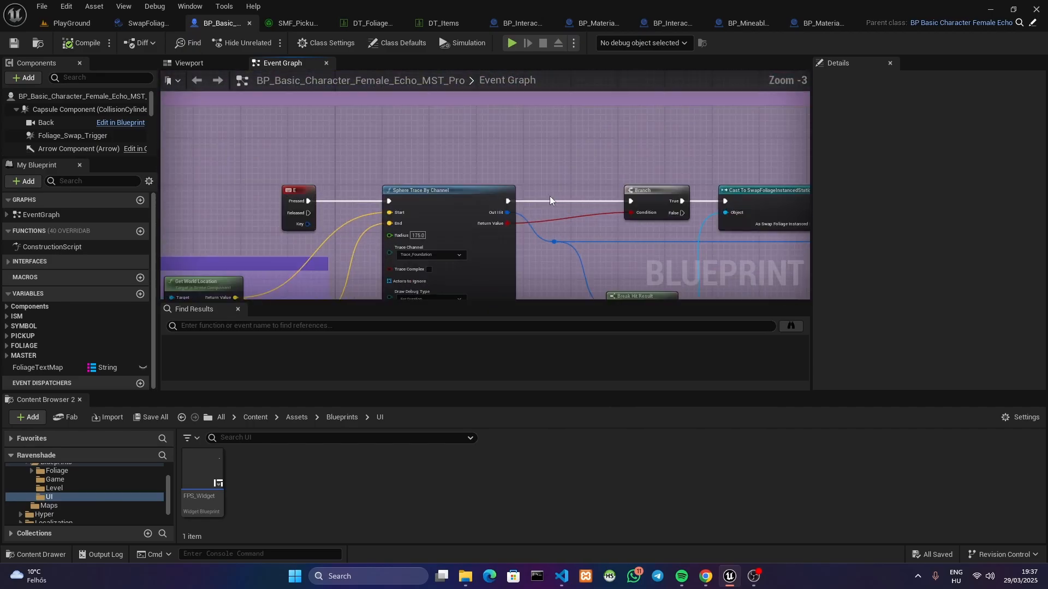
right_click_drag(196, 167, 335, 129)
Revisit the foliage in the PlayGround level and the swap component blueprint's interaction graph
left_click(79, 24)
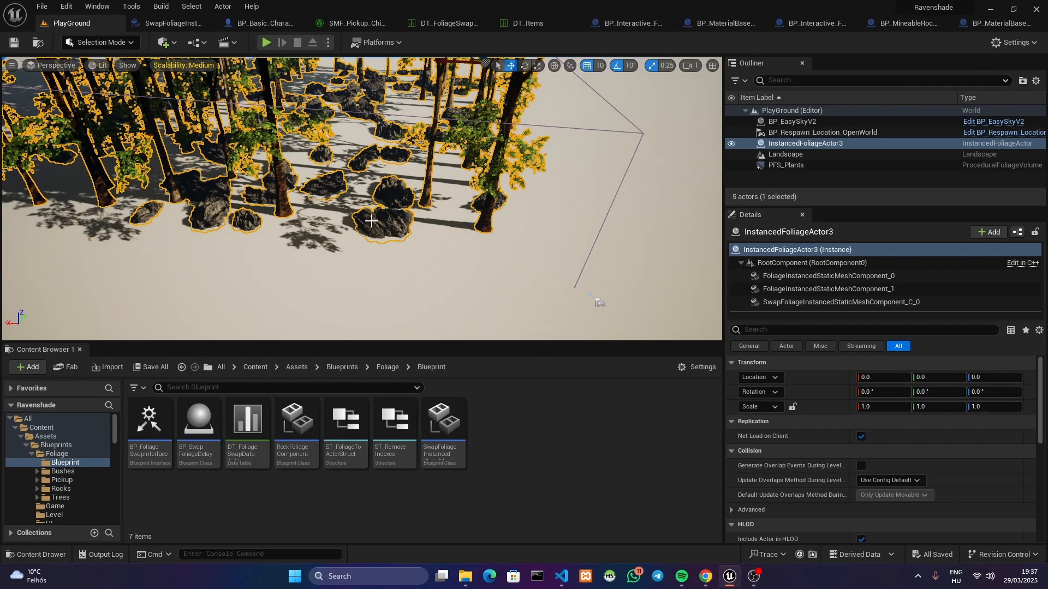
left_click(187, 24)
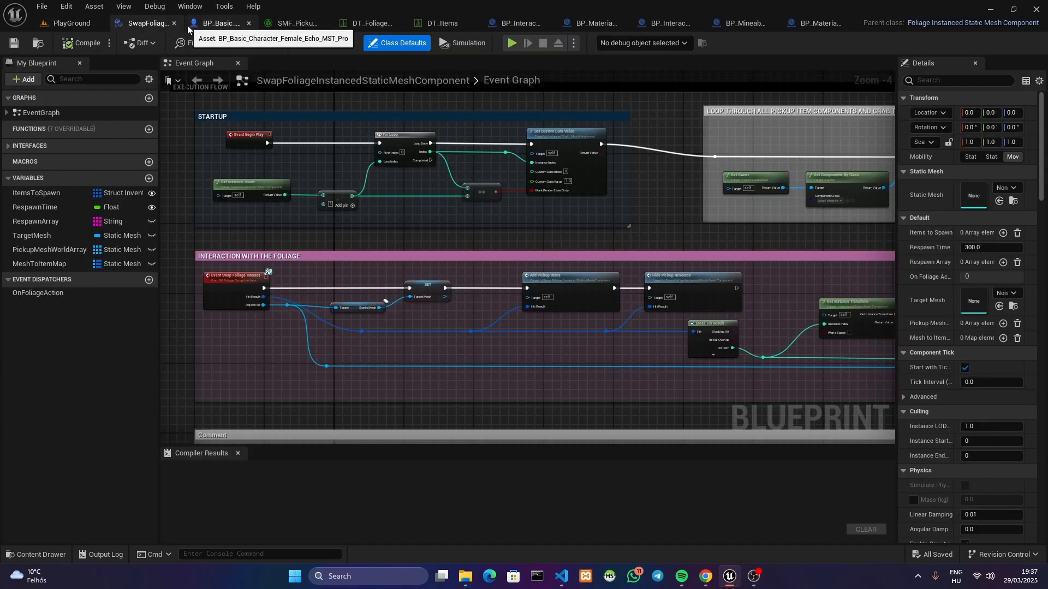
left_click(62, 23)
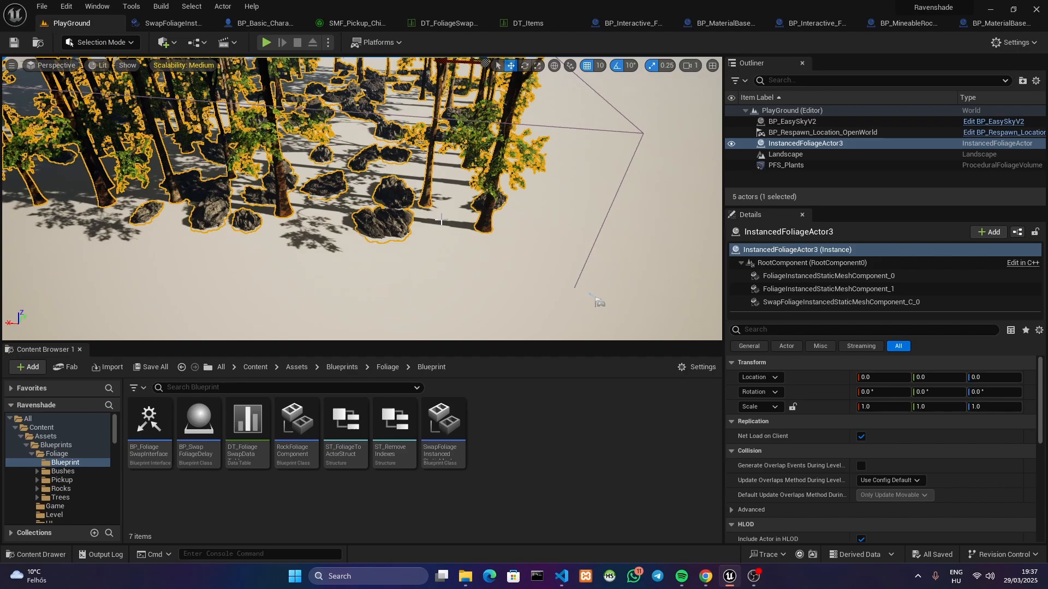
Trace the character's E key logic from the sphere trace through the swap component cast and pickup variable setters to Swap Foliage Interact
left_click(248, 25)
right_click_drag(463, 163, 435, 165)
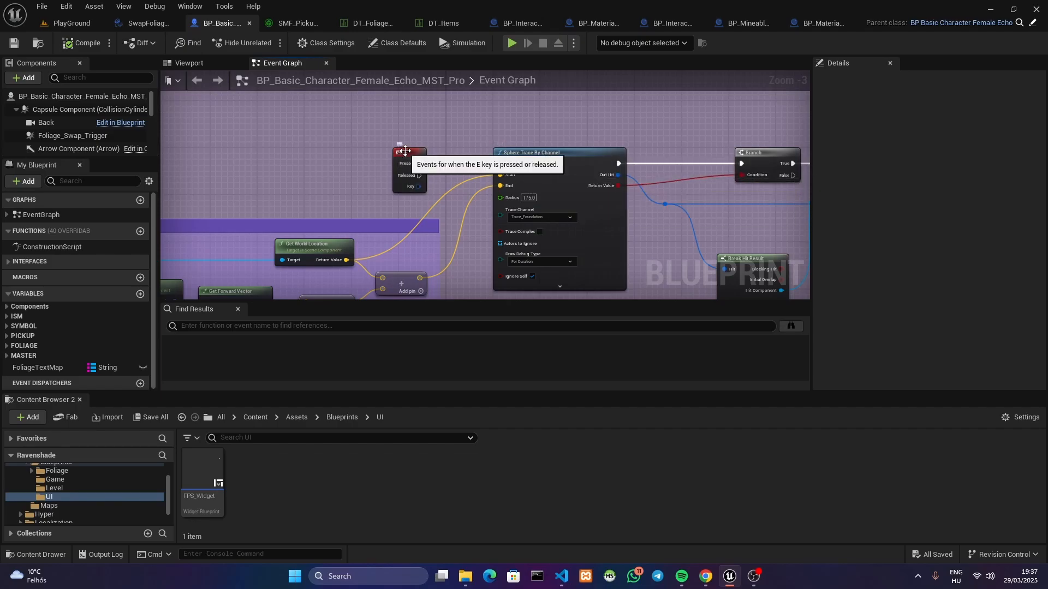
right_click_drag(631, 195, 330, 171)
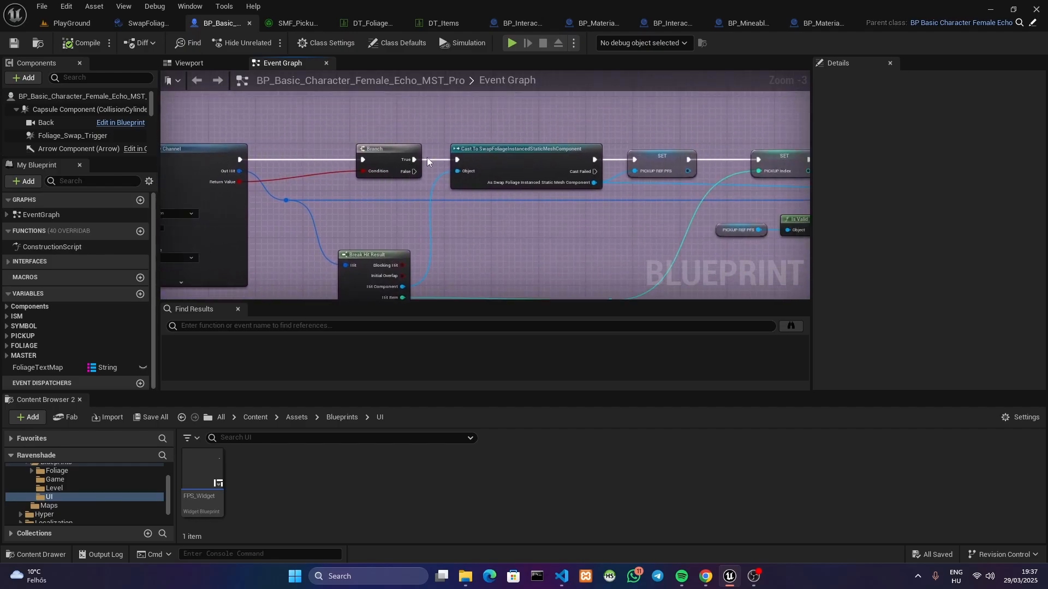
right_click_drag(480, 149, 444, 217)
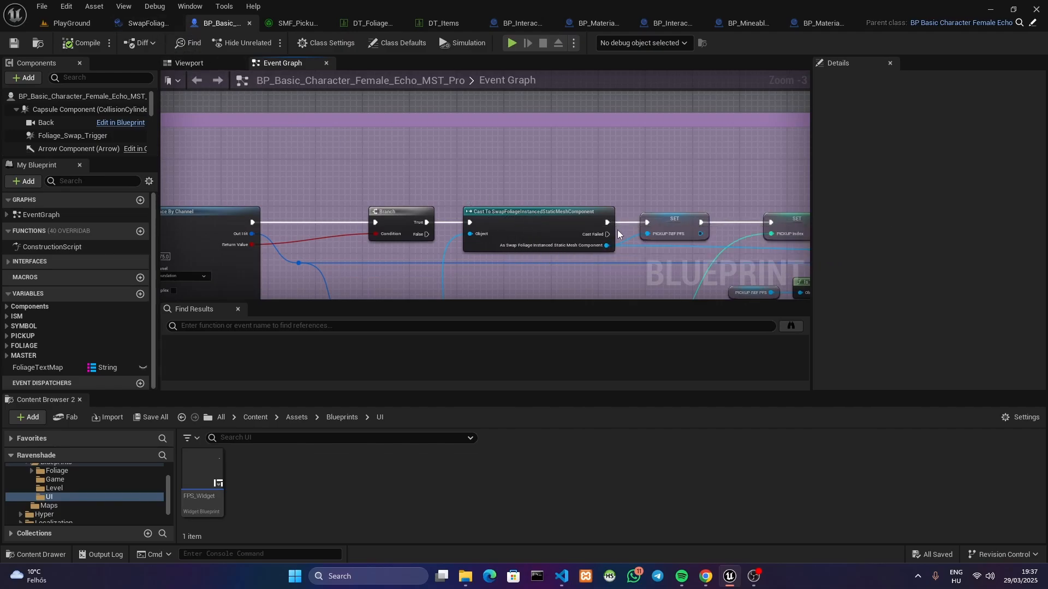
right_click_drag(590, 236, 381, 196)
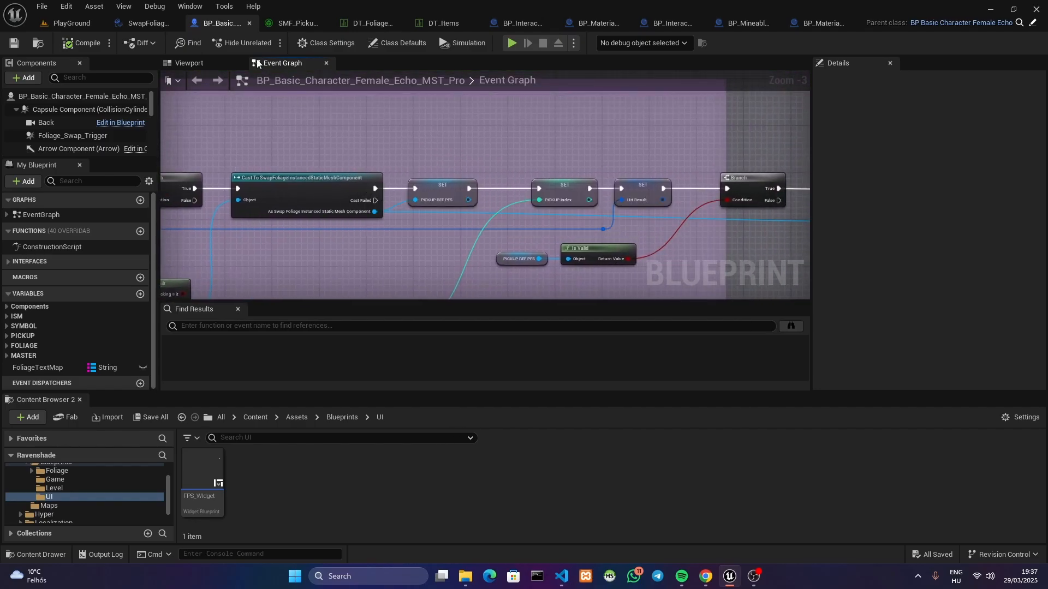
right_click_drag(543, 220, 508, 225)
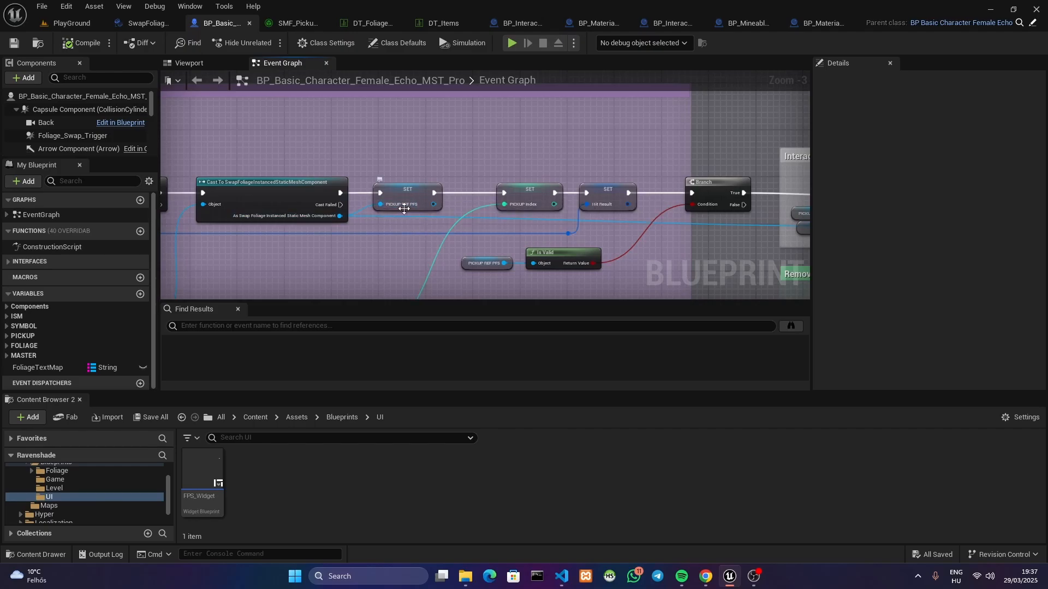
right_click_drag(406, 209, 261, 194)
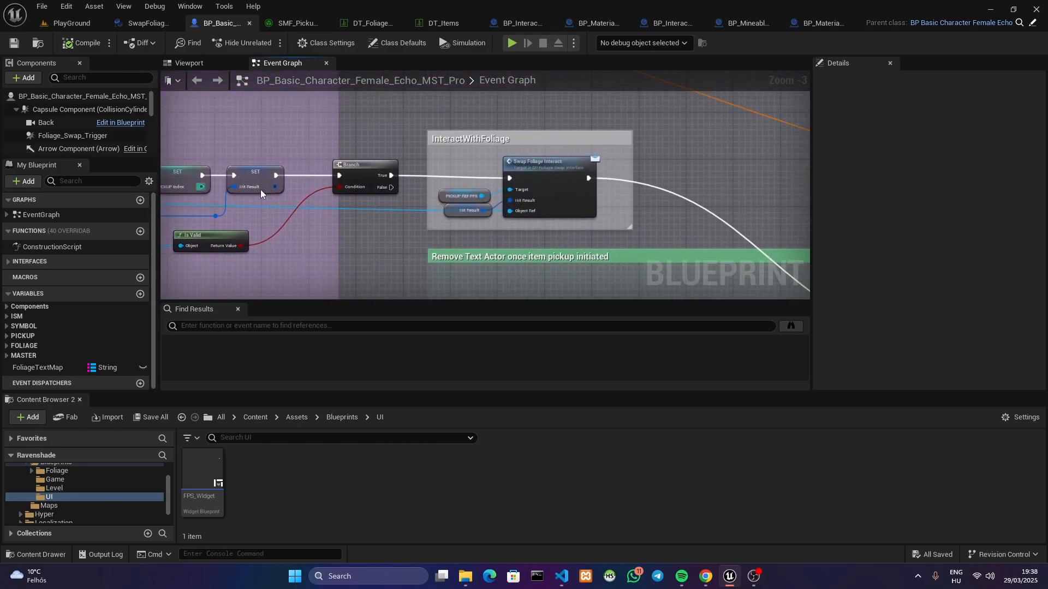
Open the Swap Foliage Interact function in BP_FoliageSwapInterface, review the interface's functions, and return to the character's event graph
double_click(548, 175)
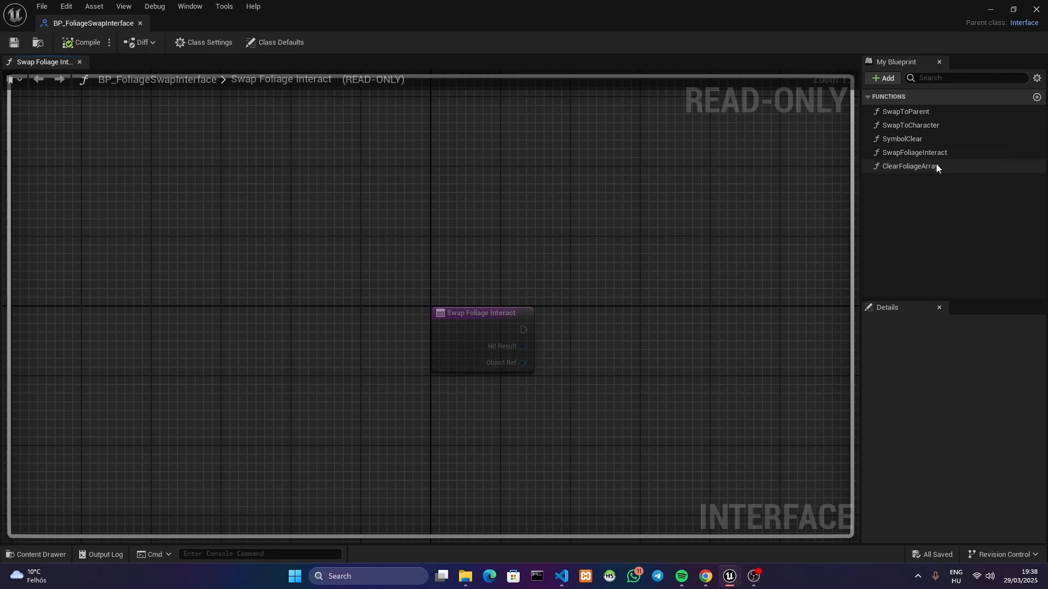
left_click(138, 25)
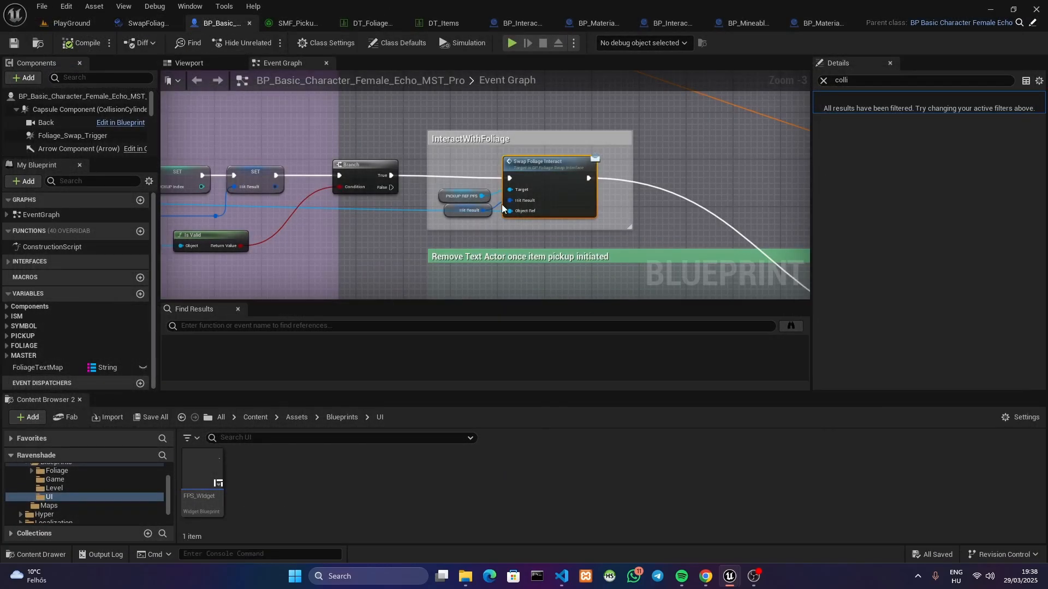
right_click_drag(502, 208, 429, 187)
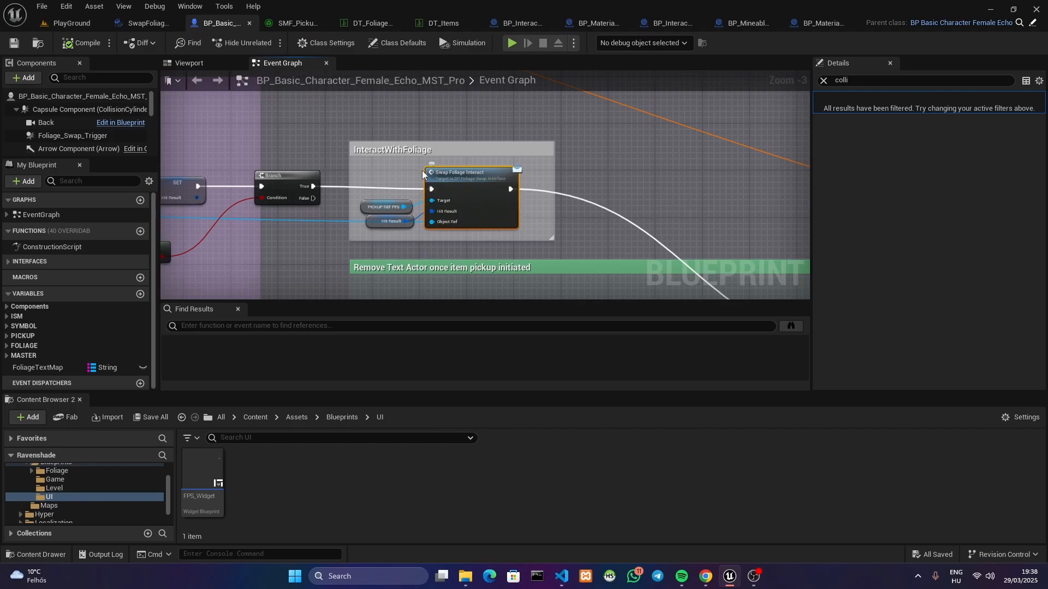
Re-examine the Sphere Trace By Channel settings and the hit component's cast to SwapFoliageInstancedStaticMeshComponent in the character's event graph
right_click_drag(298, 168, 806, 165)
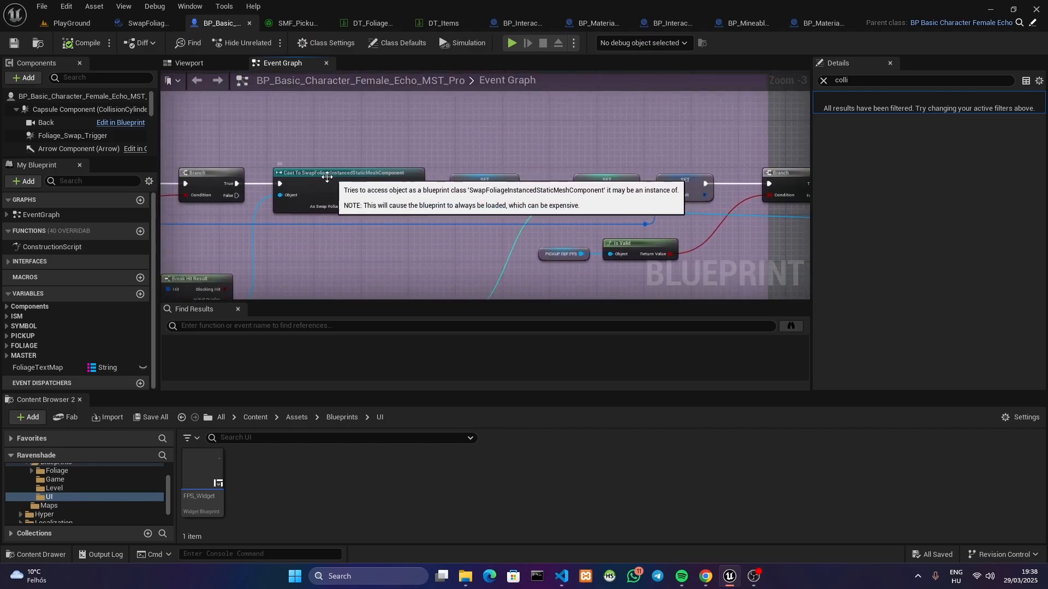
right_click_drag(312, 179, 604, 146)
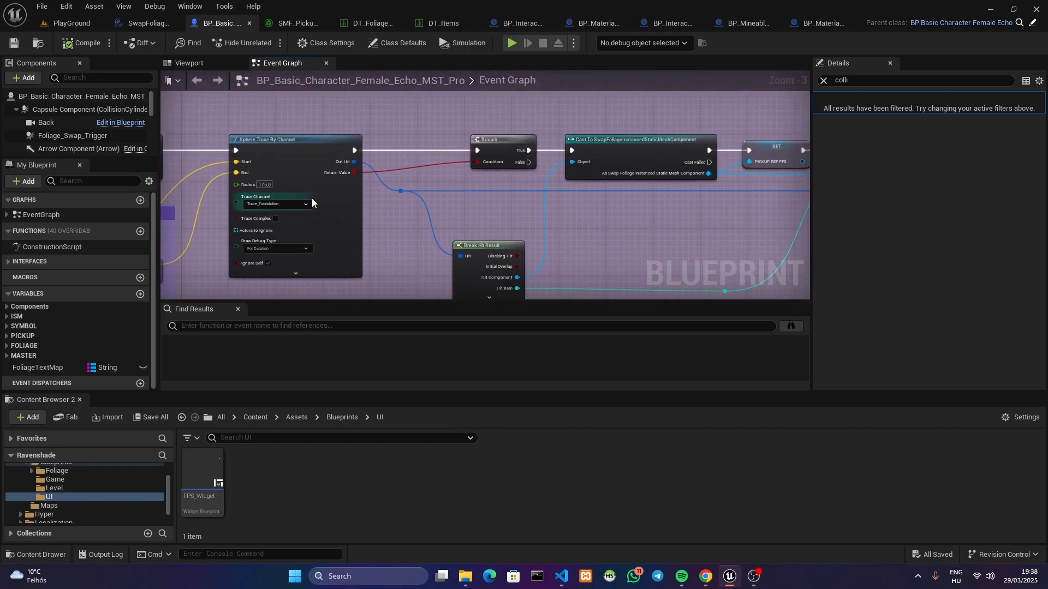
right_click_drag(745, 184, 555, 201)
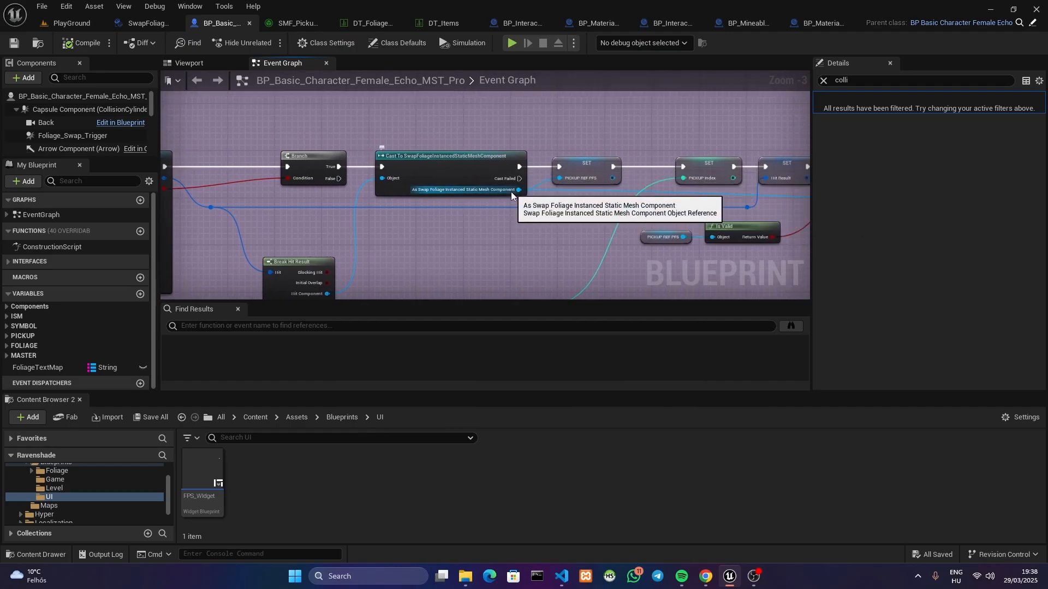
Follow the character's pickup logic from the swap component cast through the pickup setters and validity branch to the Swap Foliage Interact call
right_click_drag(578, 183, 558, 139)
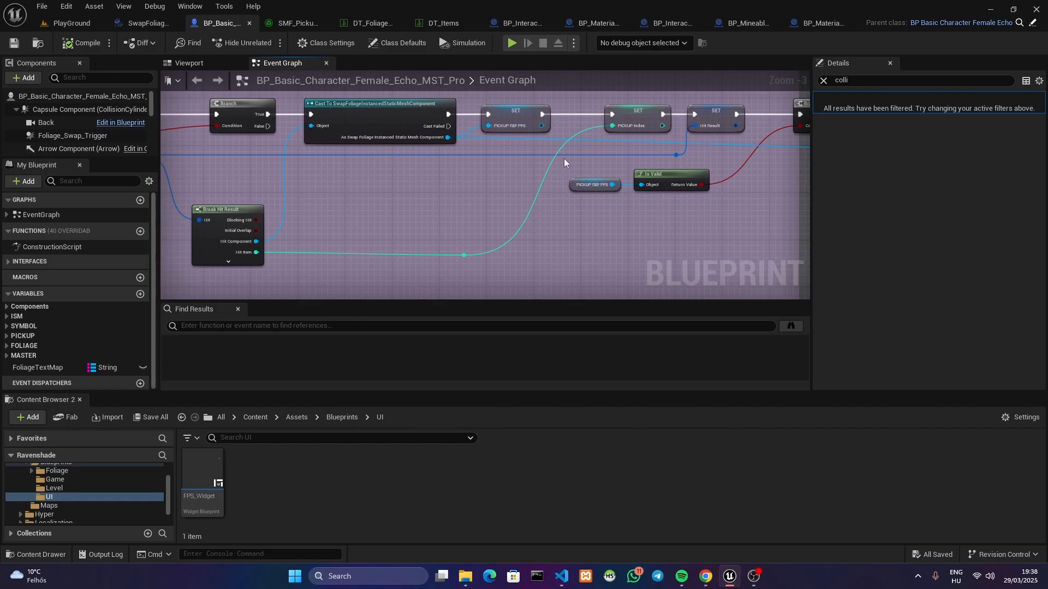
right_click_drag(595, 130, 327, 198)
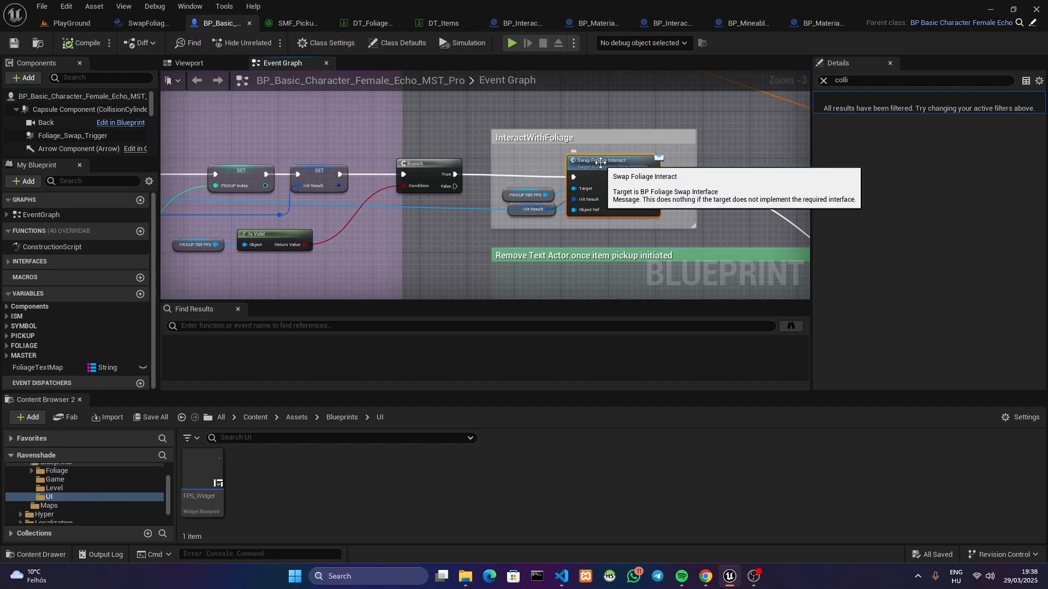
right_click_drag(618, 172, 585, 152)
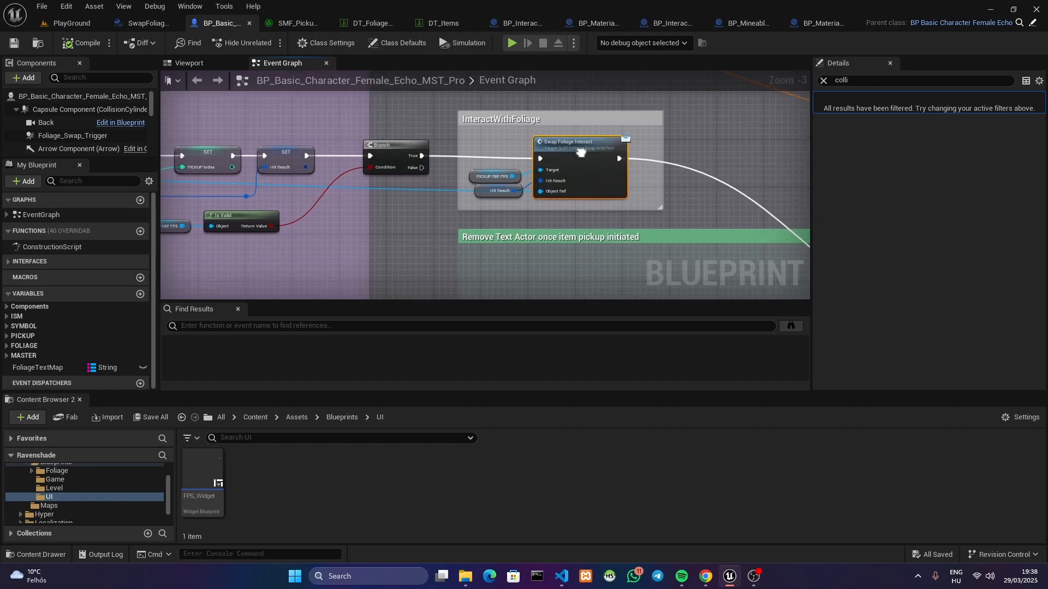
Compare Event Swap Foliage Interact in SwapFoliageInstancedStaticMeshComponent with the character's call and its Hit Result and Object Ref inputs
left_click(124, 22)
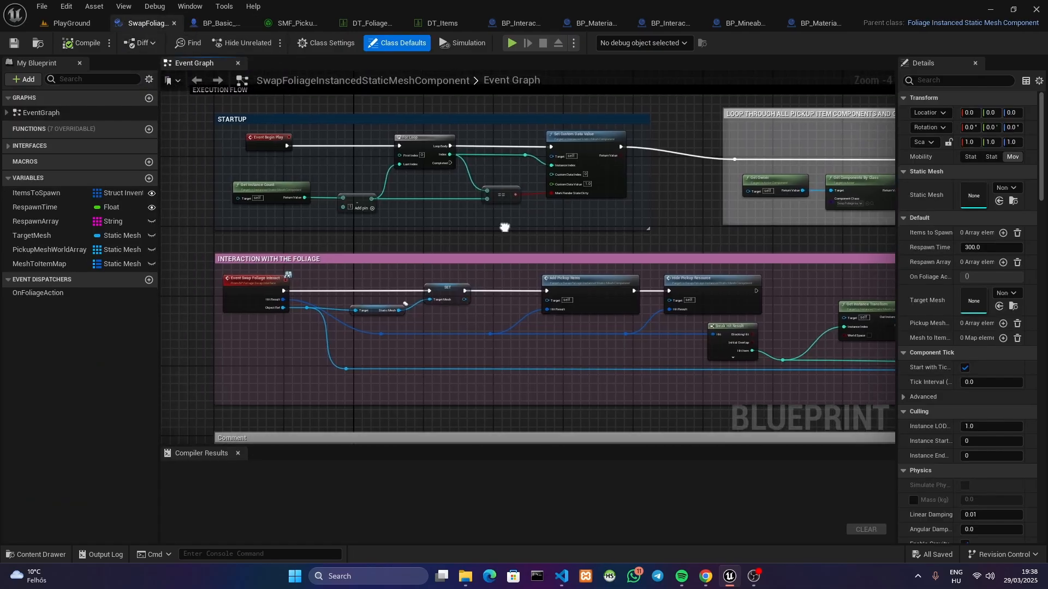
right_click_drag(229, 283, 382, 236)
scroll(381, 234, "up", 2)
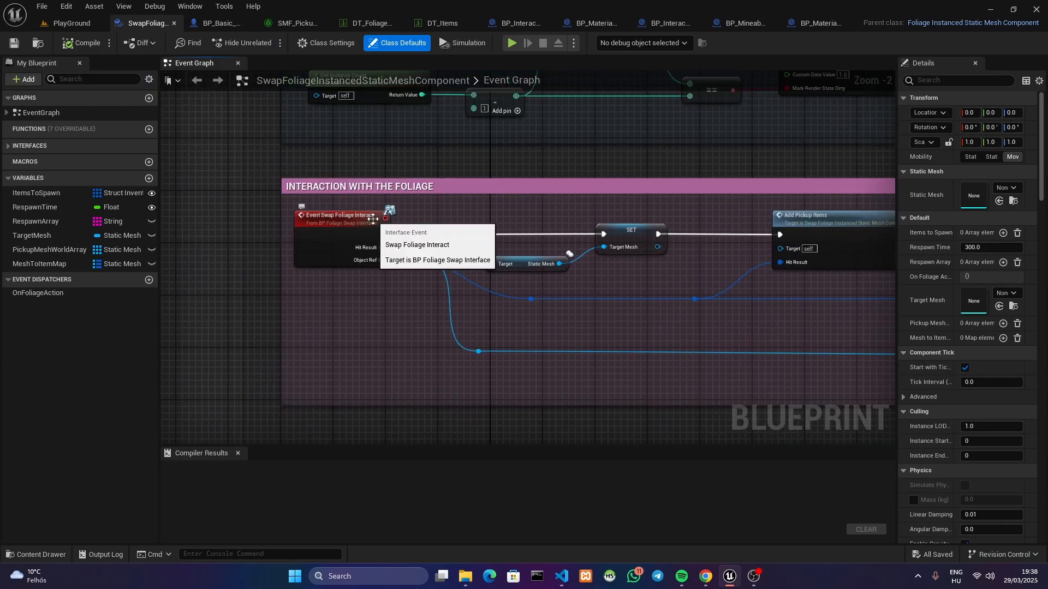
left_click(221, 22)
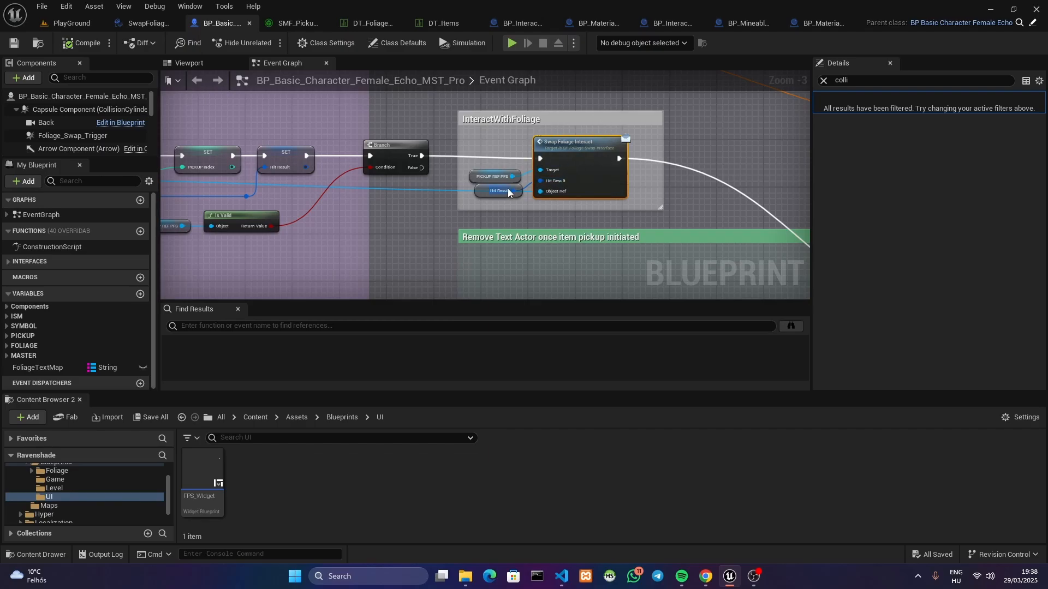
left_click(146, 25)
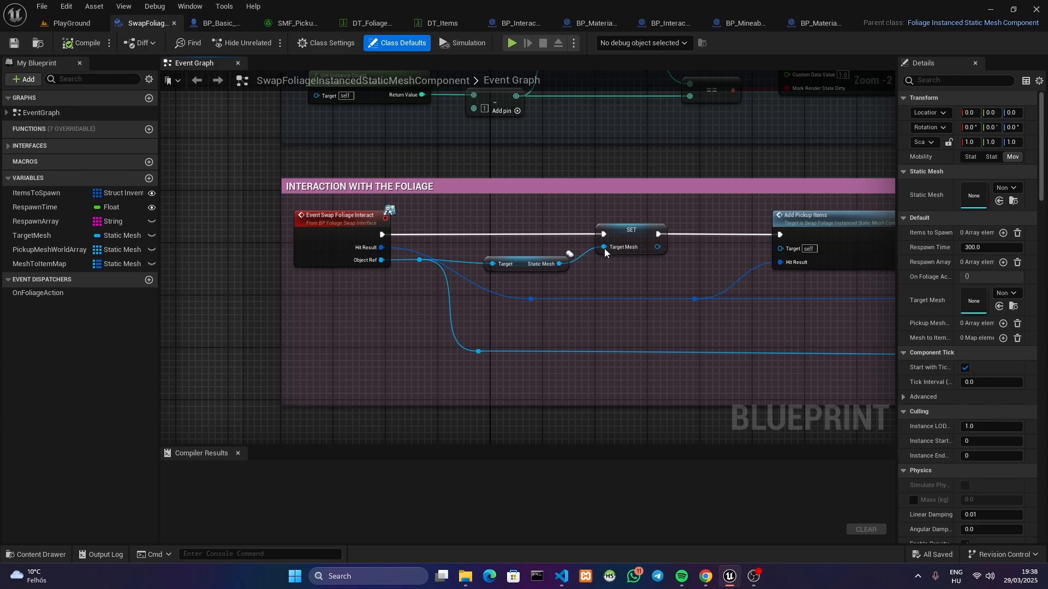
Follow the foliage interaction chain to Add Pickup Items and inspect that event's mesh-to-item lookup and inventory logic
right_click_drag(604, 253, 358, 265)
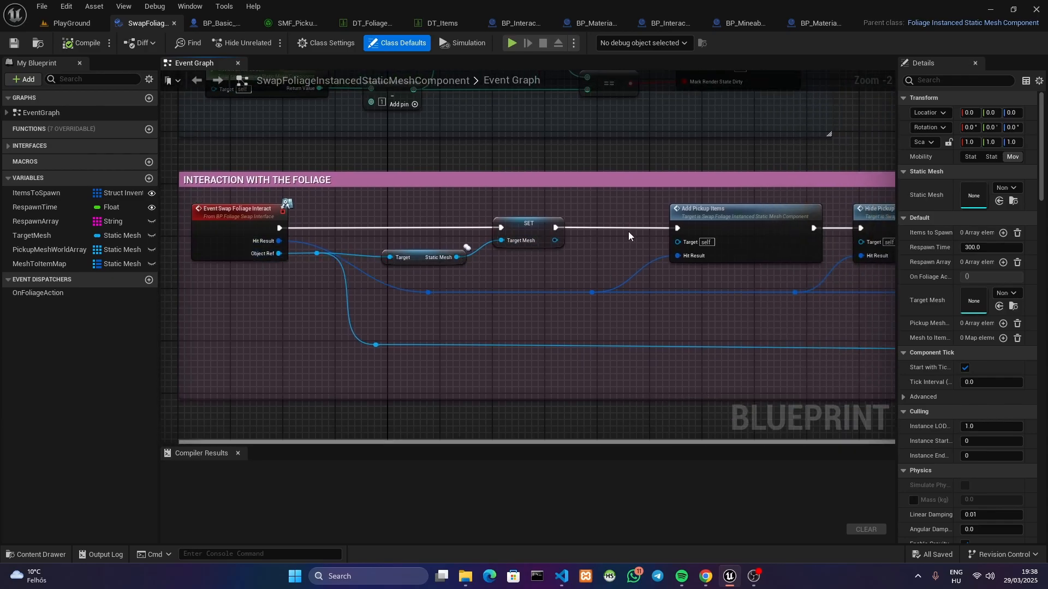
right_click_drag(630, 237, 599, 232)
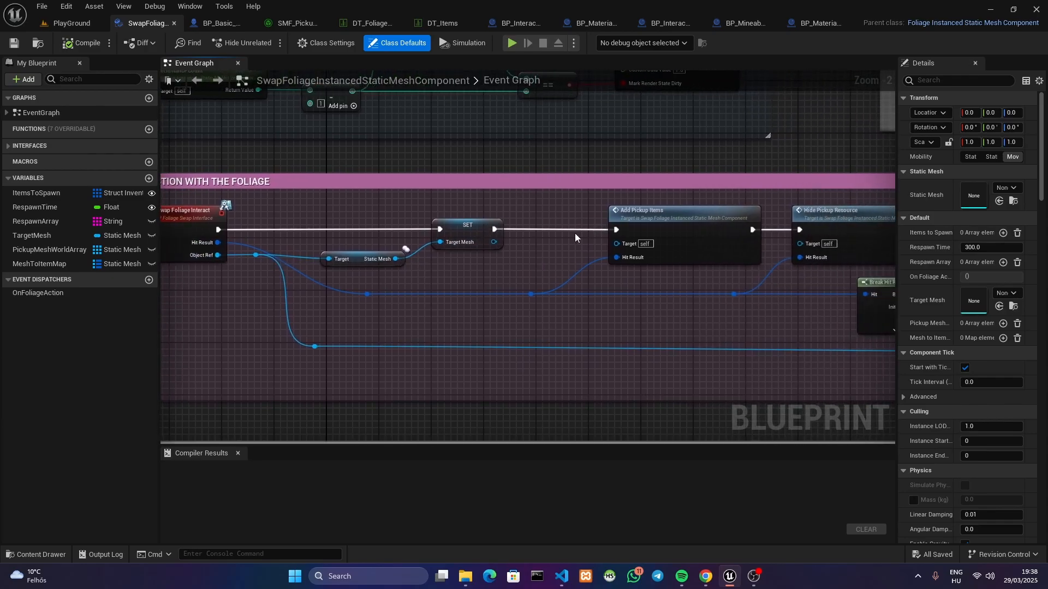
double_click(672, 220)
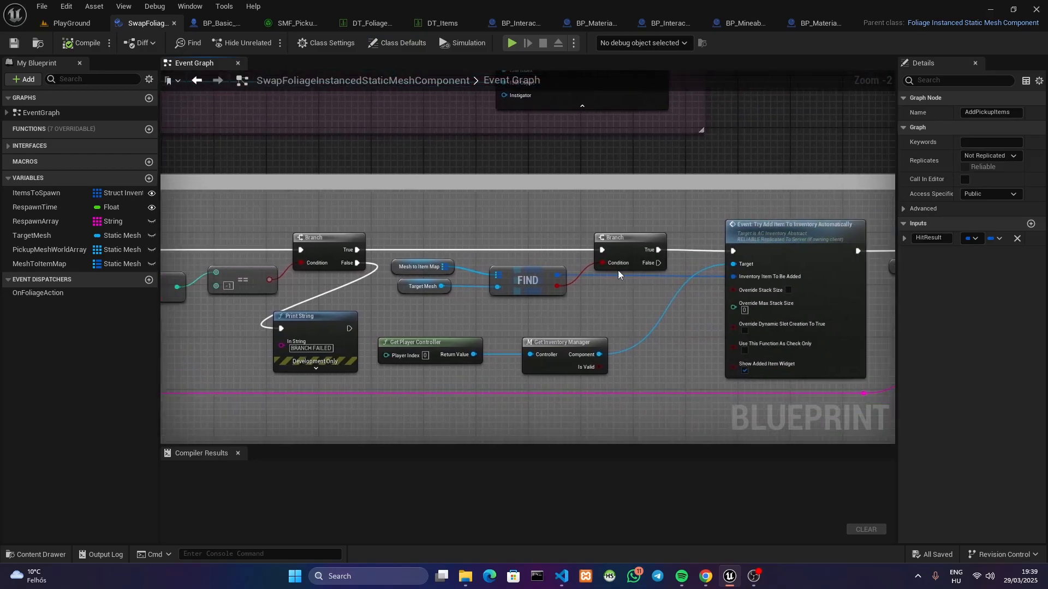
right_click_drag(545, 204, 650, 431)
right_click_drag(622, 238, 890, 210)
right_click_drag(583, 310, 613, 277)
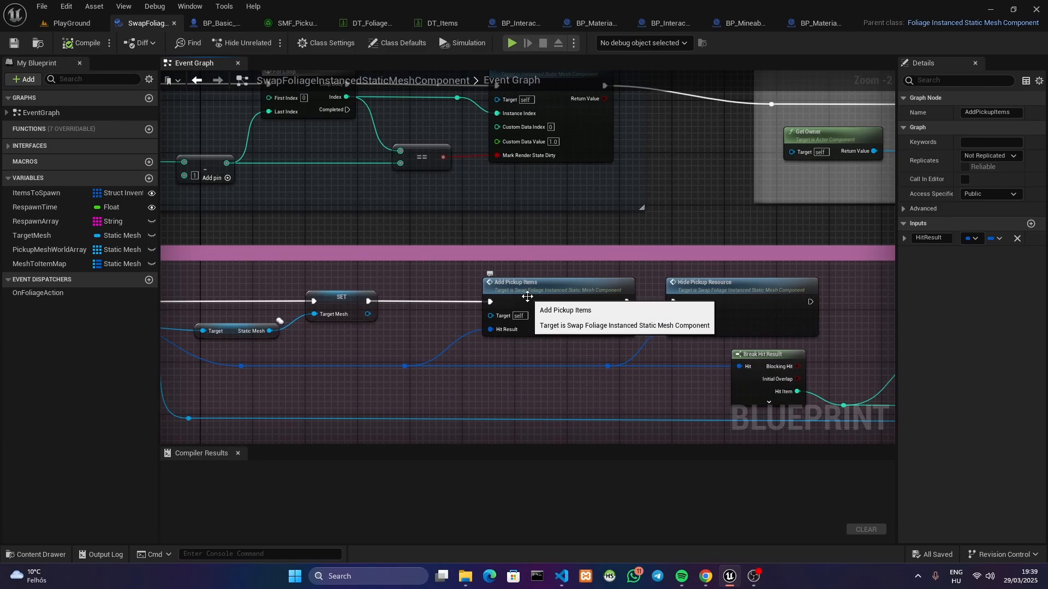
Open the HidePickupResource event definition and examine how its hit item feeds the Set Custom Data Value node
left_click(82, 24)
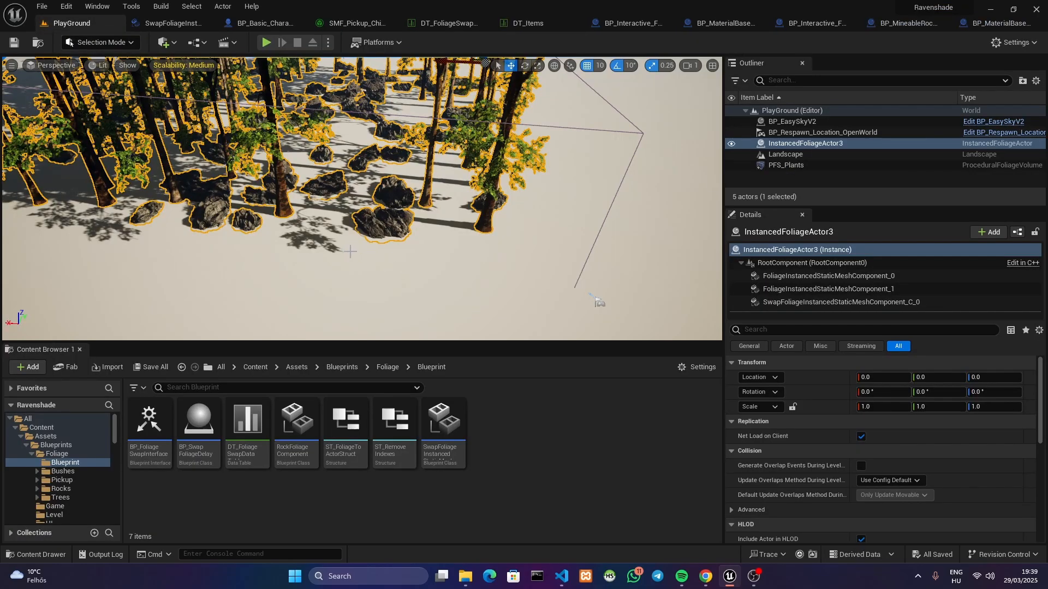
left_click(169, 23)
scroll(587, 276, "up", 2)
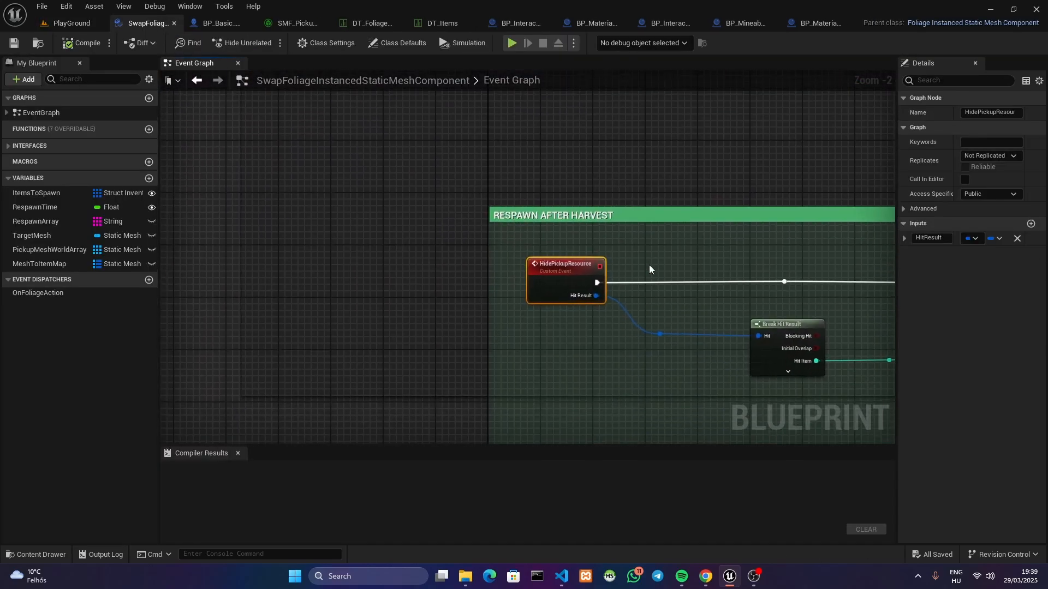
right_click_drag(697, 246, 334, 204)
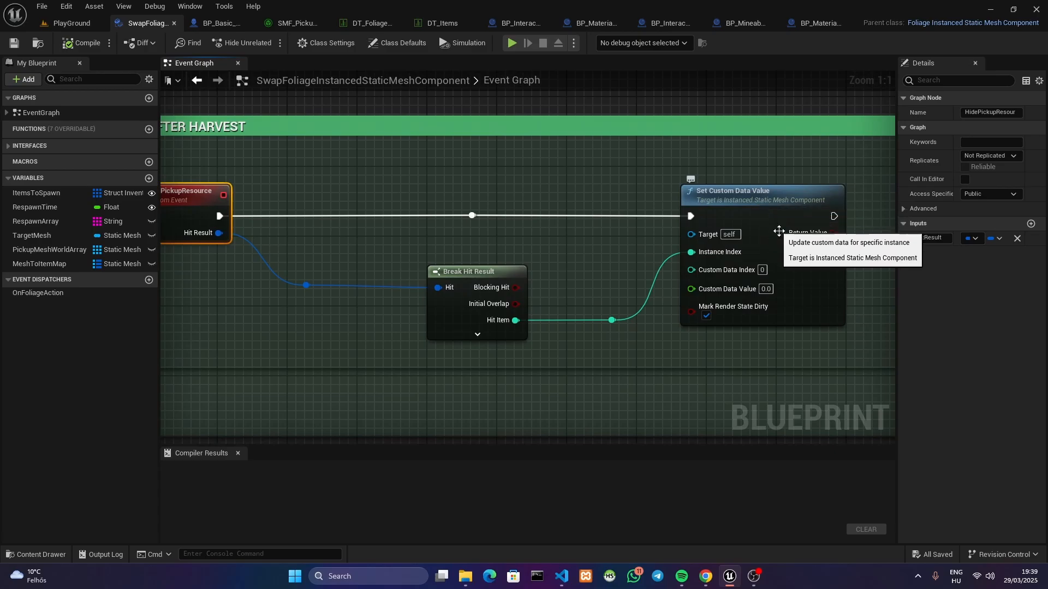
scroll(621, 202, "down", 4)
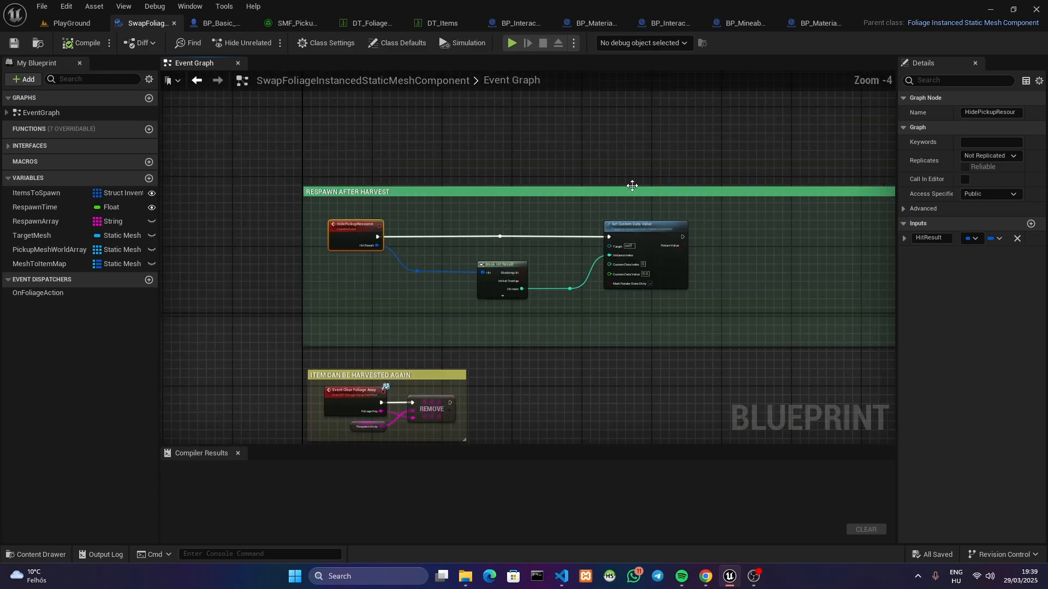
Compare the Set Custom Data Value node in the Startup loop with the one under Respawn After Harvest
right_click_drag(632, 185, 615, 433)
right_click_drag(415, 93, 447, 250)
right_click_drag(426, 143, 501, 249)
scroll(507, 254, "up", 2)
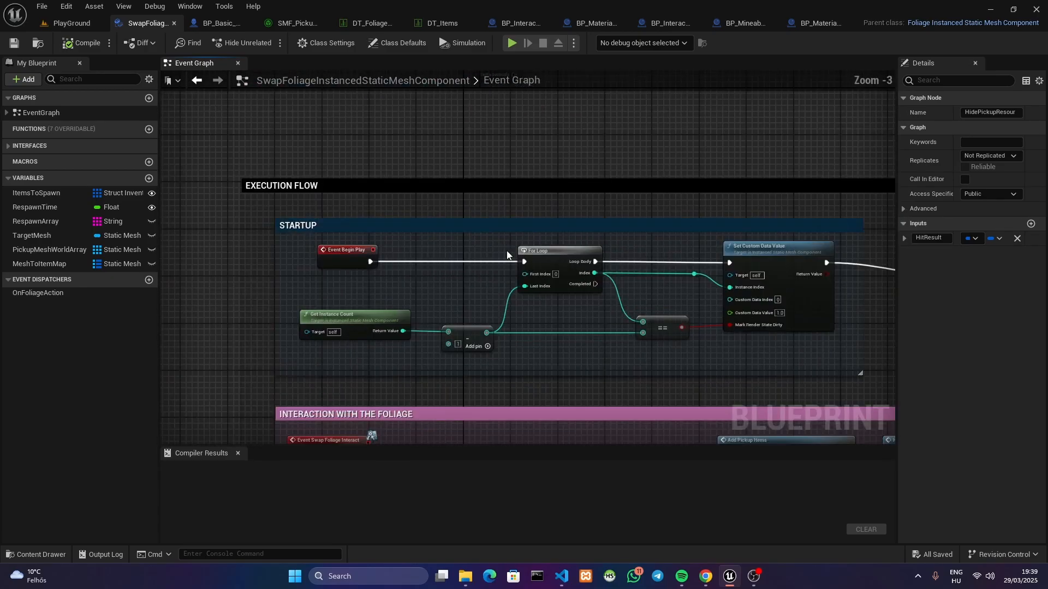
right_click_drag(663, 278, 598, 225)
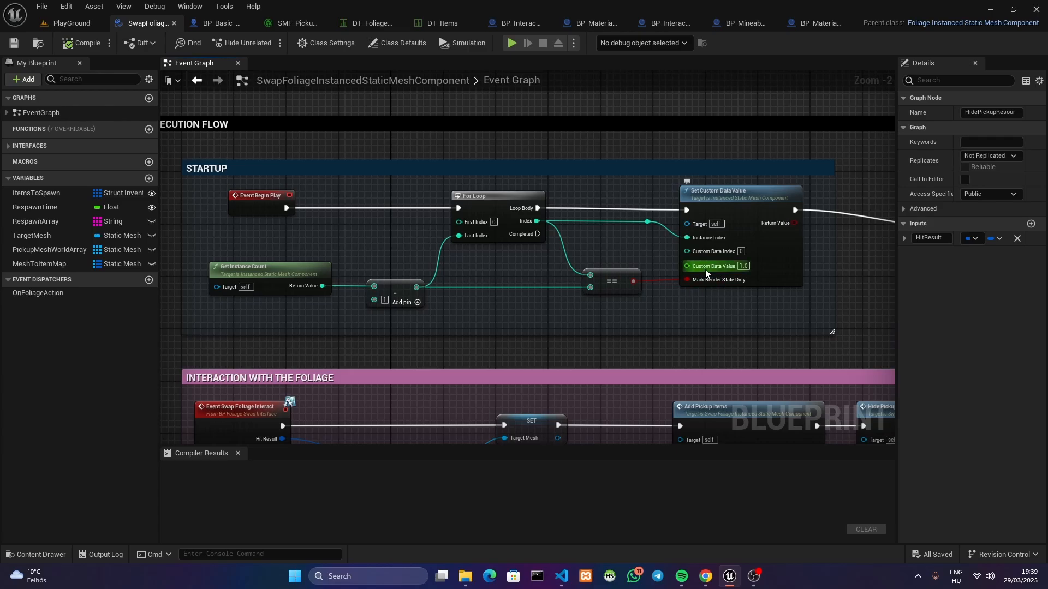
right_click_drag(731, 313, 693, 104)
right_click_drag(622, 393, 633, 82)
right_click_drag(524, 409, 673, 72)
right_click_drag(847, 388, 446, 169)
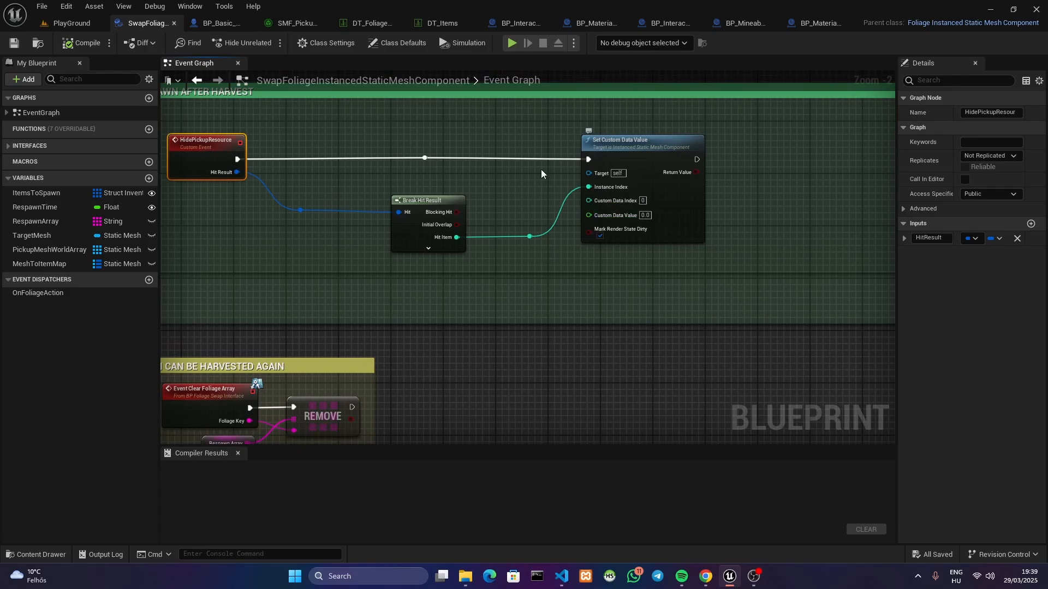
right_click_drag(541, 173, 615, 141)
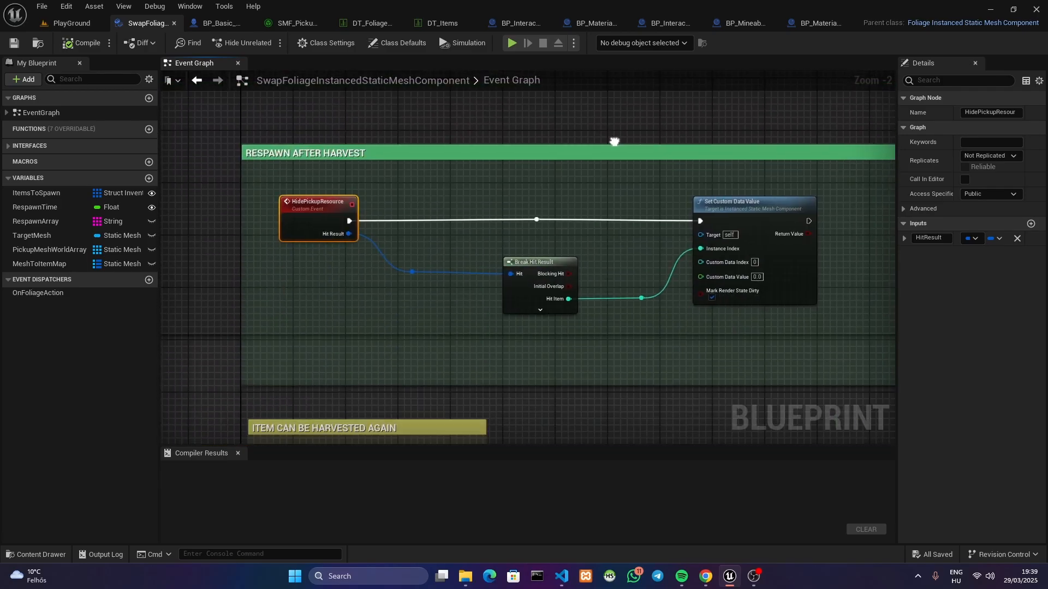
Play the PlayGround level and test picking up small stones with the character near the rocks
left_click(102, 25)
left_click(265, 43)
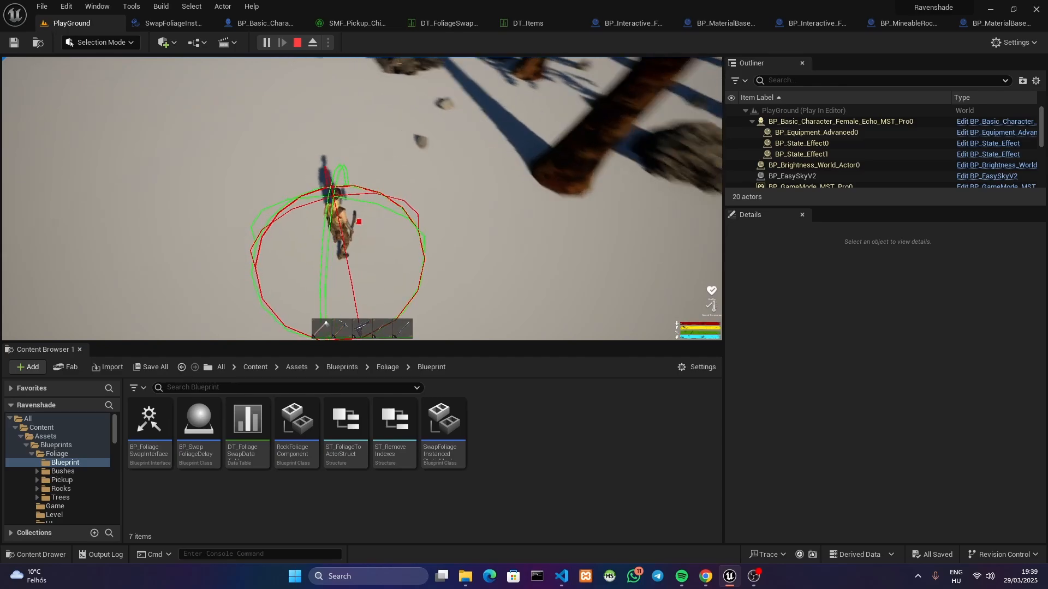
key("w")
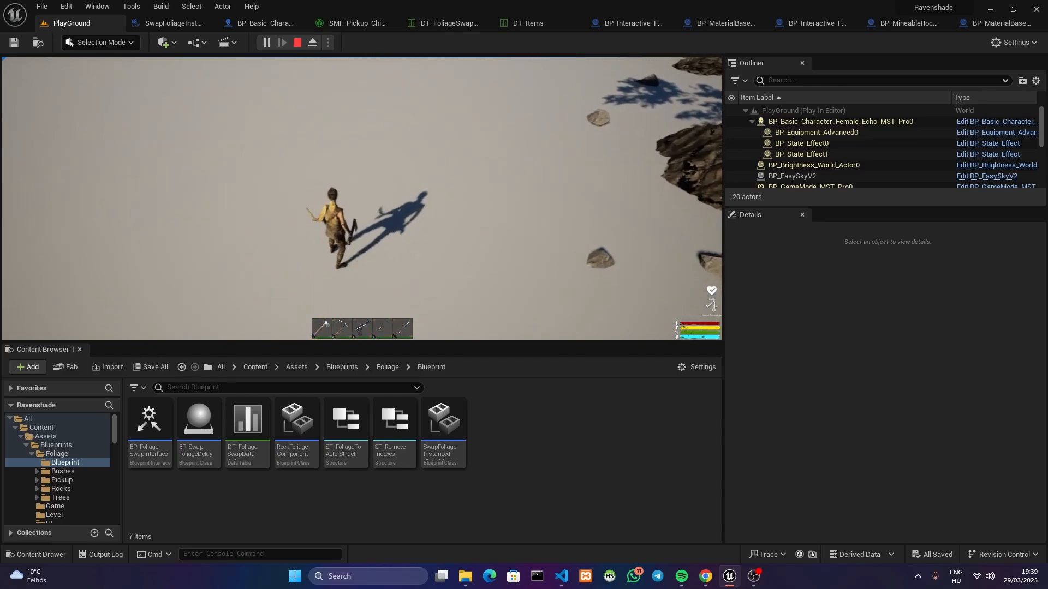
key("w")
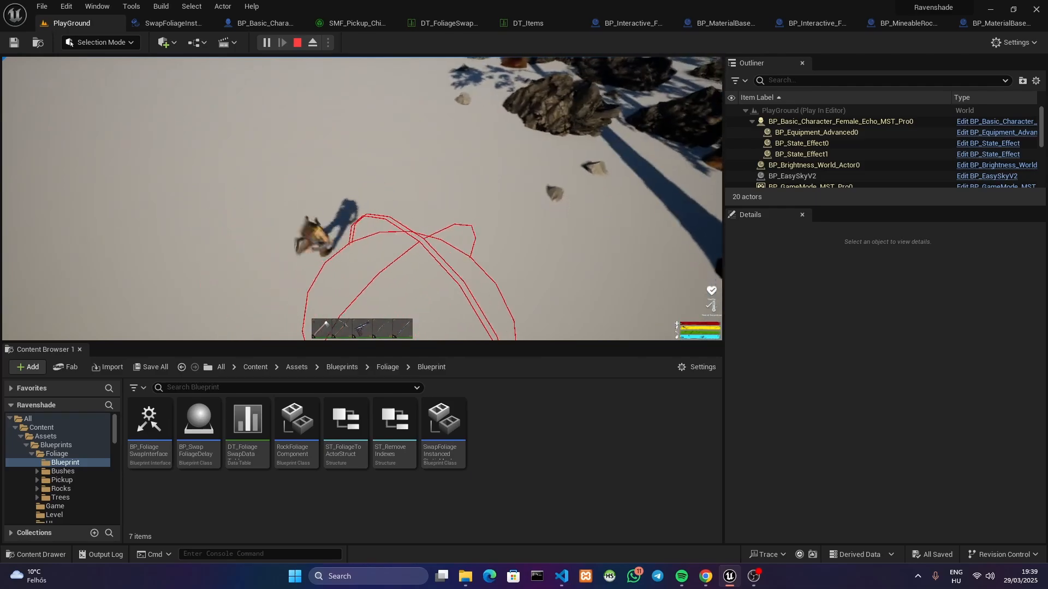
key("w")
key("e")
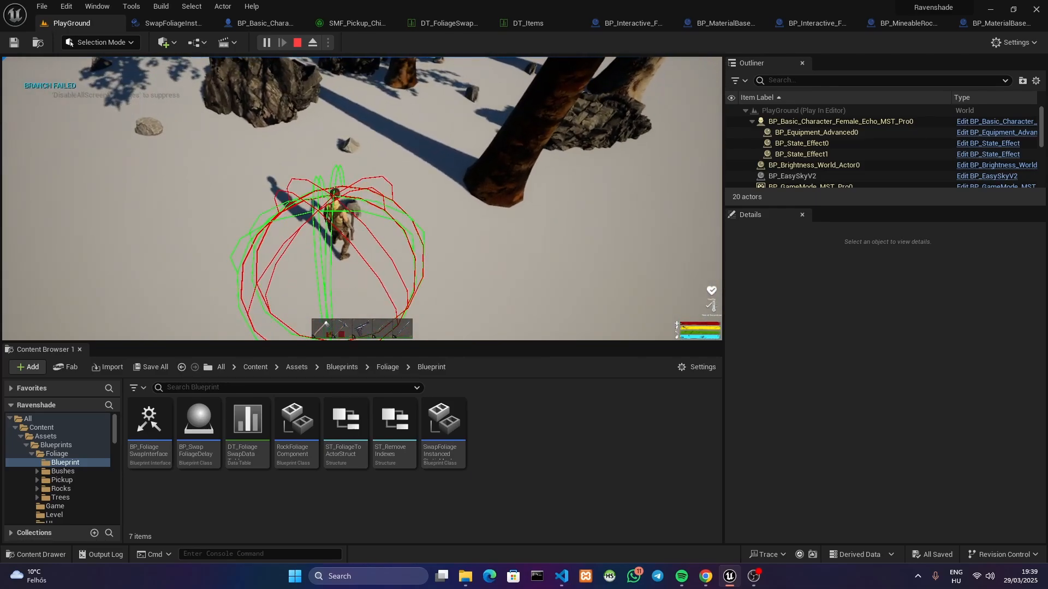
key("w")
key("e")
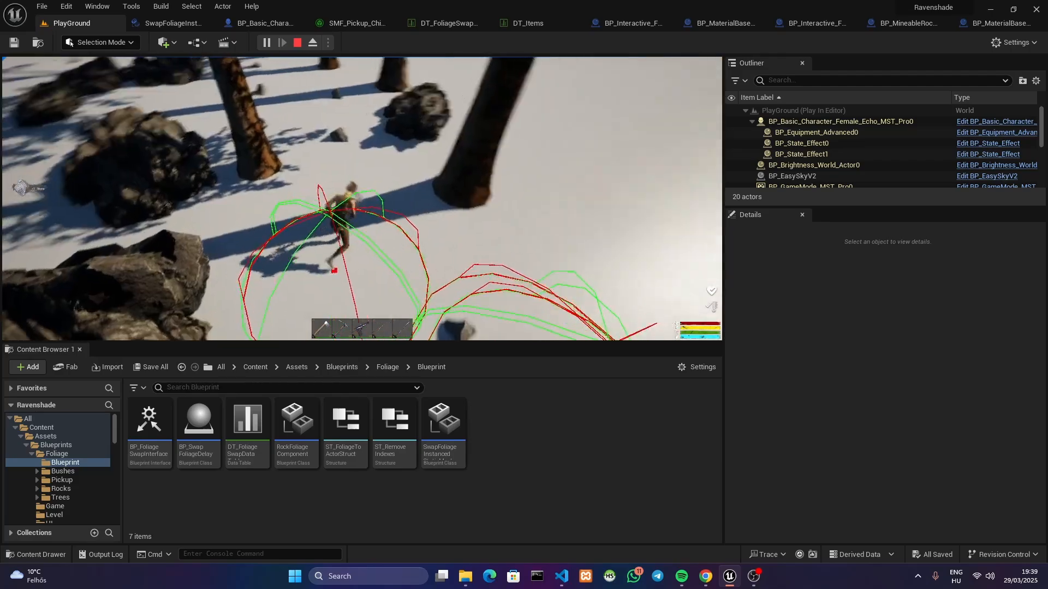
key("w")
key("e")
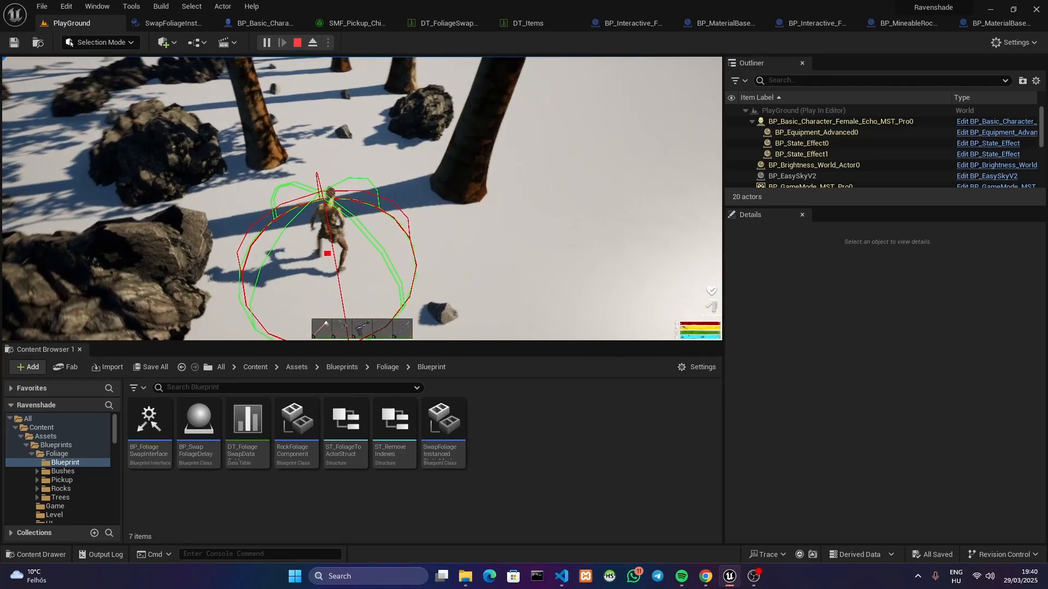
Run the character farther among the trees and test more stone pickups in the running game
key("w")
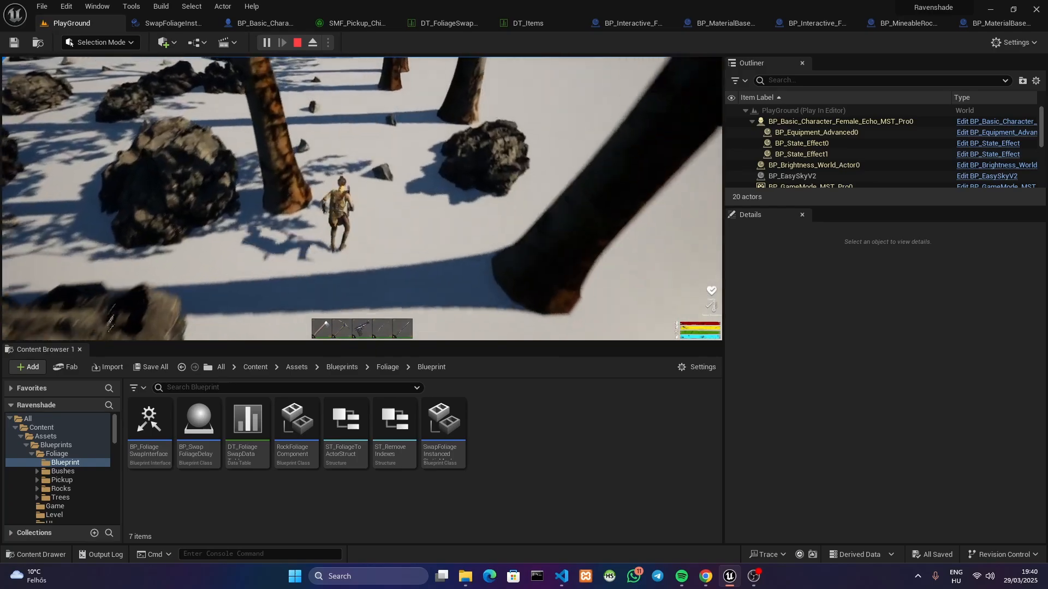
key("w")
key("w")
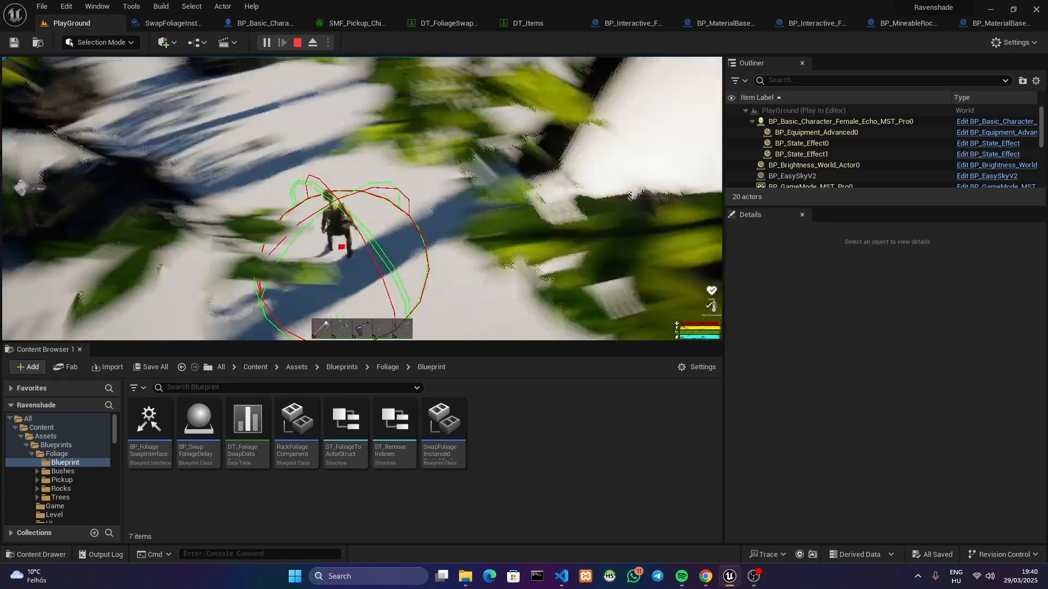
key("w")
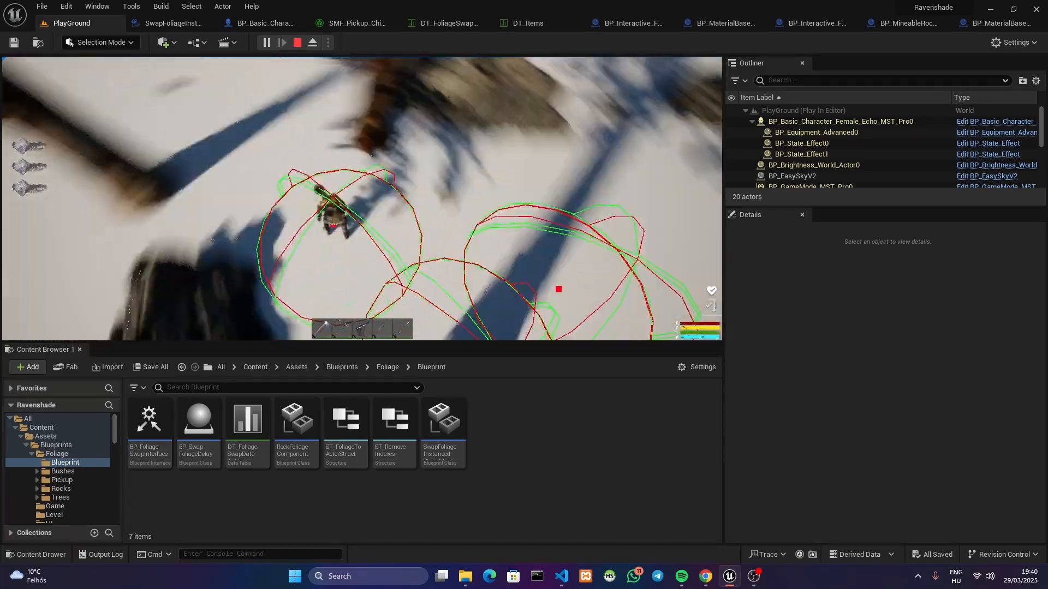
key("w")
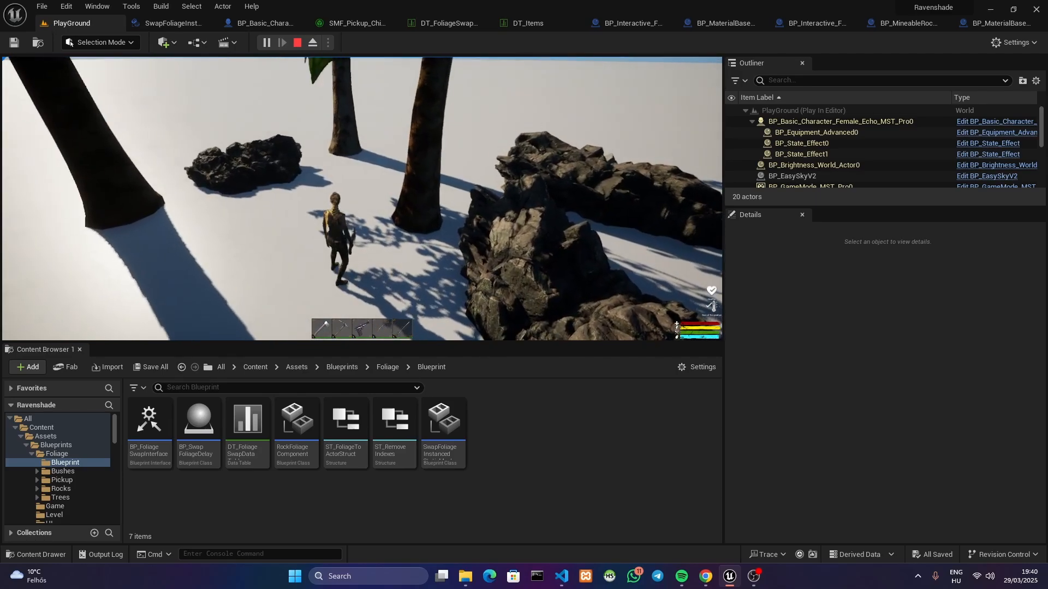
key("w")
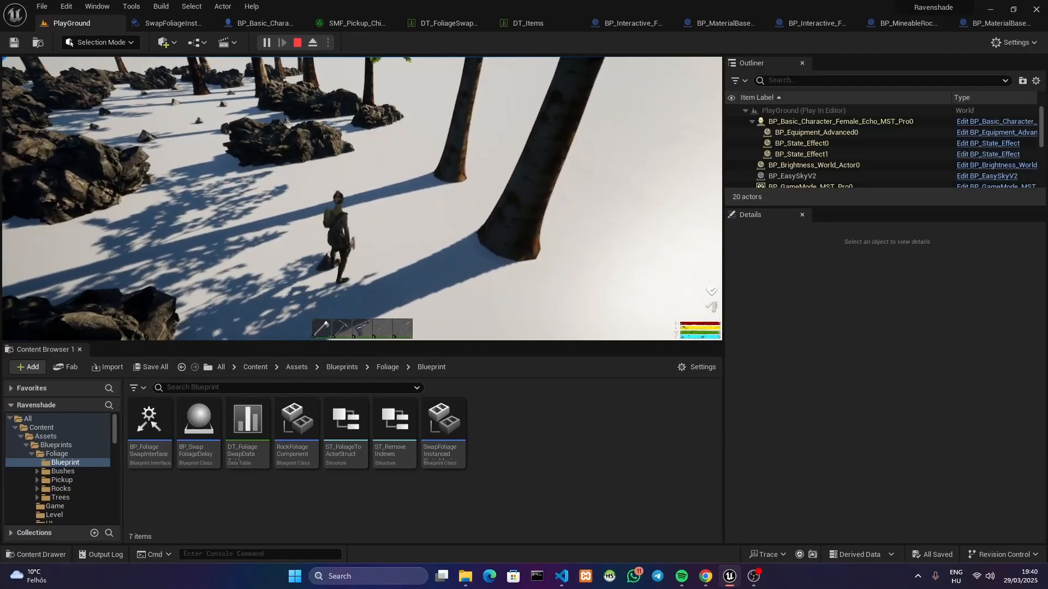
key("e")
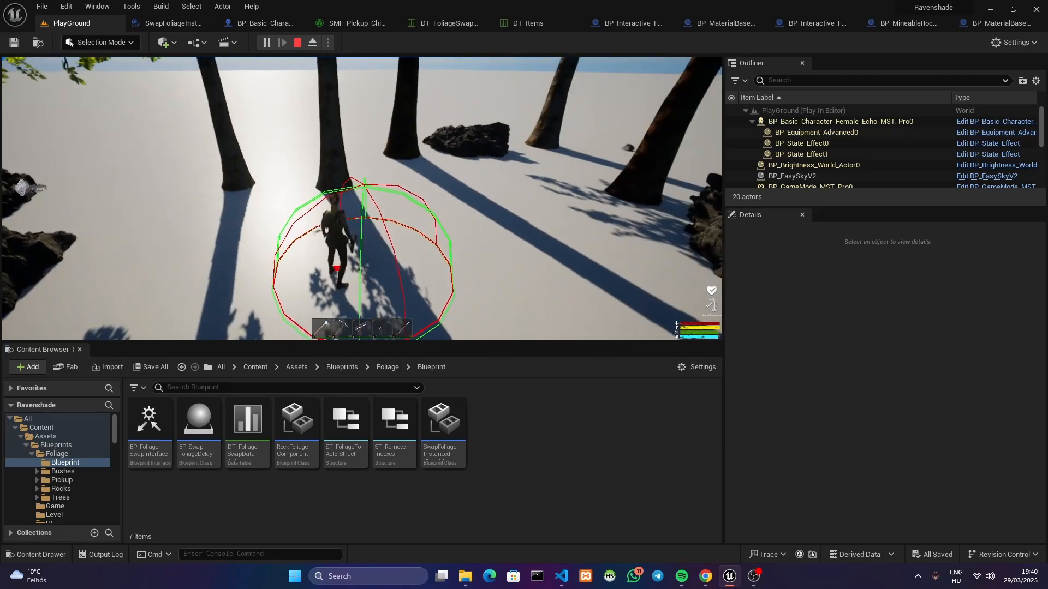
key("w")
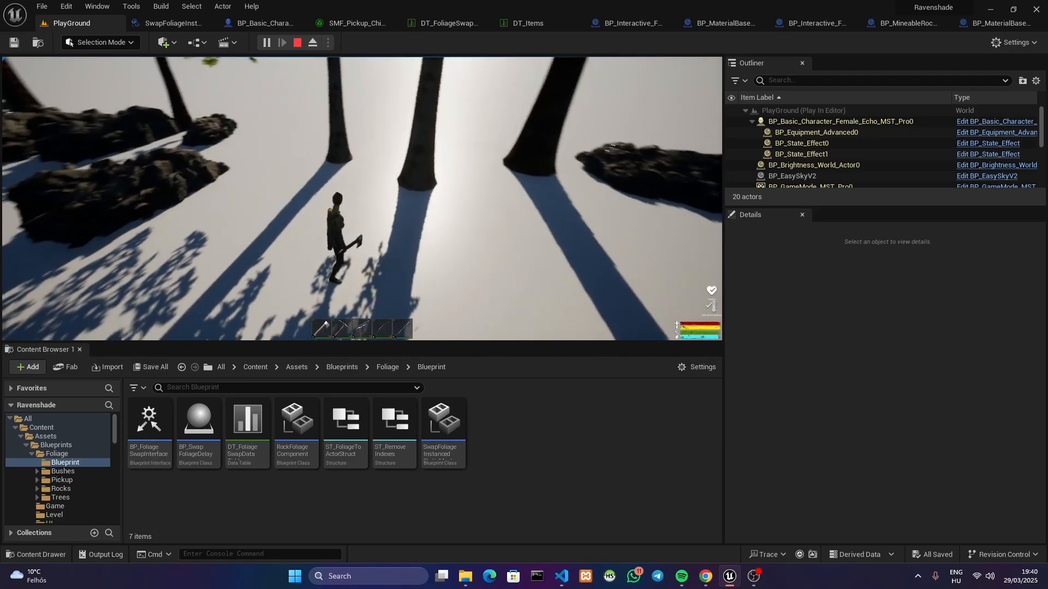
Release the cursor from the running game and re-examine HidePickupResource's Set Custom Data Value node in the swap component graph
key("shift+F1")
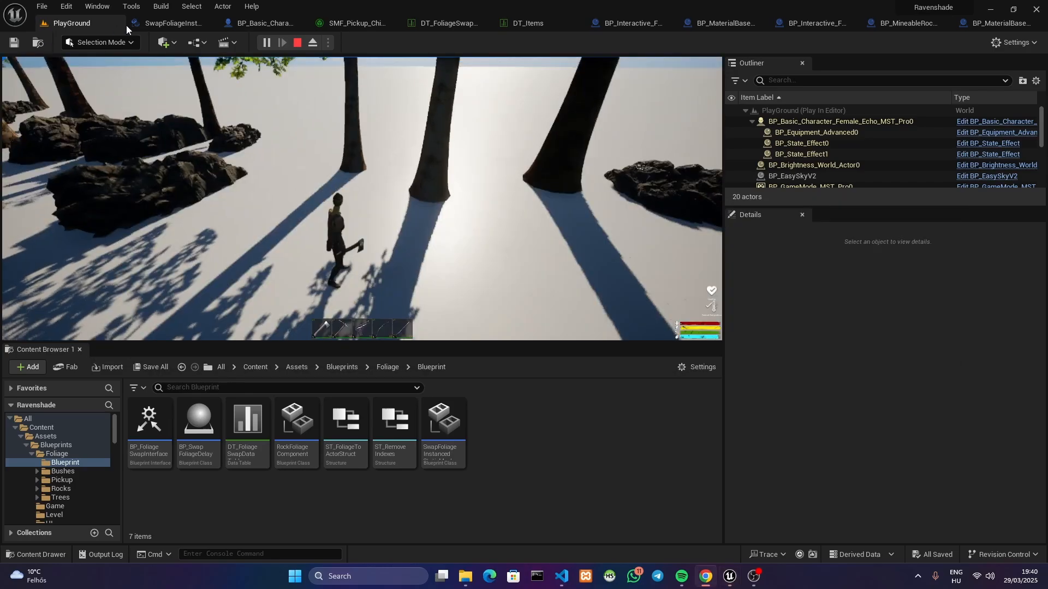
left_click(154, 23)
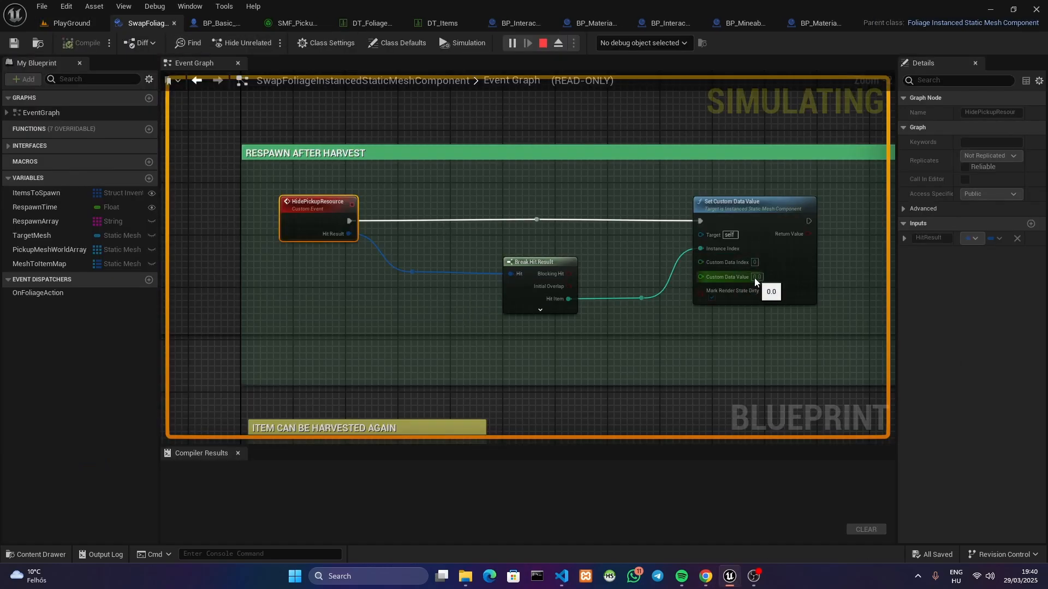
right_click_drag(761, 281, 408, 290)
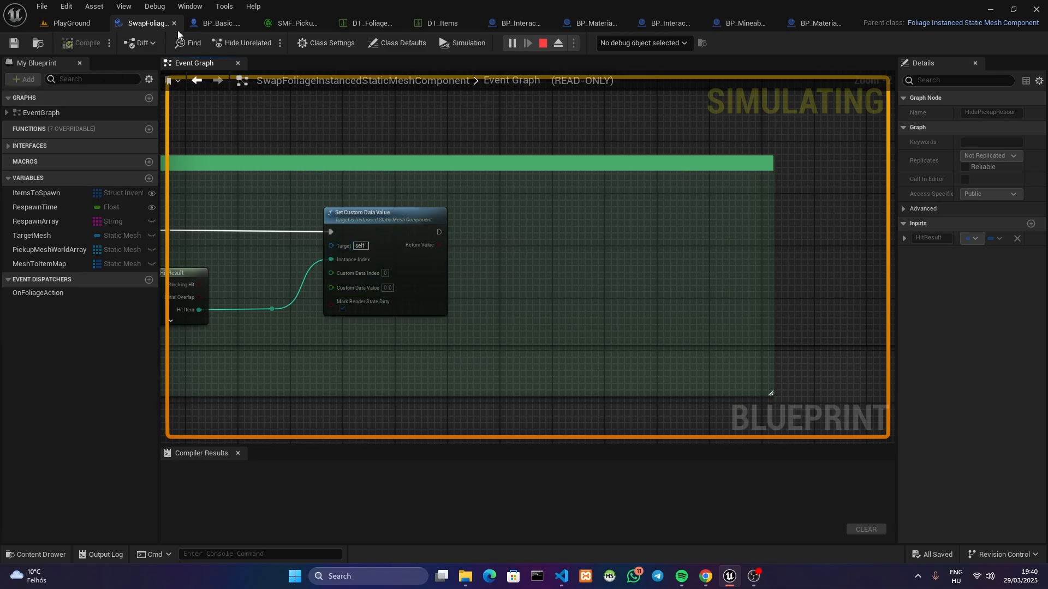
Return to the running PlayGround level and test picking up more small stones in the clearing between the rocks
left_click(74, 23)
left_click(343, 213)
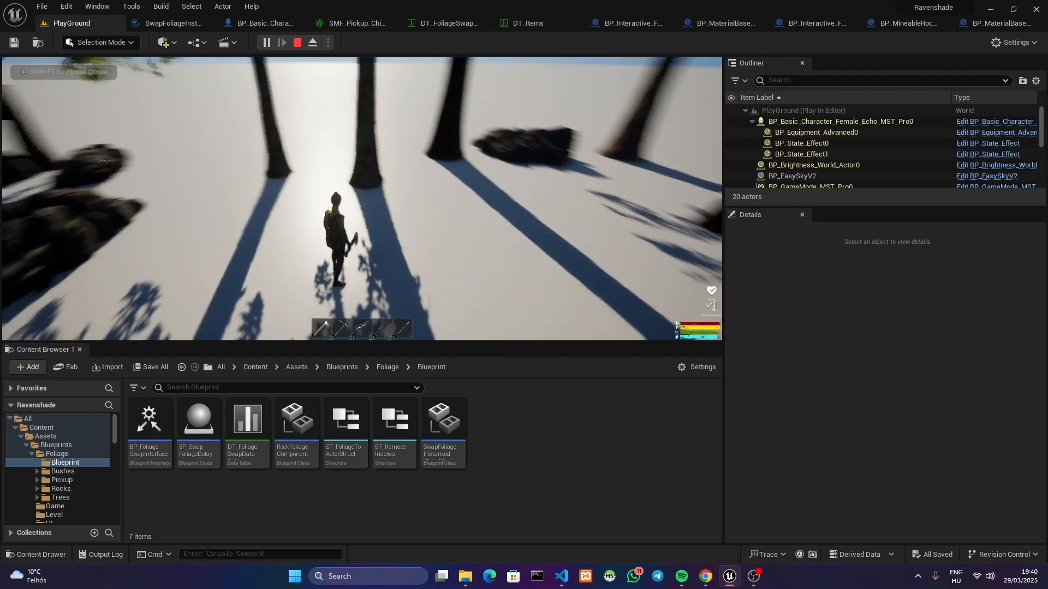
key("w")
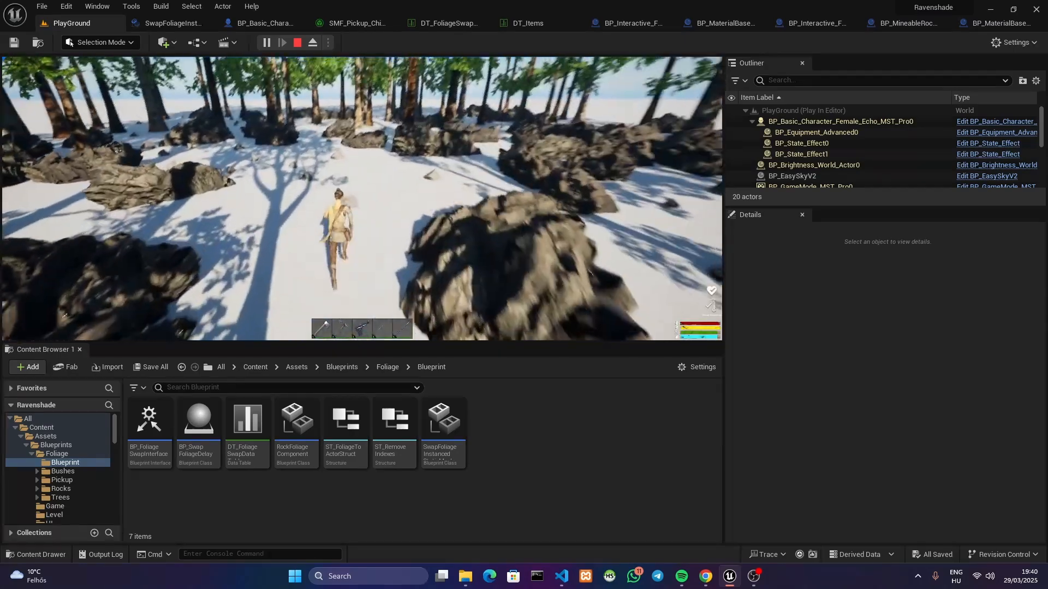
key("e")
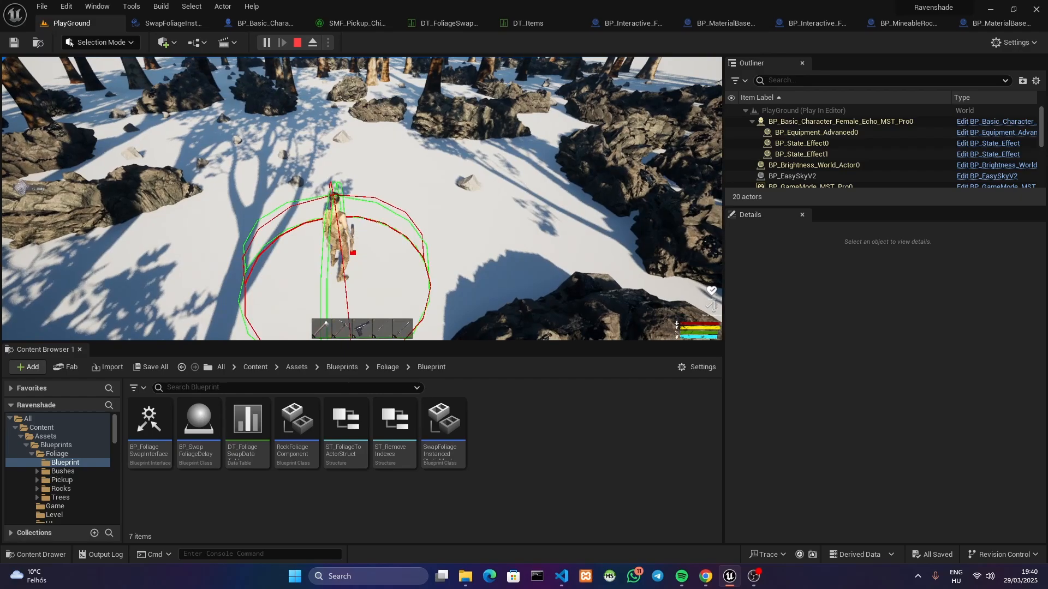
key("w")
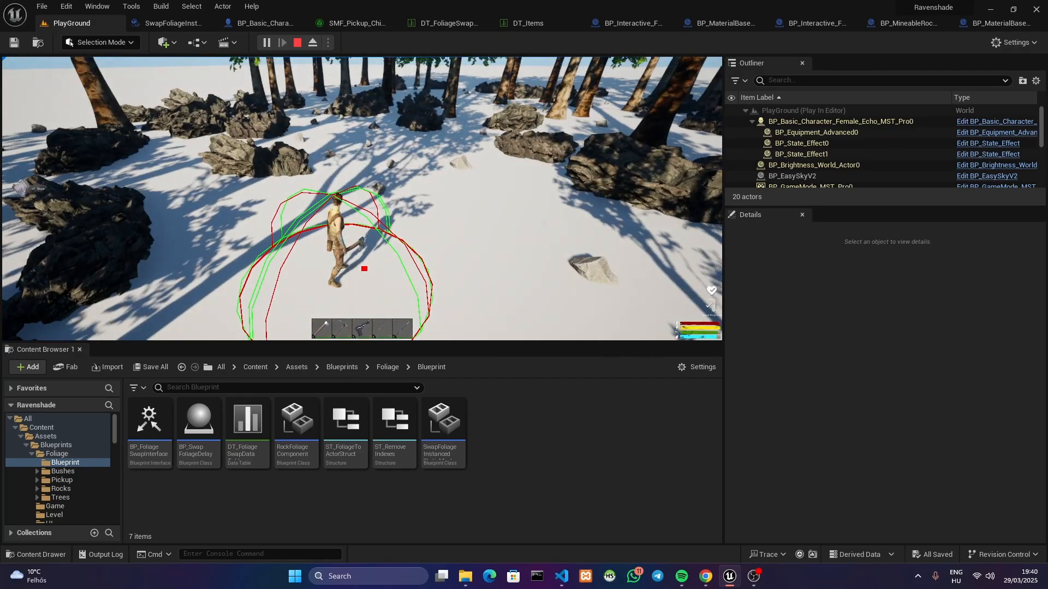
key("w")
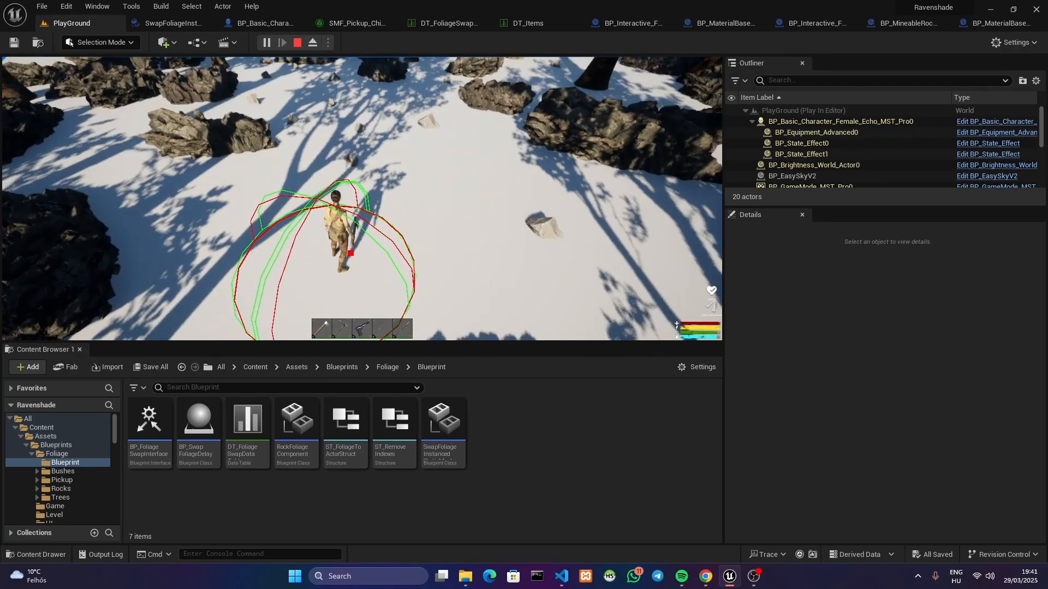
key("w")
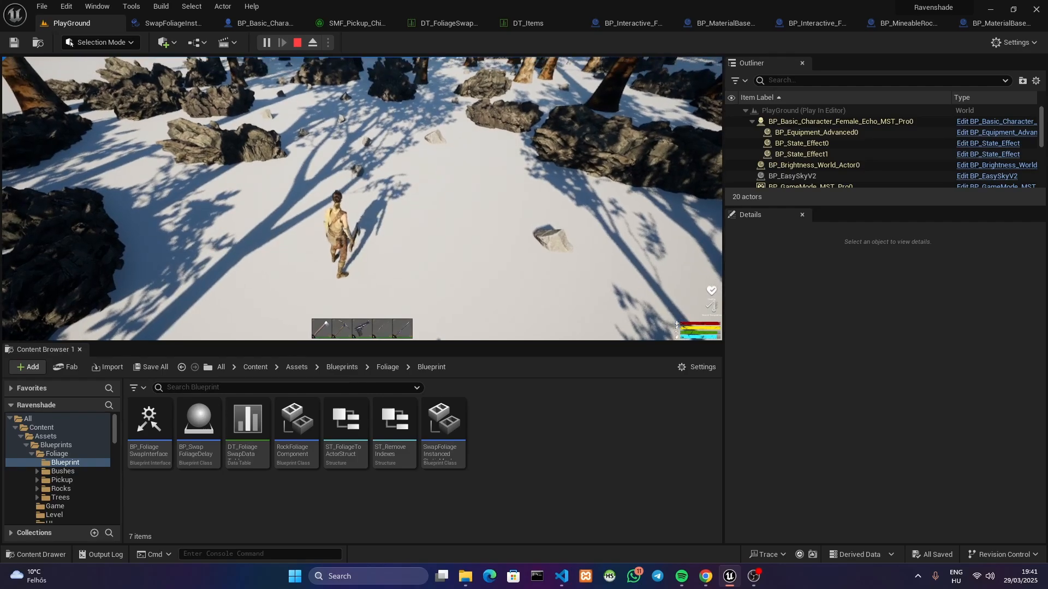
Release the cursor from the game and locate the SM_Ore_Stone mesh assigned to the rock pickup foliage type in the project content
key("alt+Tab")
left_click(165, 21)
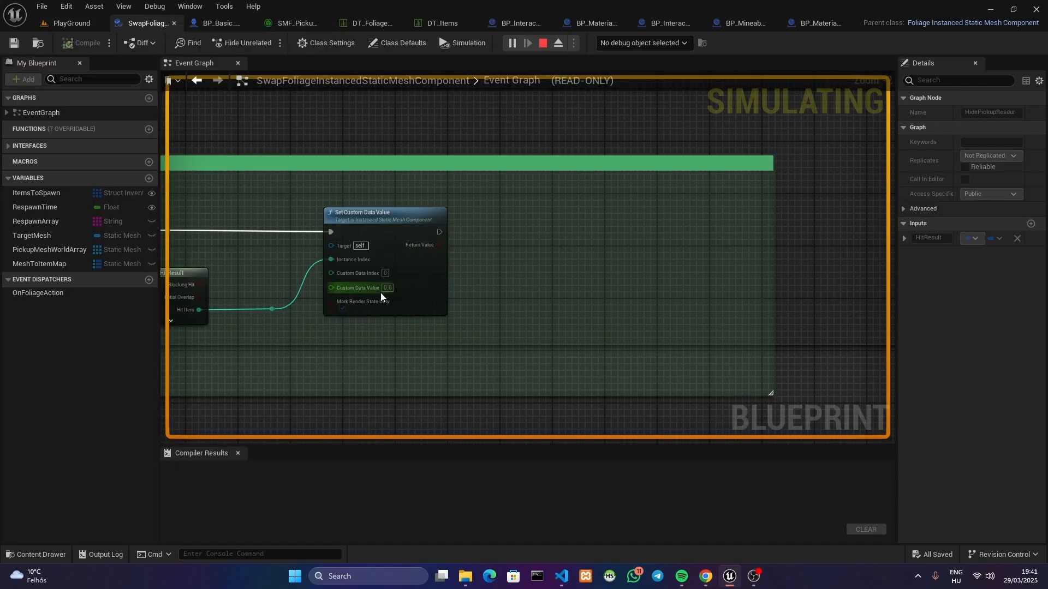
left_click(300, 25)
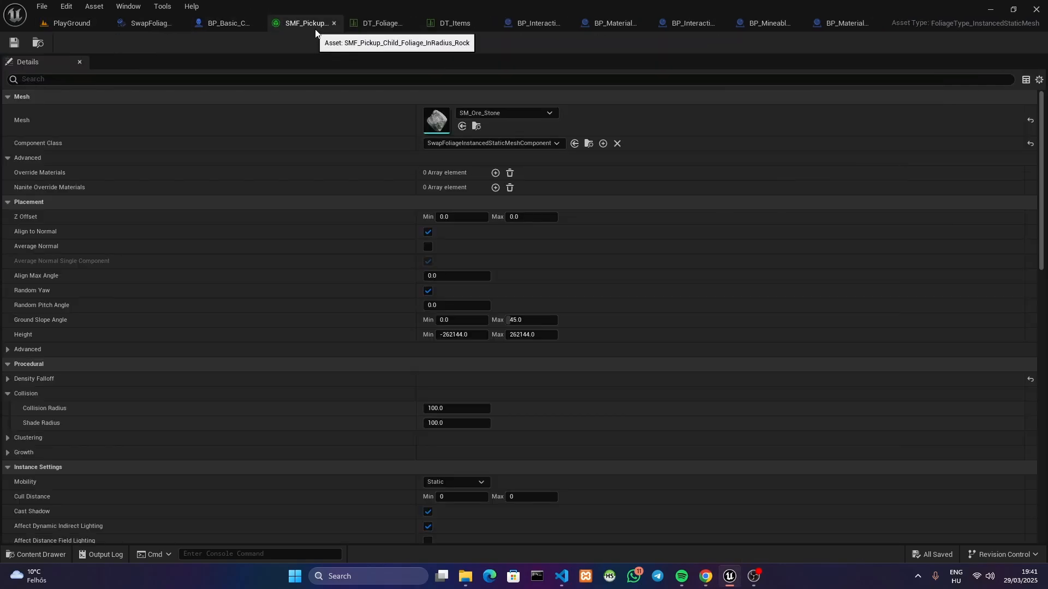
left_click(391, 24)
left_click(327, 23)
left_click(467, 124)
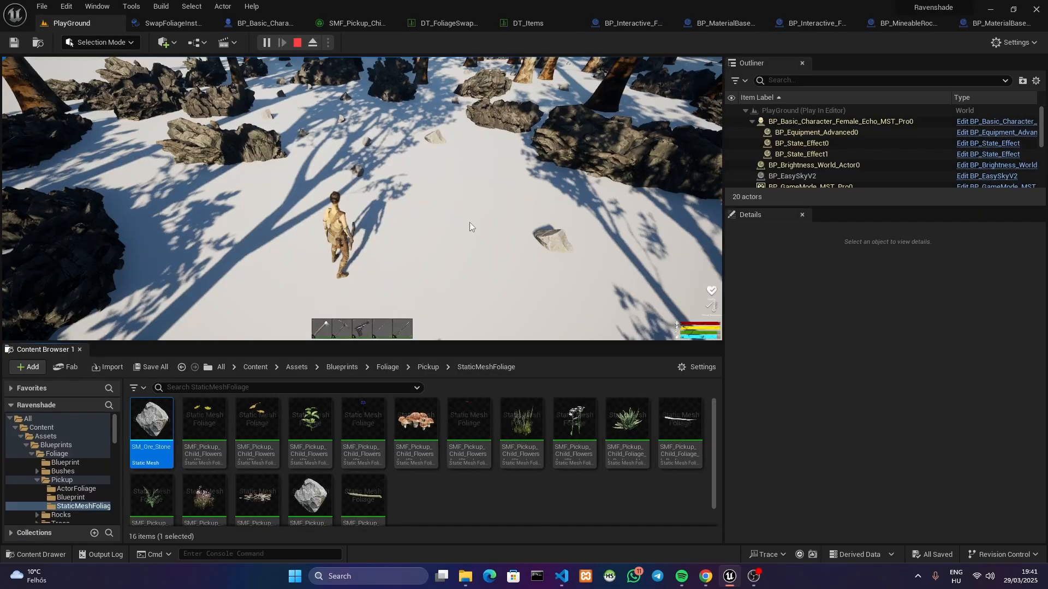
Open SM_Ore_Stone and its M_Rock material, and bring the PerInstanceCustomData node under Invisible Mask for resource farming into view
double_click(150, 431)
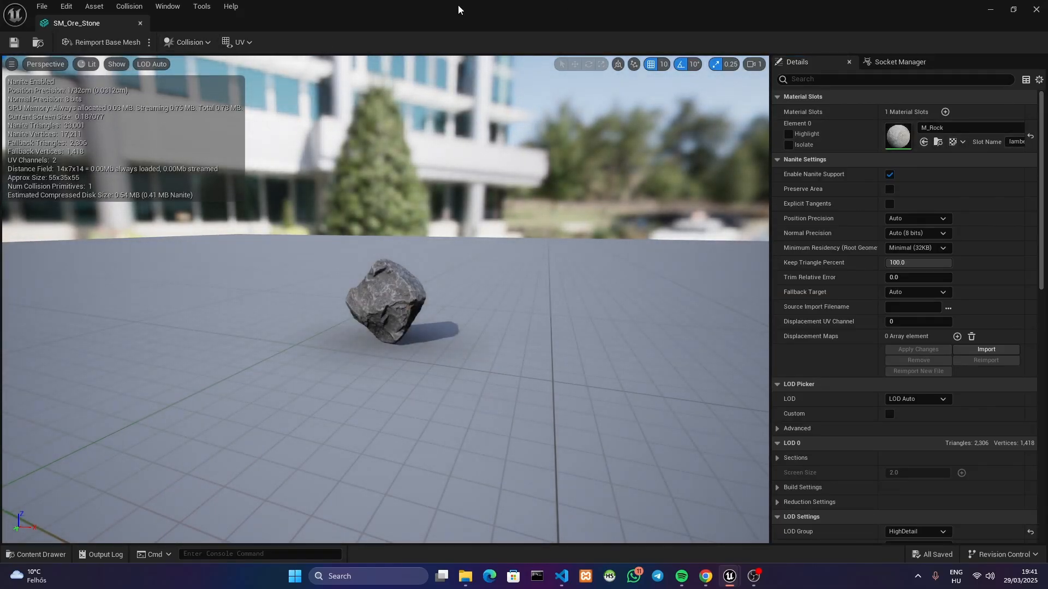
left_click_drag(457, 4, 234, 74)
double_click(234, 74)
right_click_drag(409, 356, 665, 112)
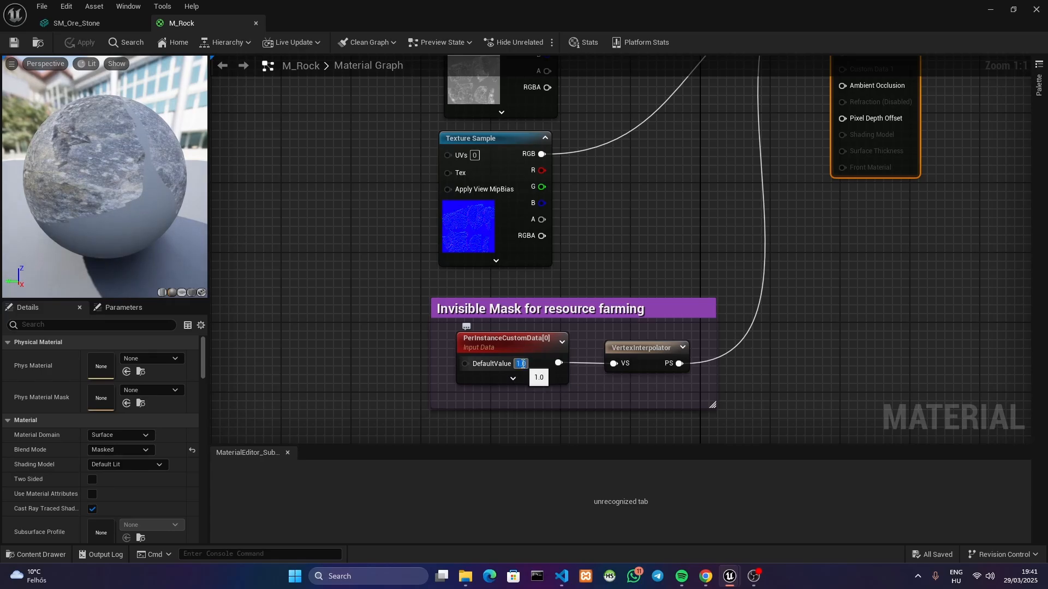
Preview M_Rock with the PerInstanceCustomData node's DefaultValue set to 0 and back to 1
type("0")
key("Return")
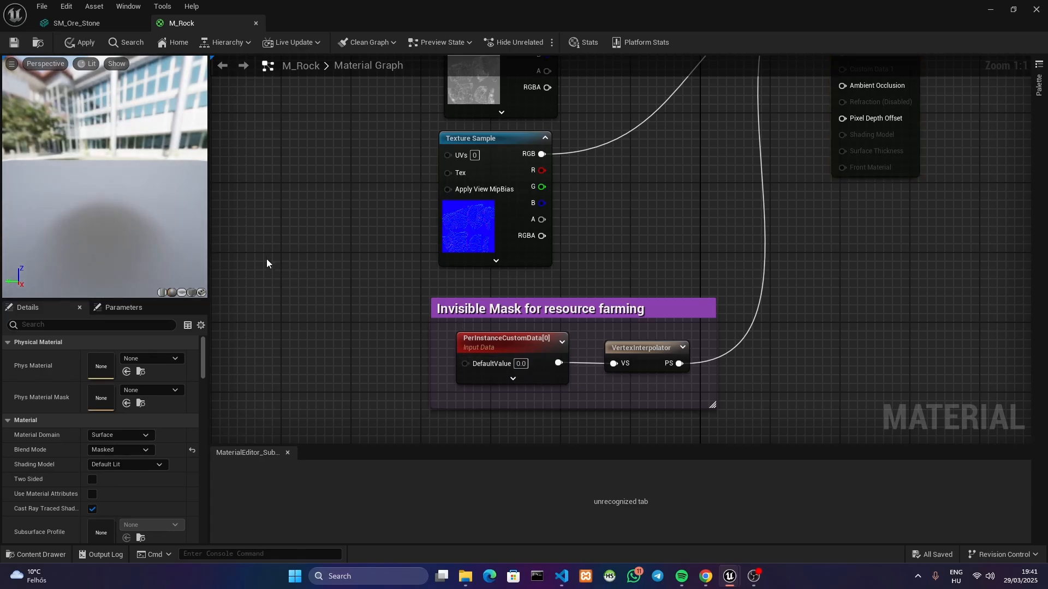
type("1")
key("Return")
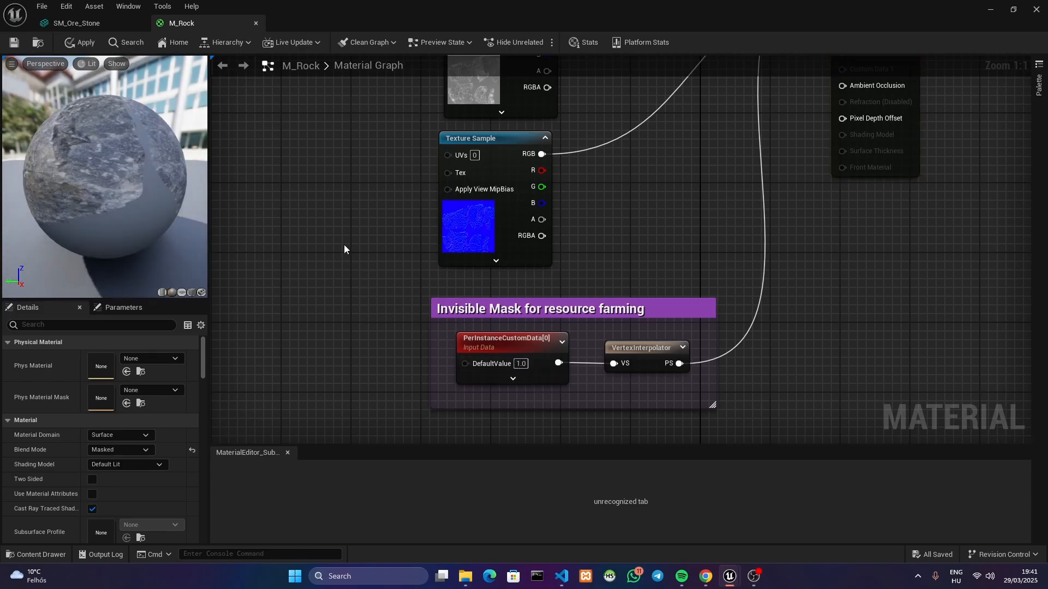
Discard the changes to M_Rock and close the material and SM_Ore_Stone mesh editors
left_click(256, 23)
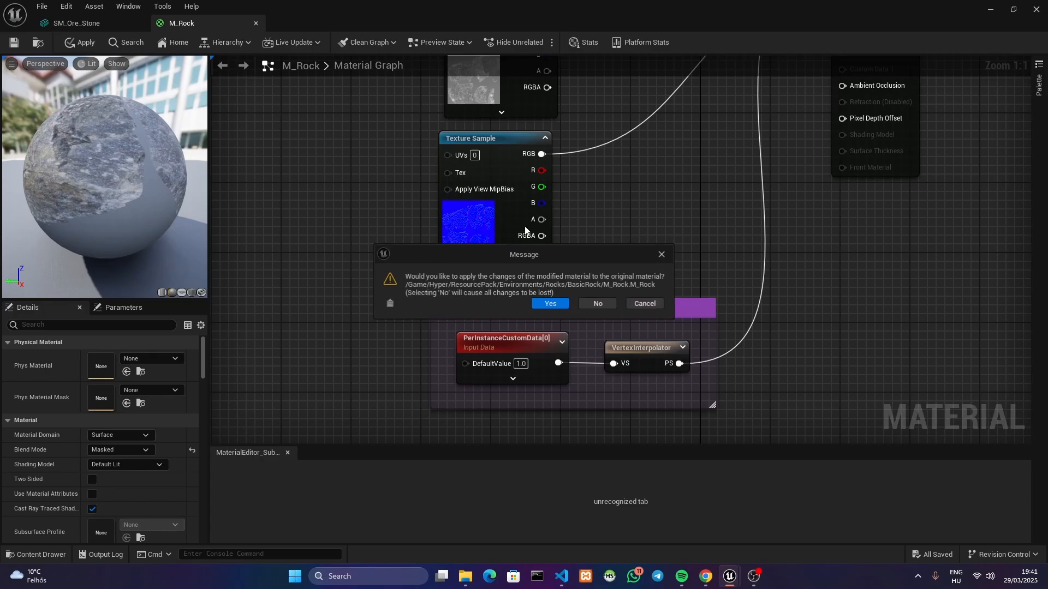
left_click(590, 304)
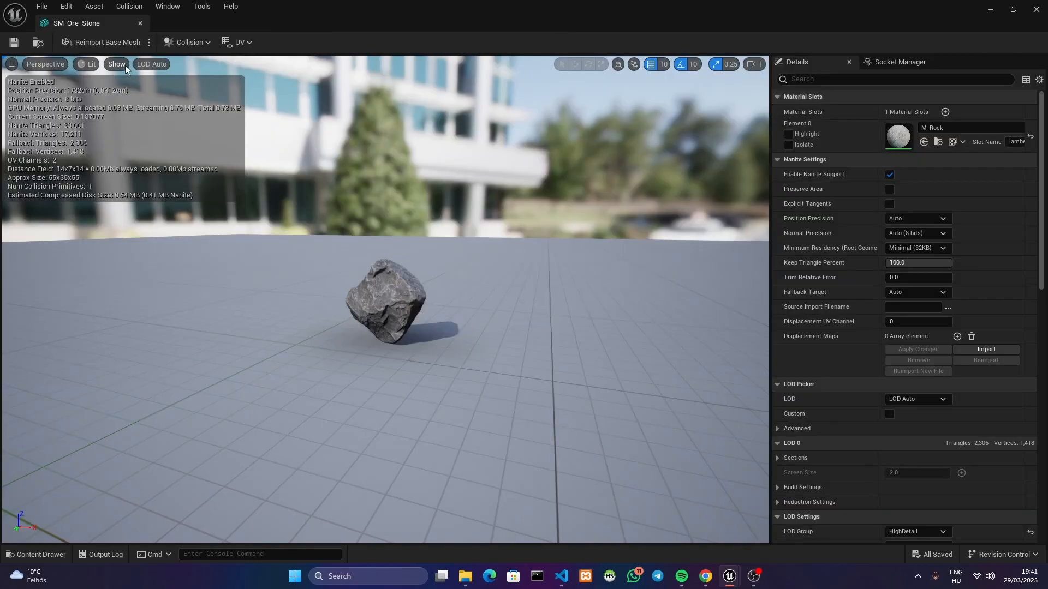
left_click(141, 24)
Resume the running game and test repeated stone pickups while running the character past the boulders
key("w")
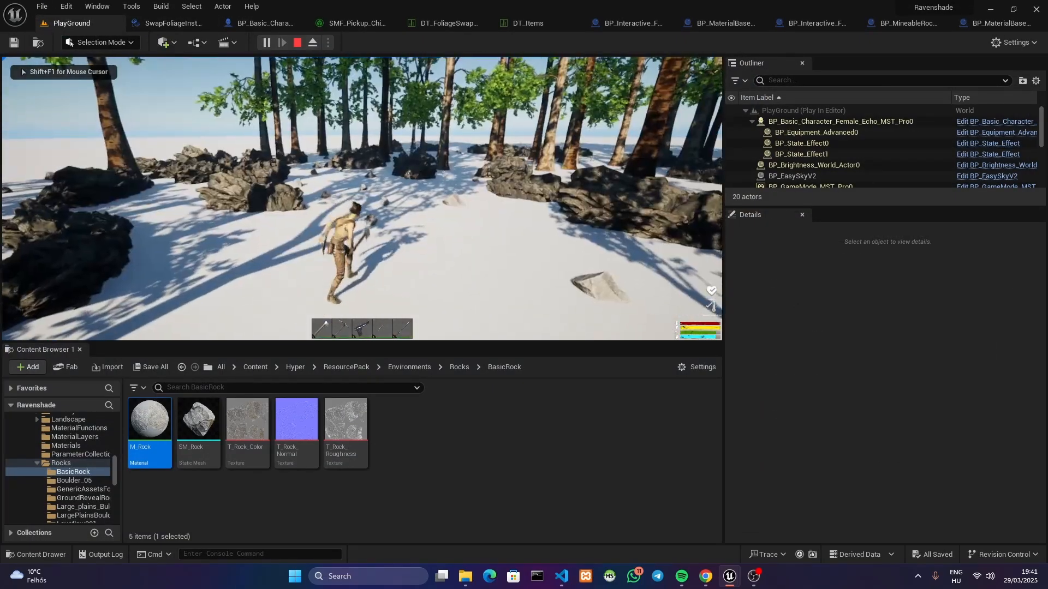
key("e")
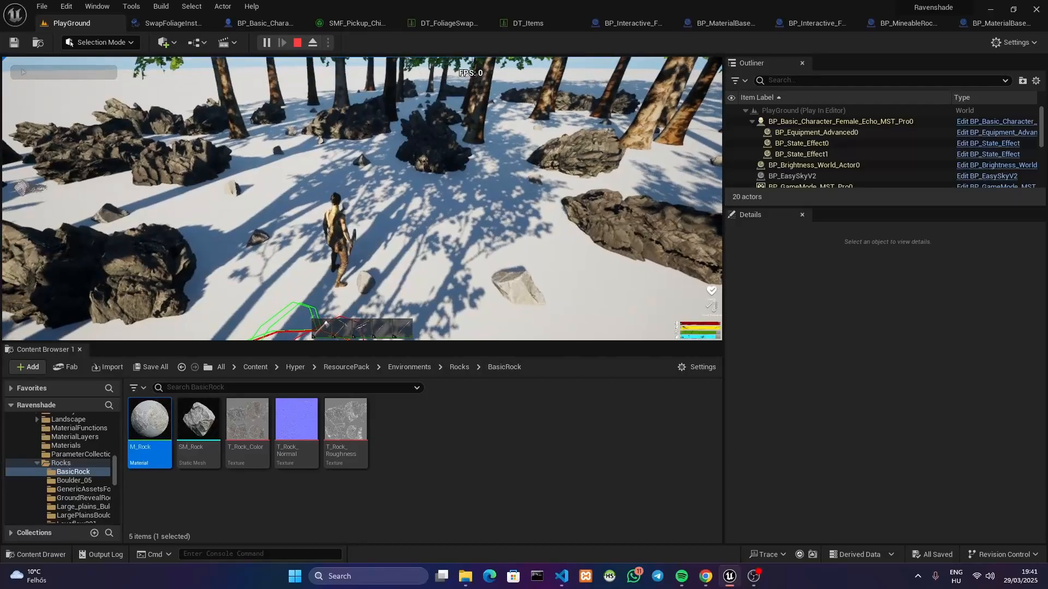
key("s")
key("w")
key("e")
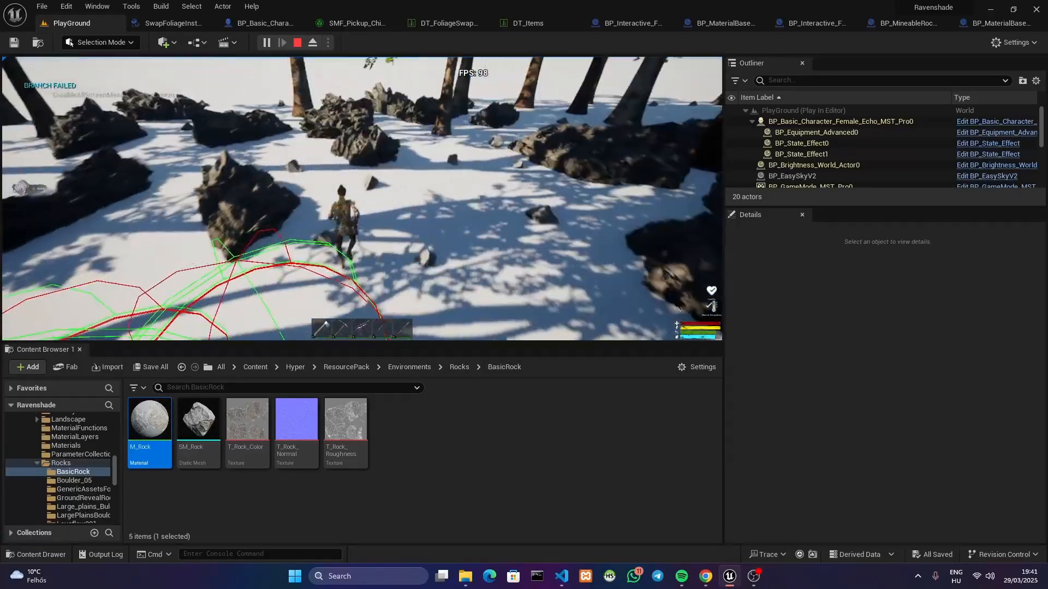
key("e")
key("w")
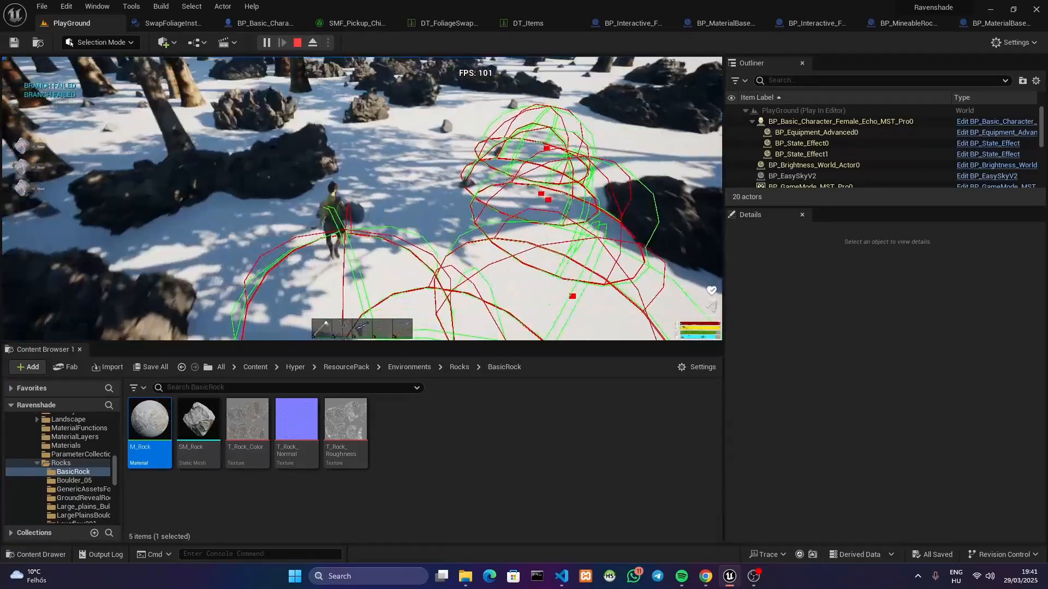
Run the character through the wooded area testing further stone pickups, and end the play session
key("w")
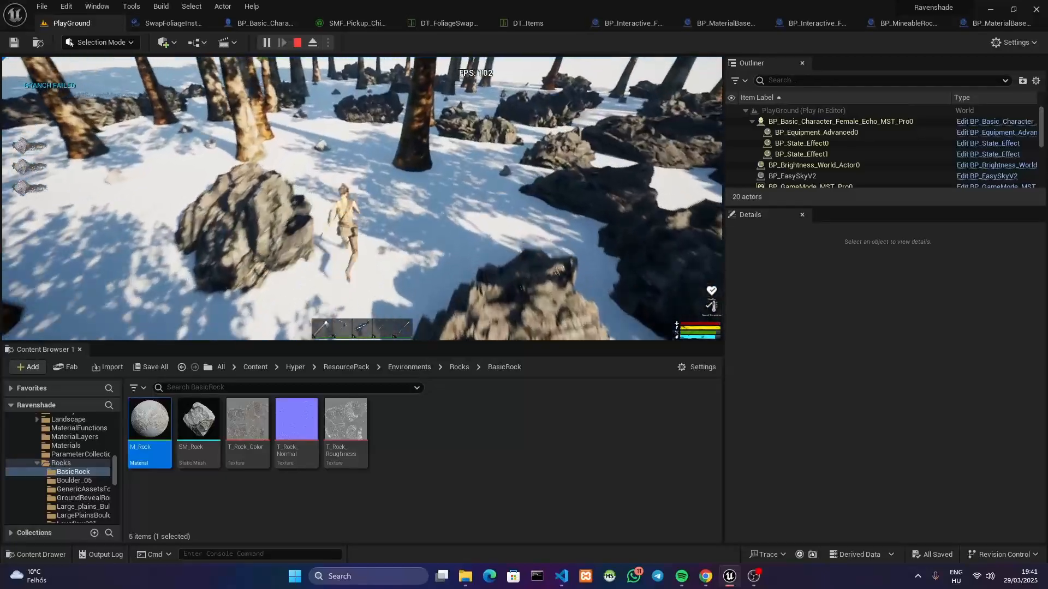
key("e")
key("w")
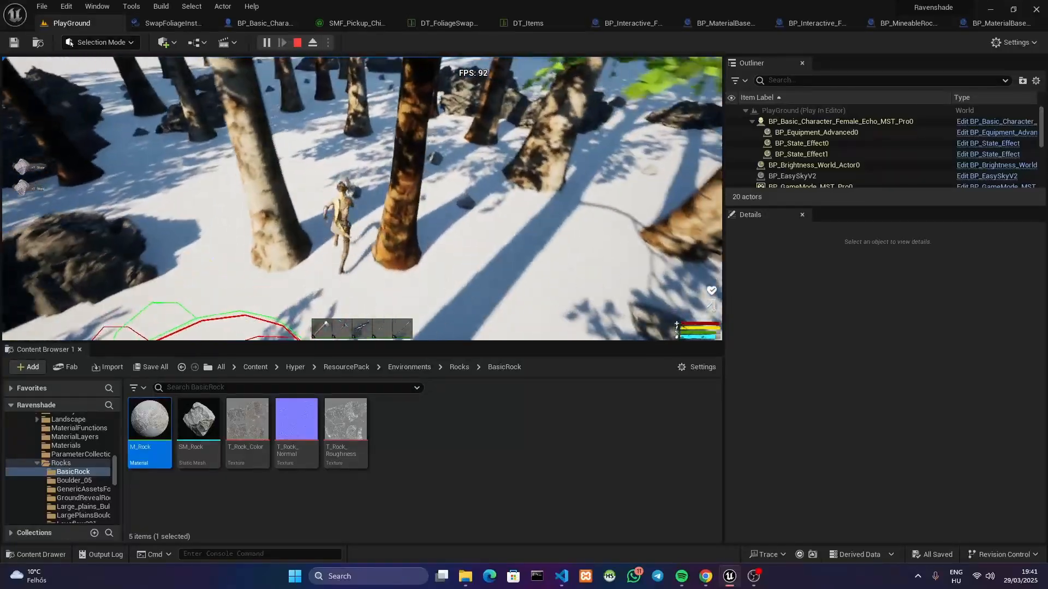
key("e")
key("e")
key("e")
key("w")
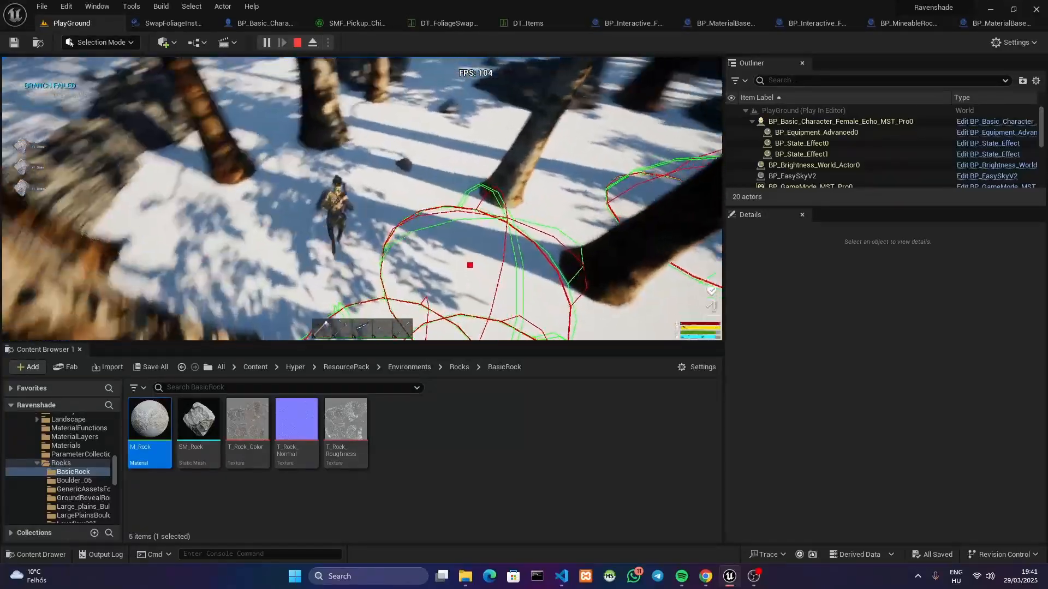
key("e")
key("e")
key("w")
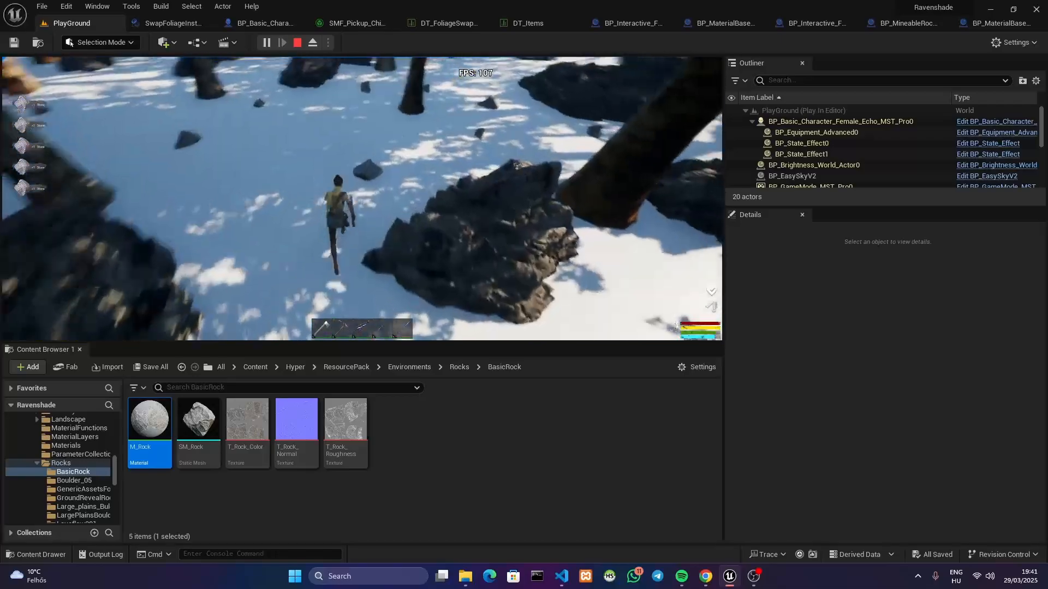
key("e")
key("w")
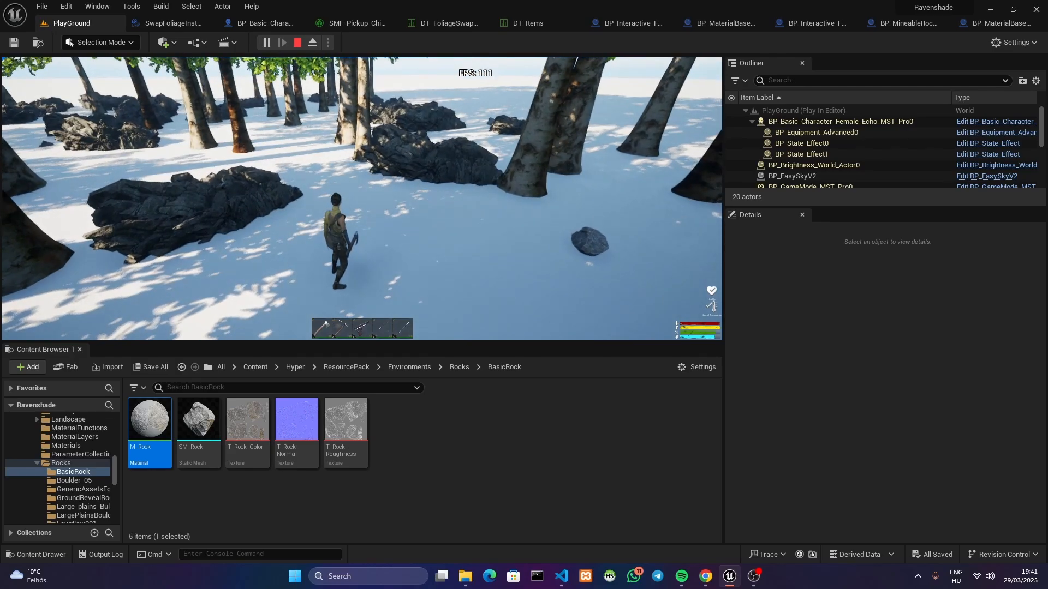
key("w")
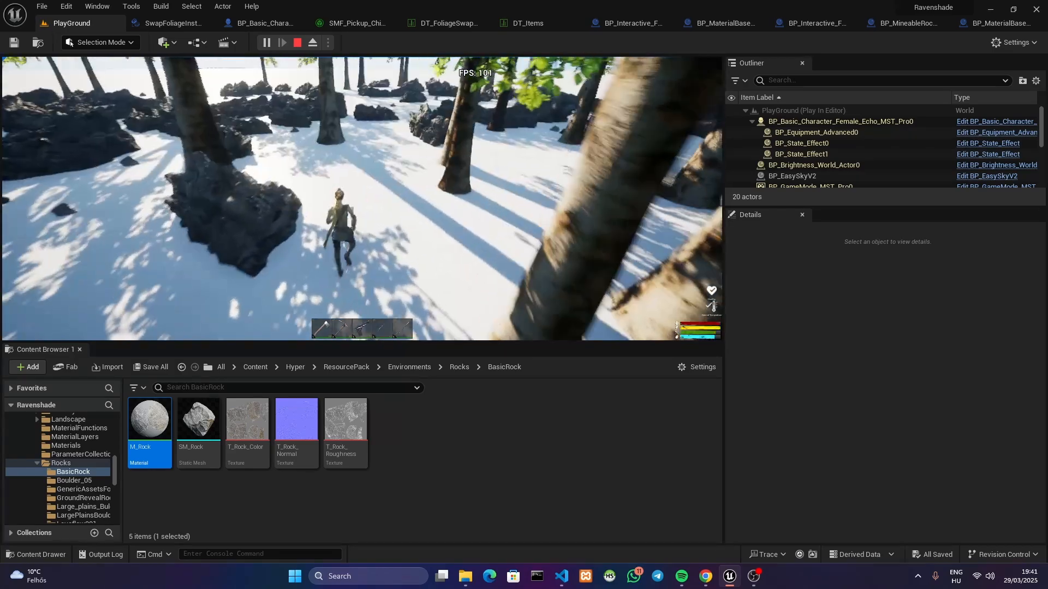
key("Escape")
Review the swap component graph from the add-pickup-items logic and unique foliage key to the Startup and foliage interaction sections
left_click(243, 27)
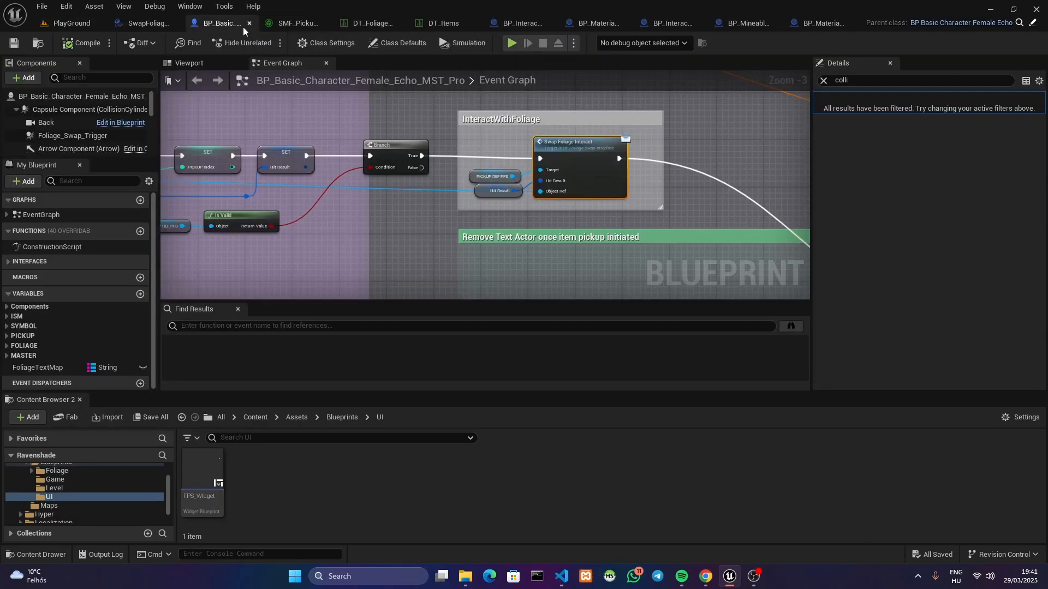
left_click(147, 23)
right_click_drag(450, 247, 800, 436)
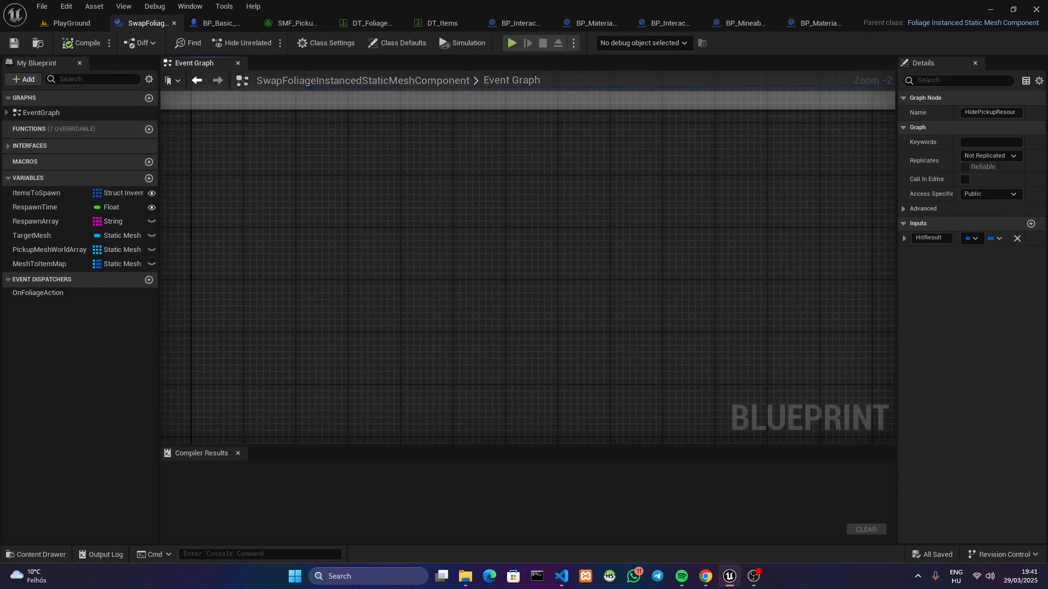
right_click_drag(794, 273, 800, 416)
right_click_drag(610, 87, 160, 282)
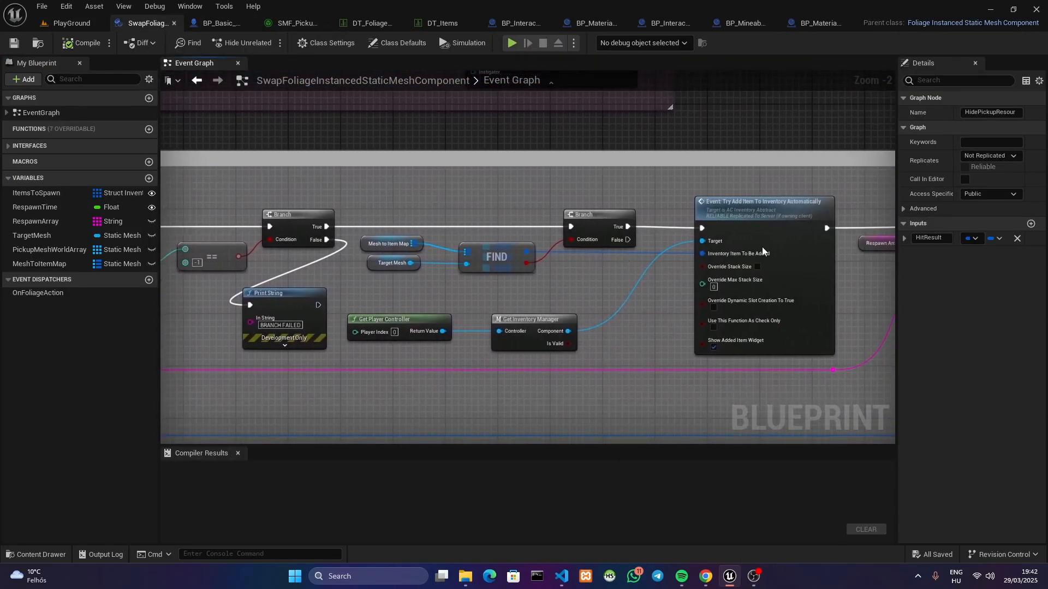
right_click_drag(419, 267, 895, 196)
scroll(895, 197, "down", 2)
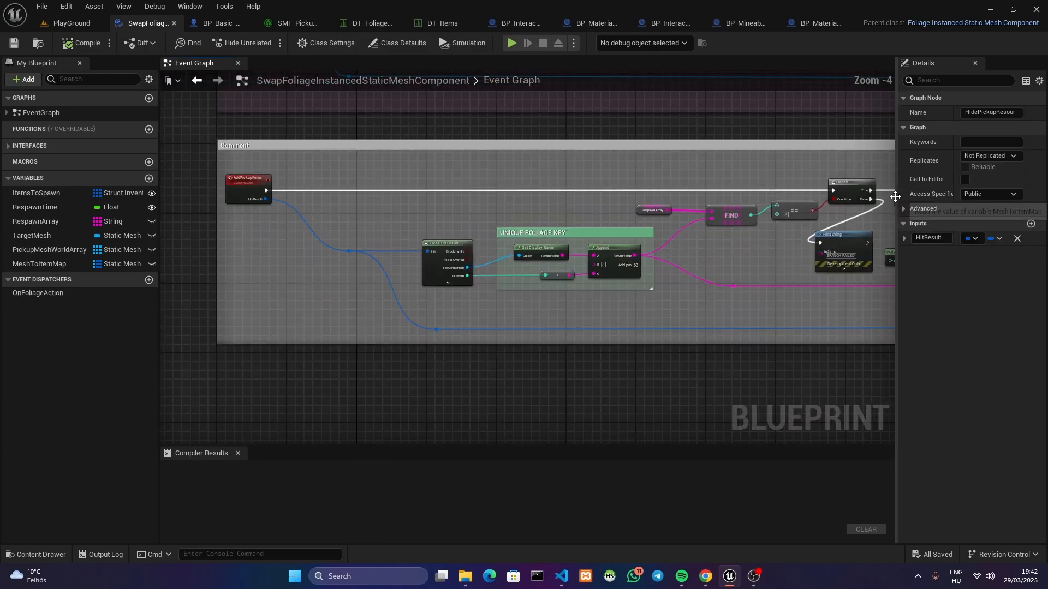
right_click_drag(709, 263, 686, 435)
right_click_drag(683, 344, 355, 271)
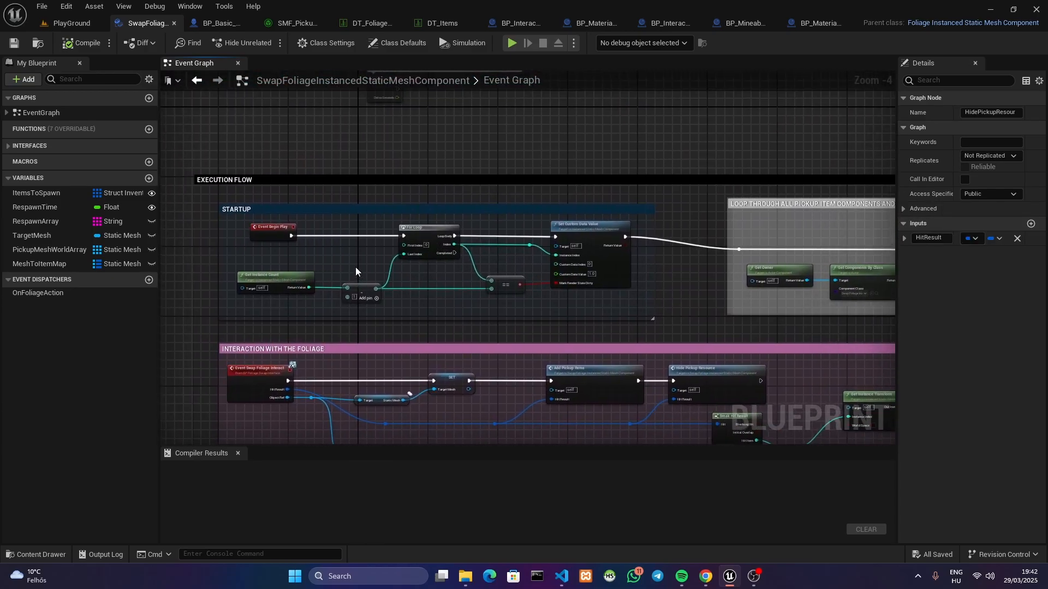
Return to the PlayGround level and focus the view on InstancedFoliageActor3 to examine the foliage area
left_click(71, 23)
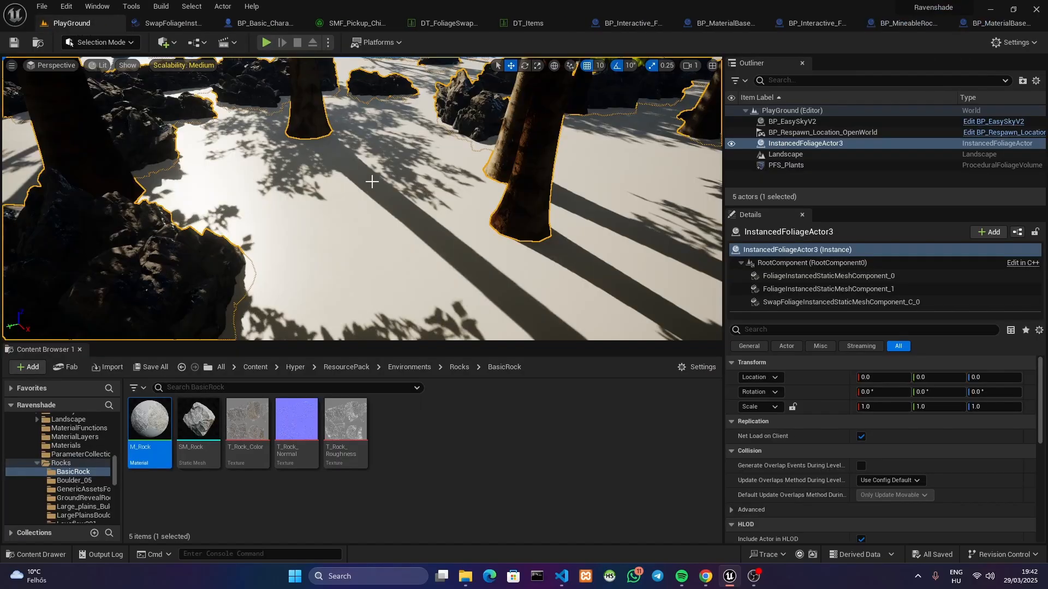
right_click_drag(362, 199, 437, 218)
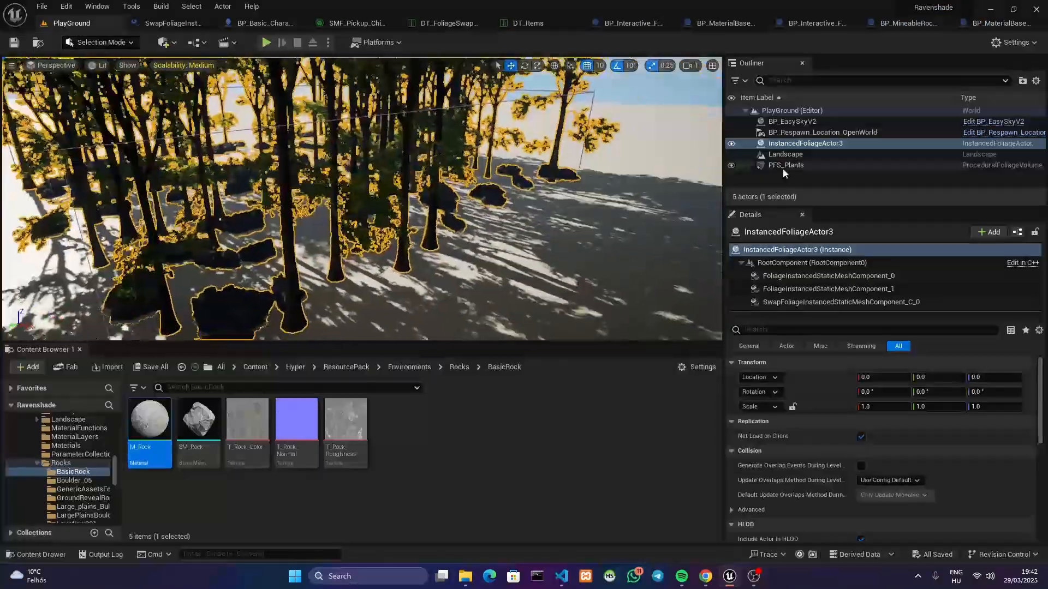
double_click(801, 144)
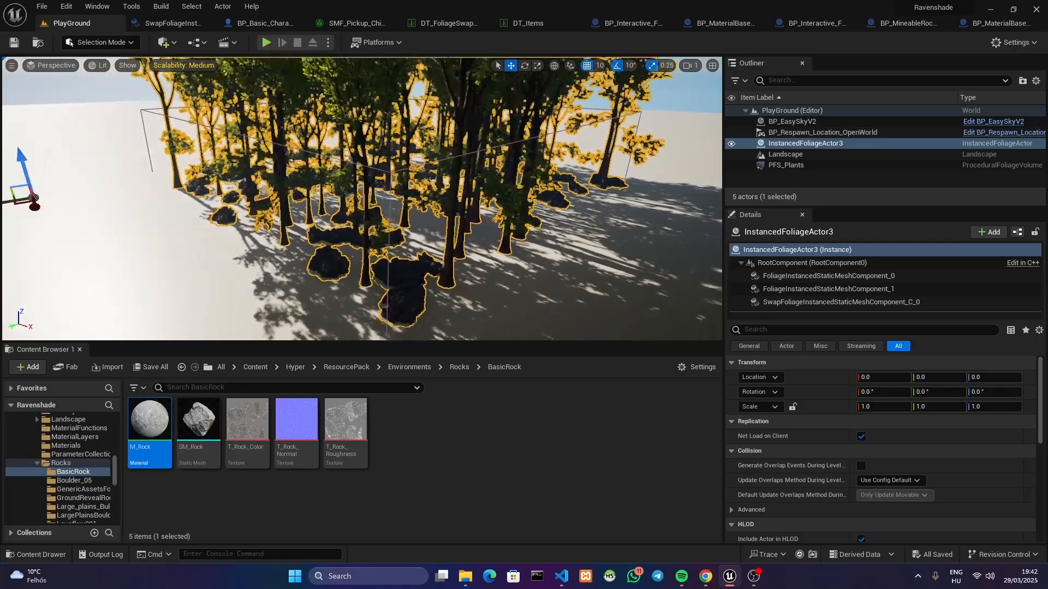
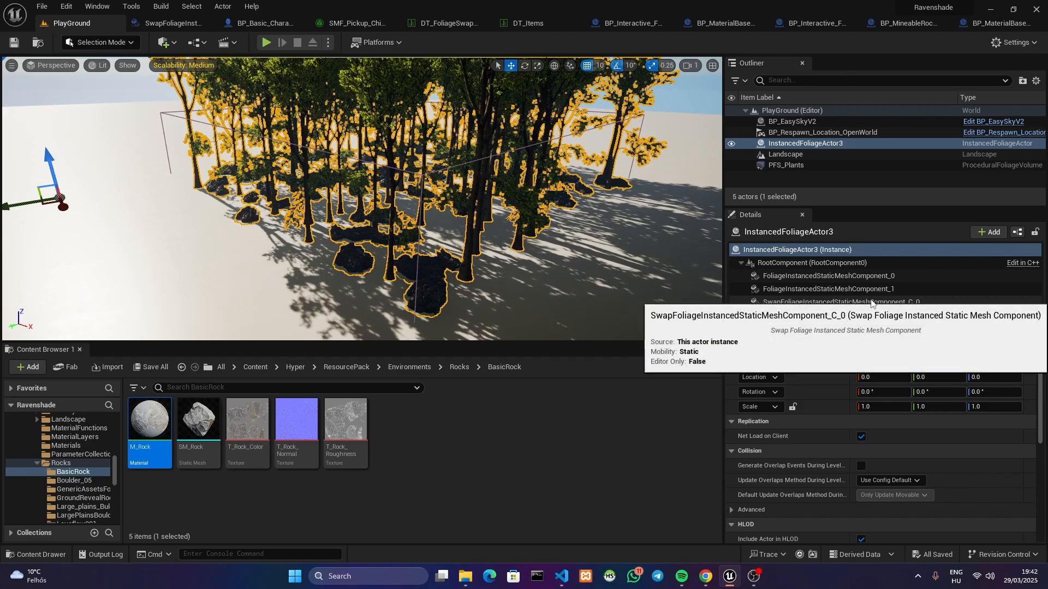
Select SwapFoliageInstancedStaticMeshComponent_C_0 of InstancedFoliageActor3, and compare its Instances array with the swap component's event graph
left_click(872, 301)
left_click_drag(1045, 373, 1012, 425)
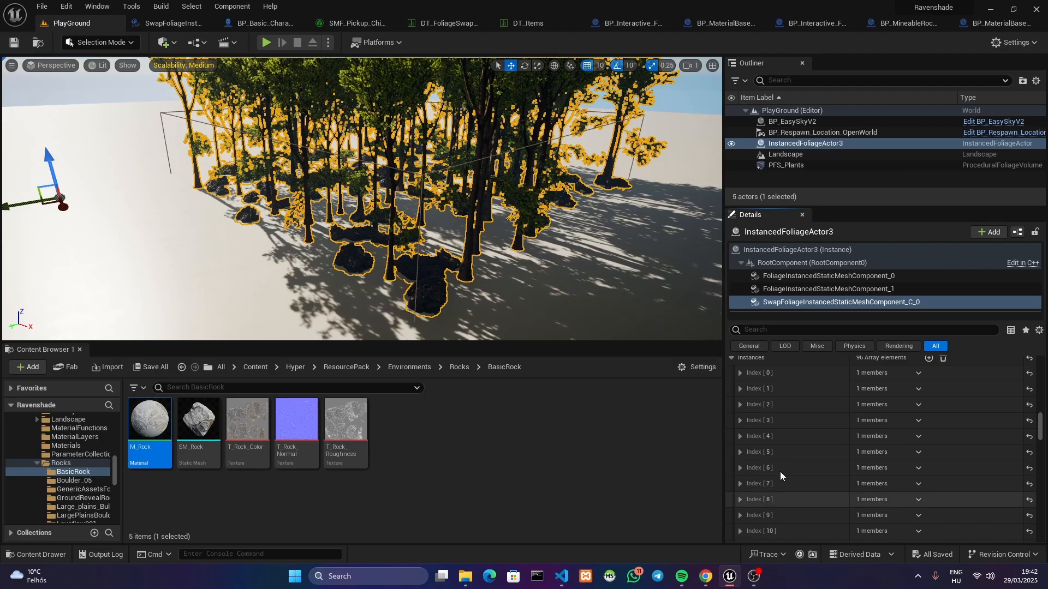
left_click(164, 24)
right_click_drag(678, 264, 522, 279)
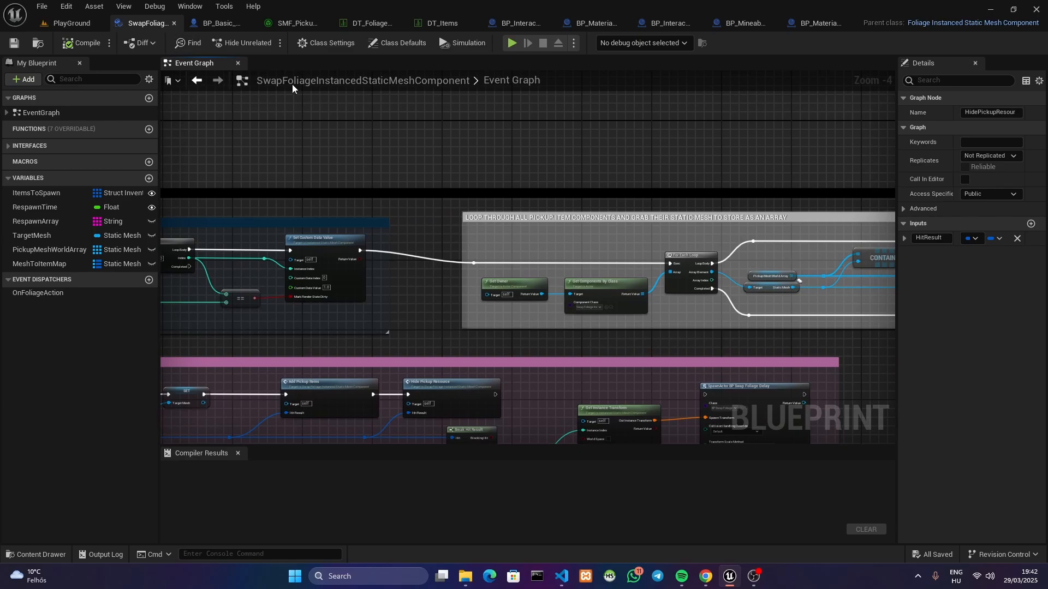
left_click(73, 24)
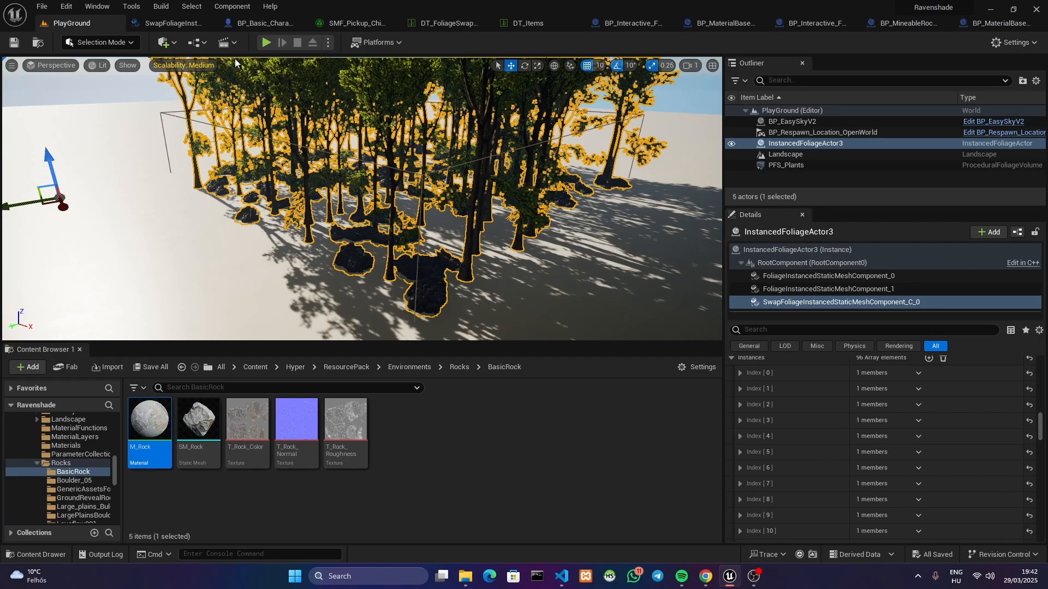
Review the startup logic in the swap component graph, from collecting pickup static meshes in an array to mapping them to existing items
left_click(169, 25)
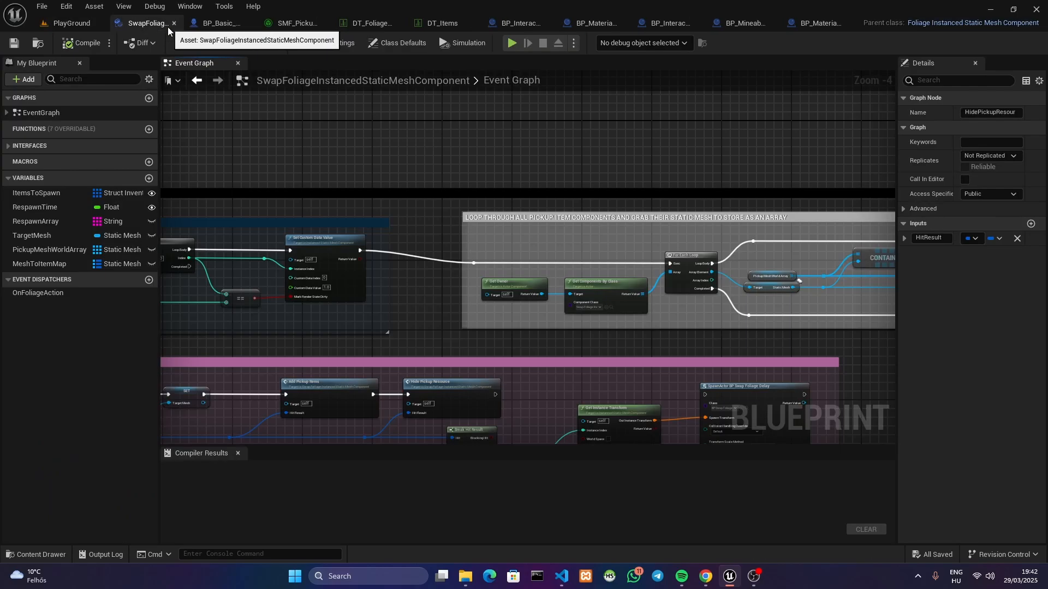
right_click_drag(562, 284, 511, 275)
right_click_drag(744, 207, 450, 224)
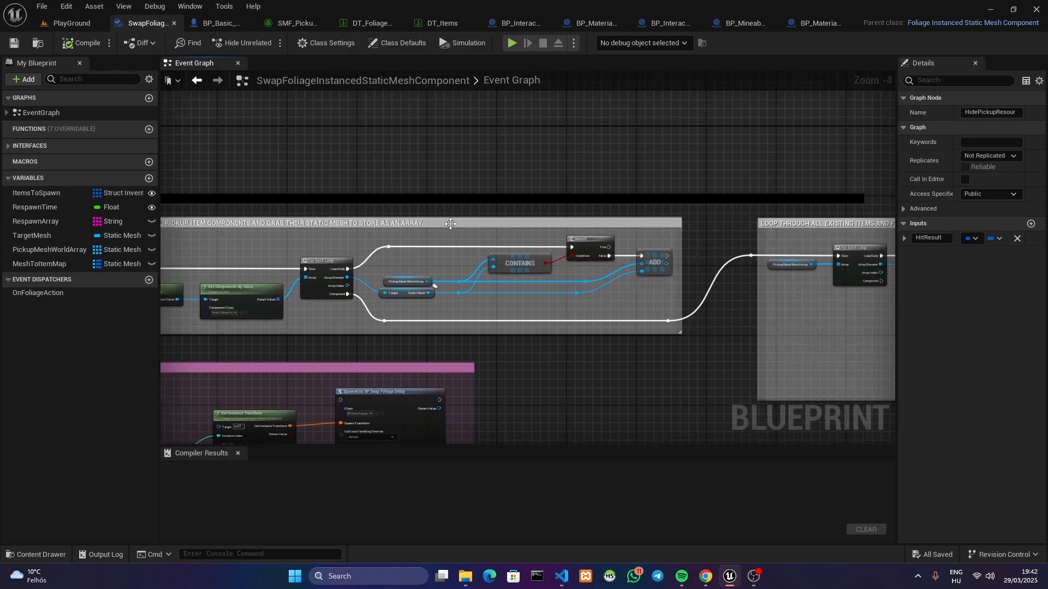
right_click_drag(610, 233, 499, 221)
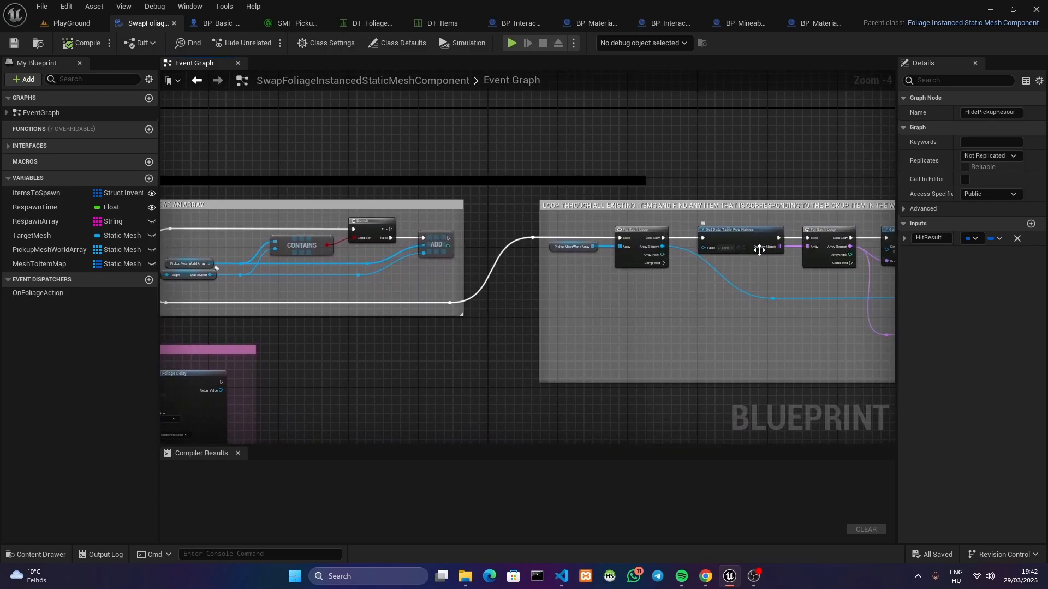
right_click_drag(772, 268, 583, 269)
right_click_drag(715, 269, 477, 264)
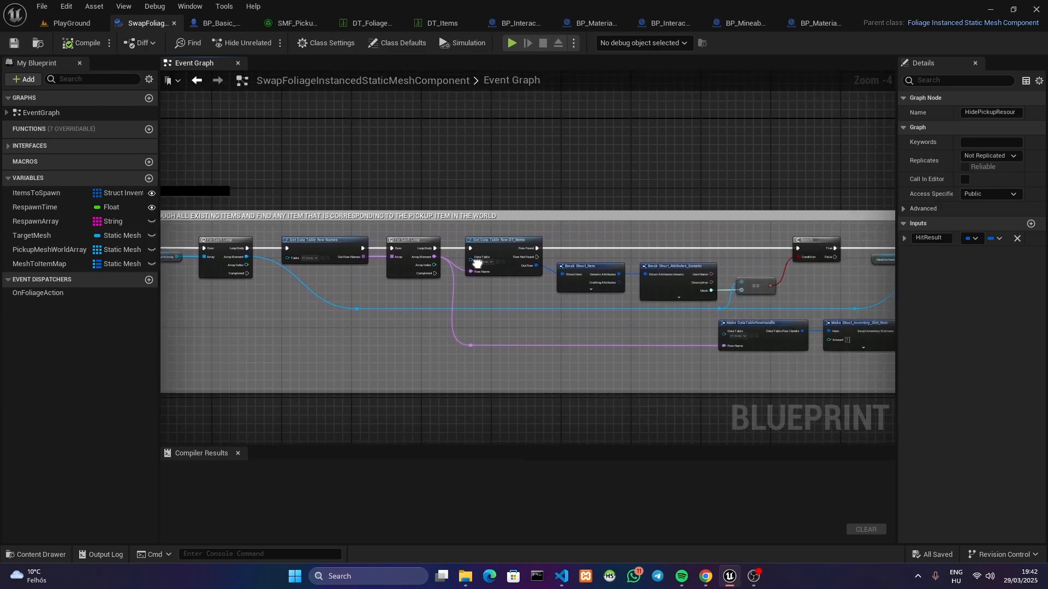
right_click_drag(728, 294, 363, 243)
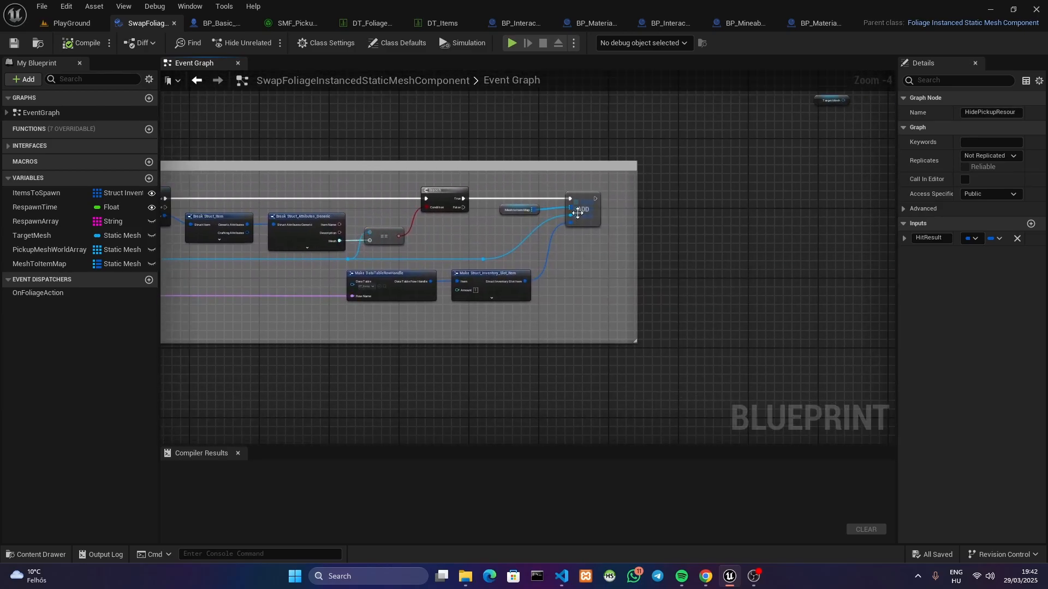
right_click_drag(364, 173, 880, 191)
right_click_drag(447, 174, 1011, 164)
right_click_drag(686, 216, 368, 165)
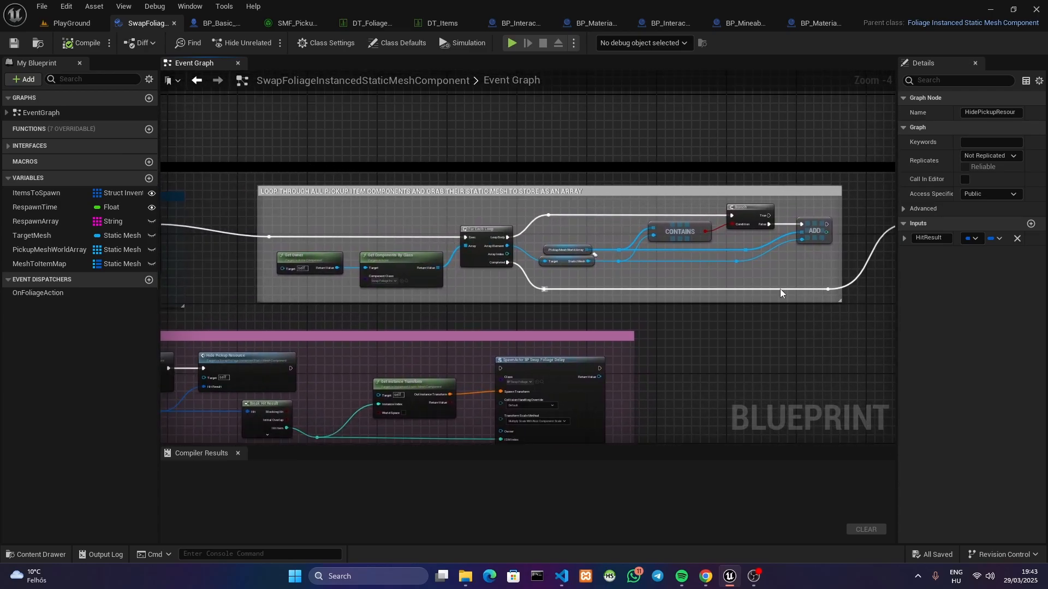
Check the foliage instances in the PlayGround level, and re-examine the swap component's loop that matches existing items to world pickups
left_click(72, 23)
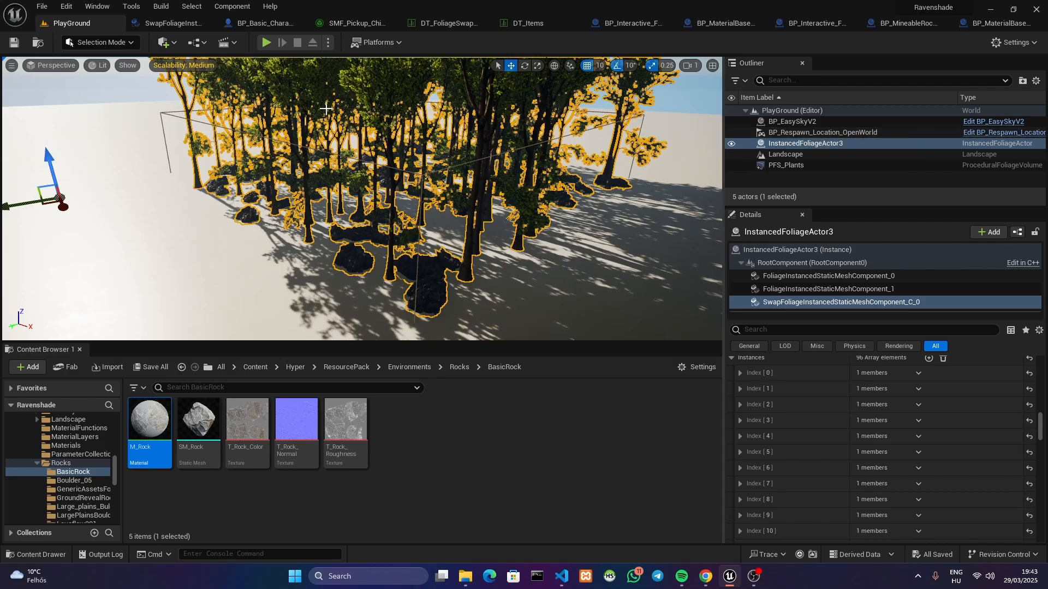
left_click(173, 23)
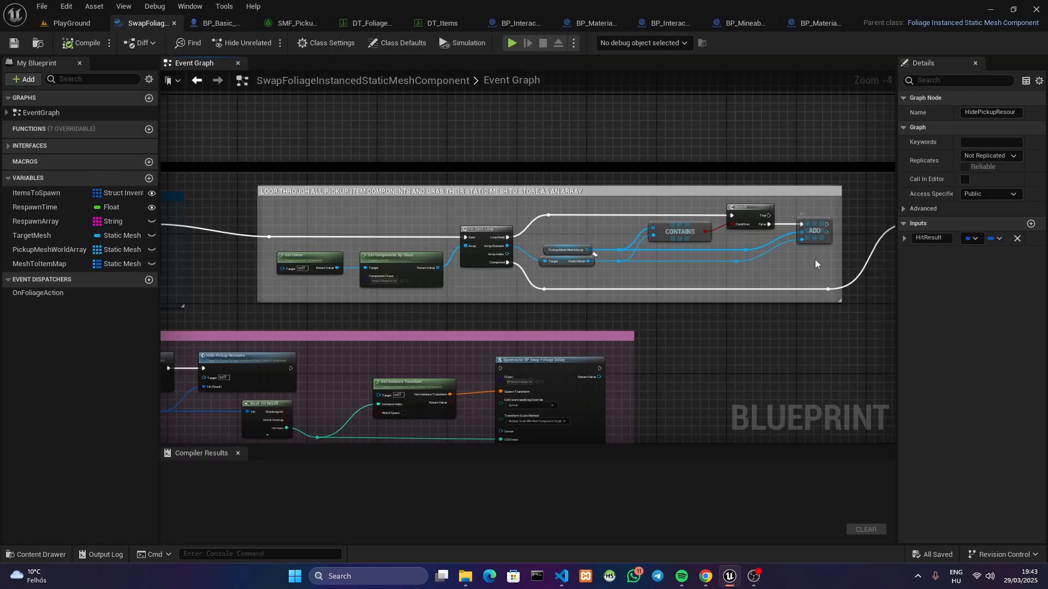
right_click_drag(818, 262, 536, 255)
right_click_drag(738, 272, 369, 271)
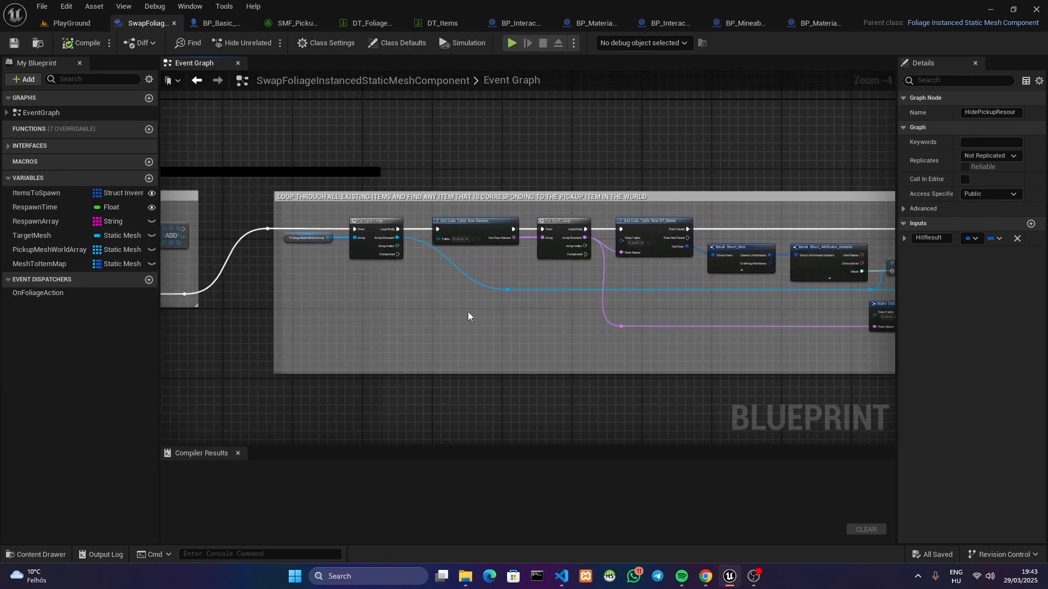
Examine the AddPickupItems section from the unique foliage key to the automatic inventory add and the RespawnArray update
right_click_drag(467, 312, 704, 163)
right_click_drag(231, 400, 412, 298)
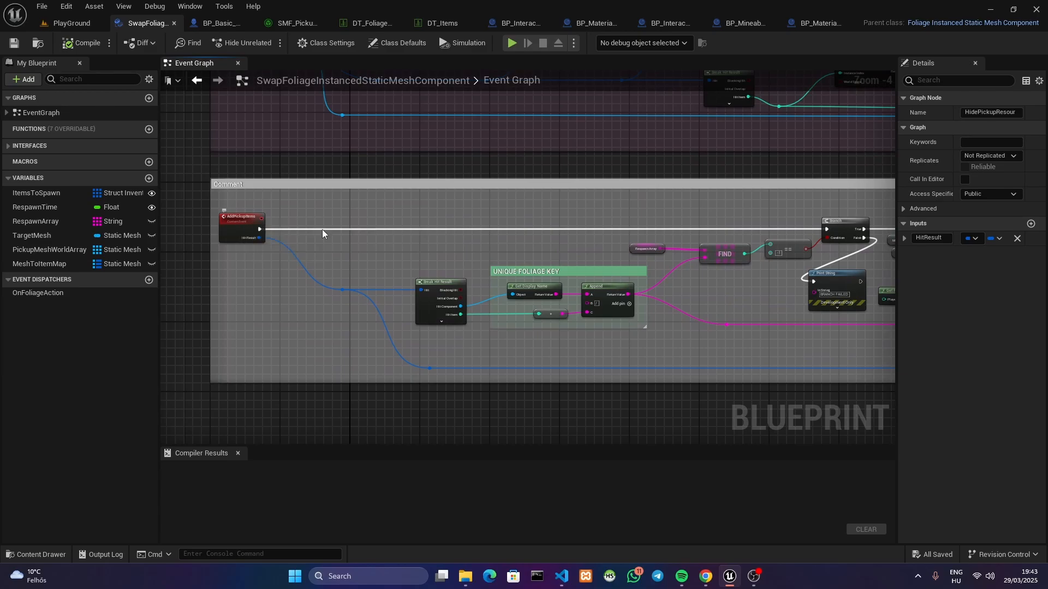
right_click_drag(323, 231, 0, 244)
right_click_drag(562, 236, 551, 236)
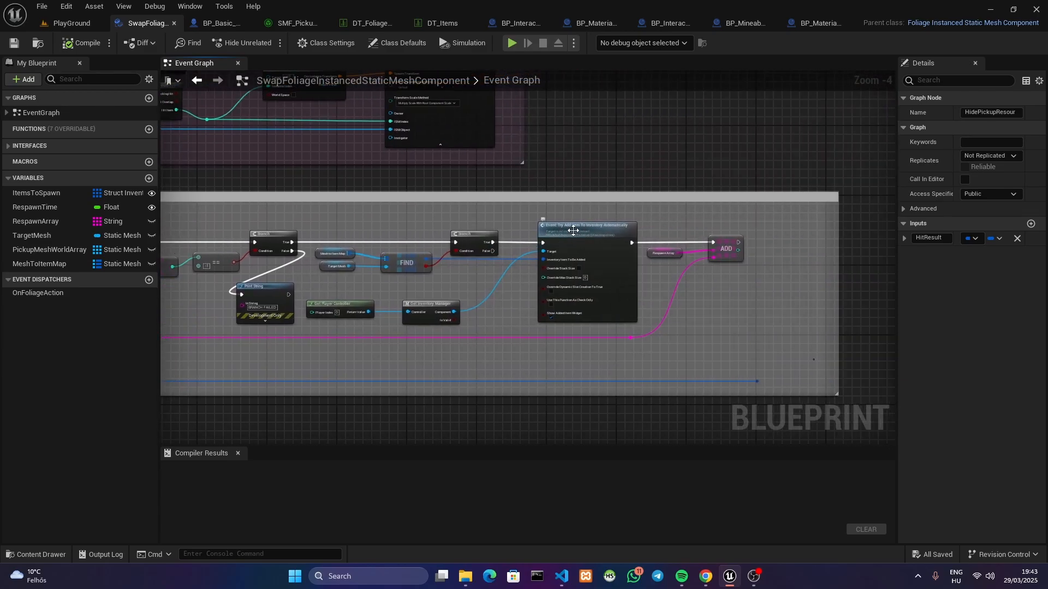
right_click_drag(414, 264, 463, 269)
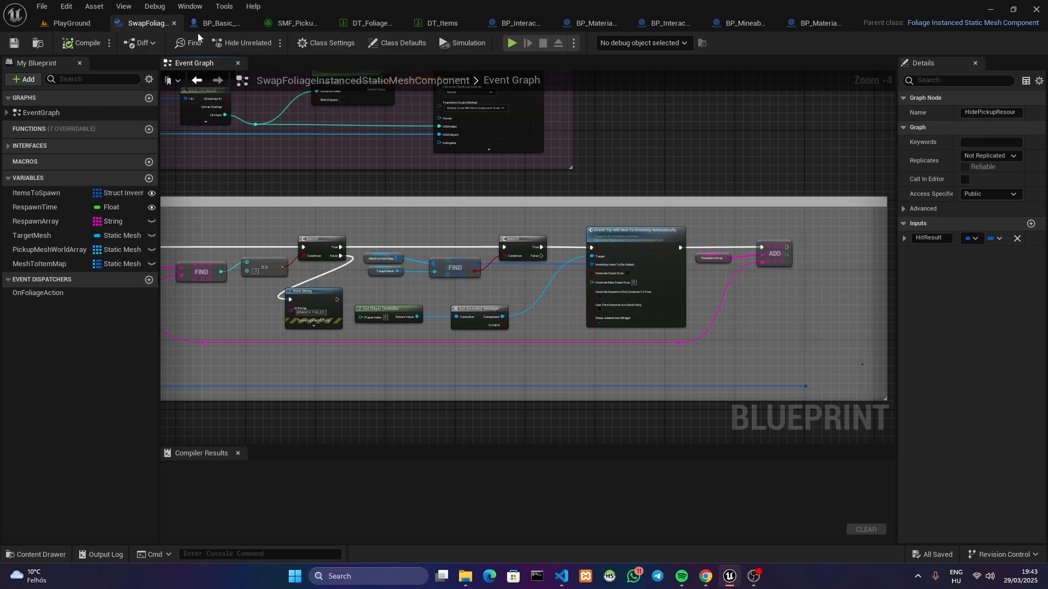
List the swap component's interface functions and view its startup, foliage interaction and pickup sections together
scroll(735, 231, "down", 2)
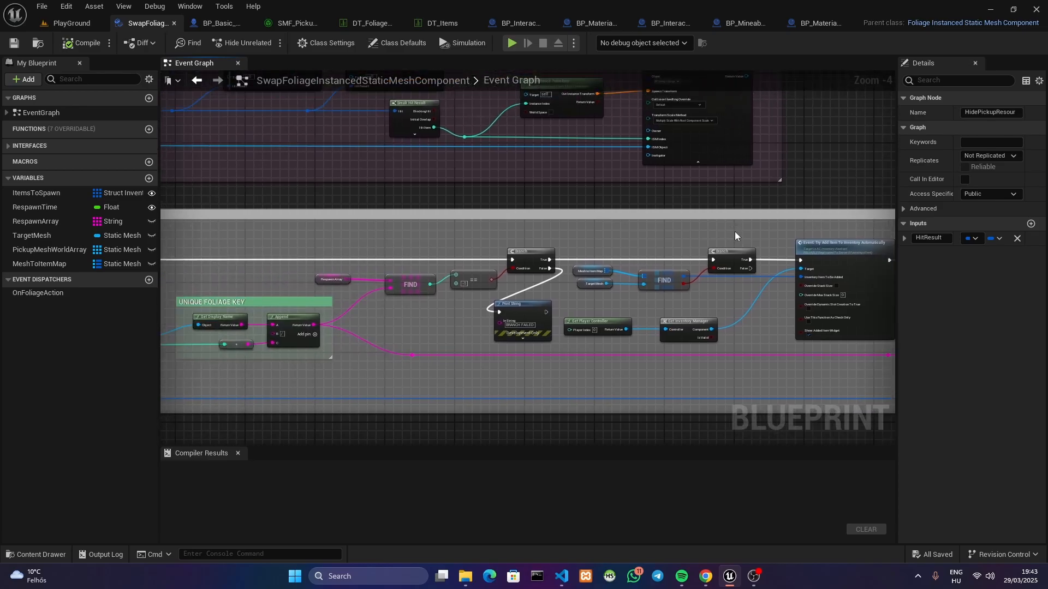
left_click(8, 146)
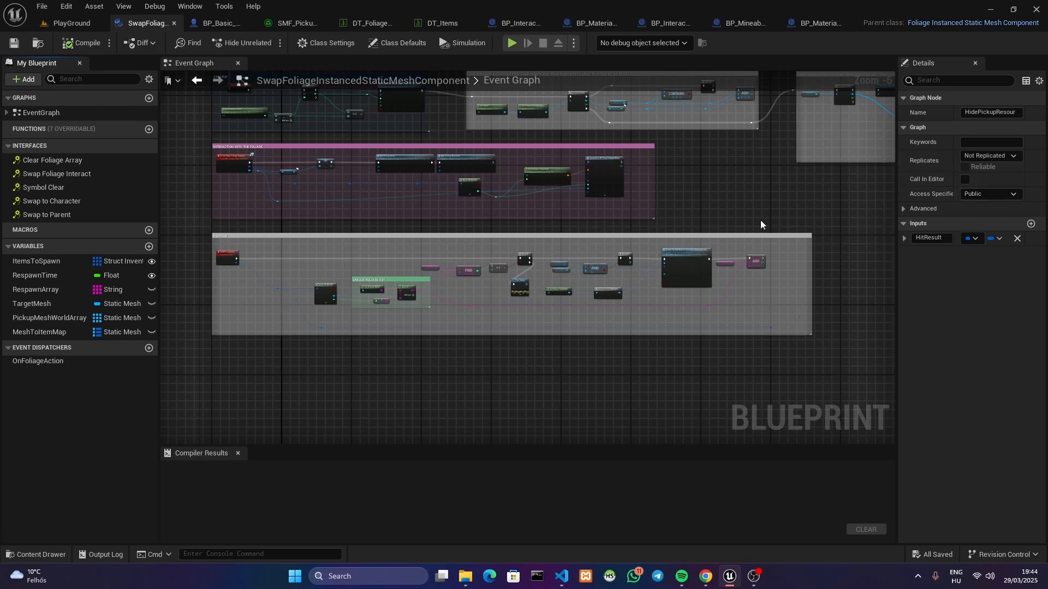
right_click_drag(461, 234, 414, 289)
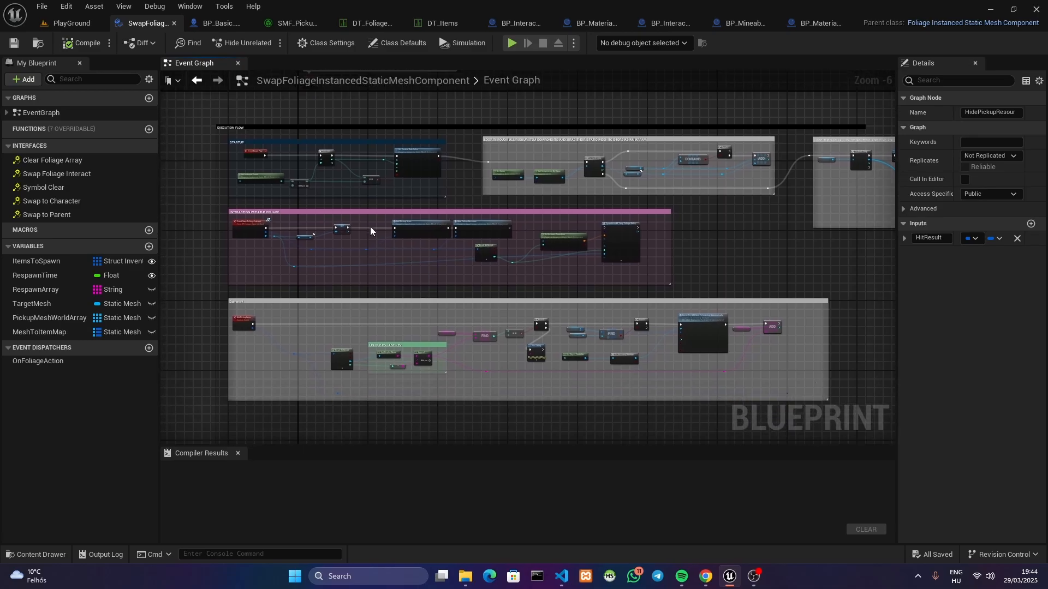
Return to the PlayGround level, select the Landscape and inspect the boulders between the trees up close
left_click(103, 26)
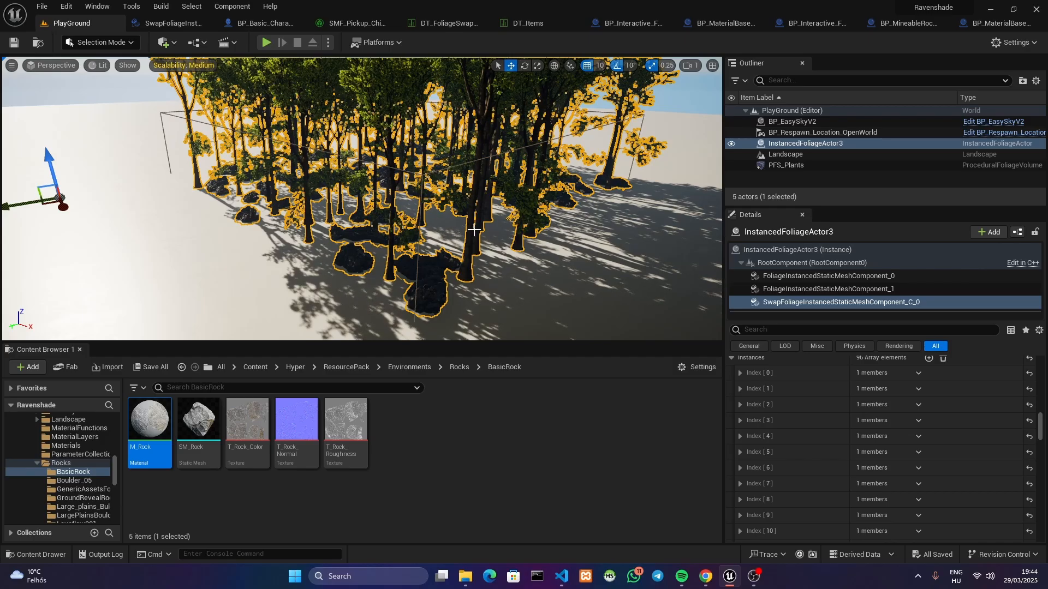
left_click(575, 268)
key("w")
right_click_drag(457, 265, 309, 208)
key("w")
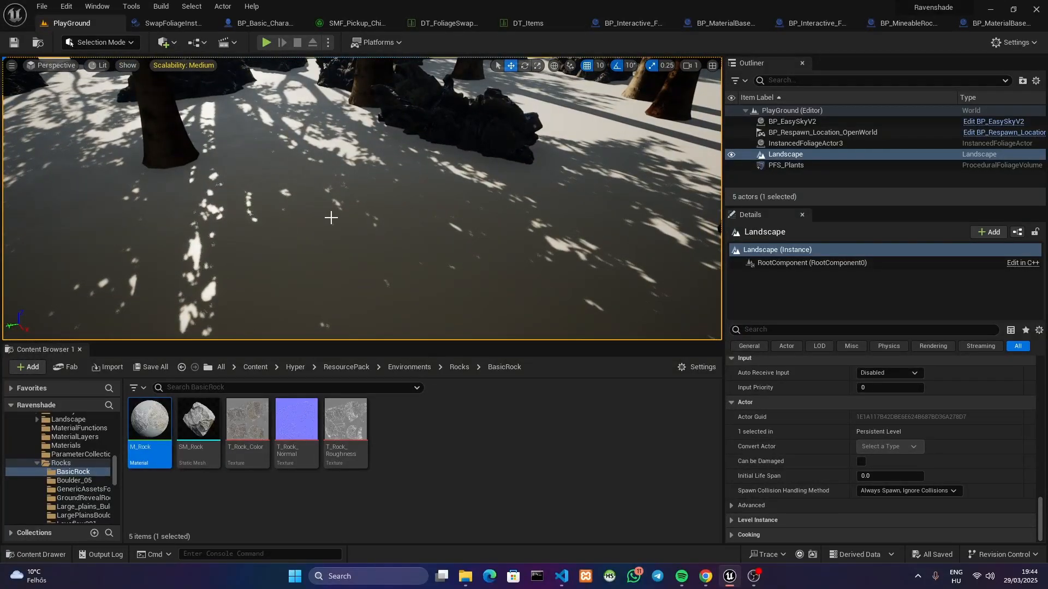
mouse_move(365, 230)
right_mouse_down()
mouse_move(352, 214)
mouse_move(351, 224)
right_mouse_up()
Reopen the swap component graph and review its parent class and the overall layout of the execution flow sections
left_click(167, 23)
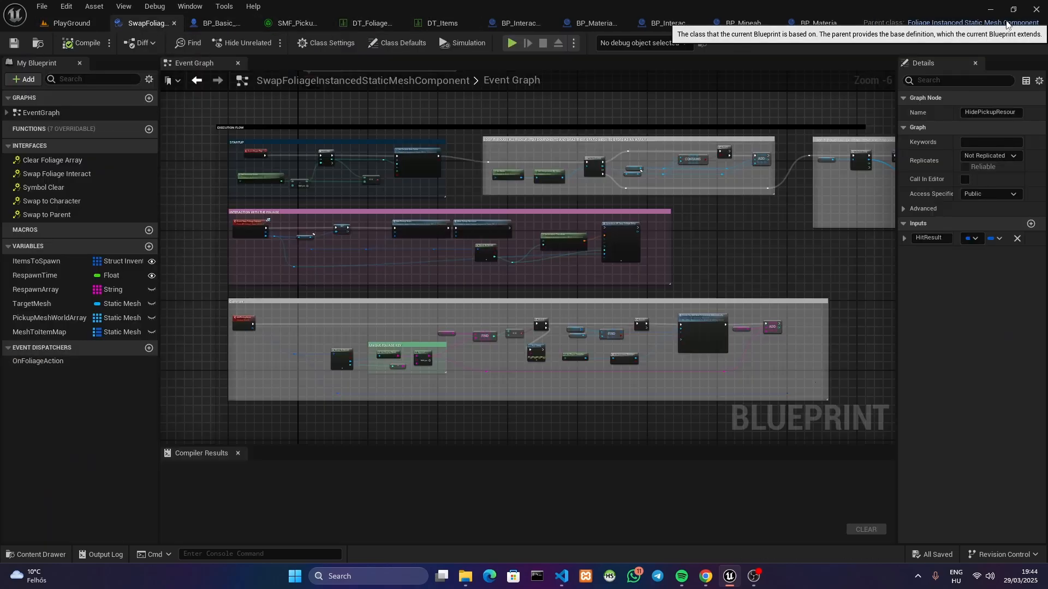
right_click_drag(559, 103, 553, 94)
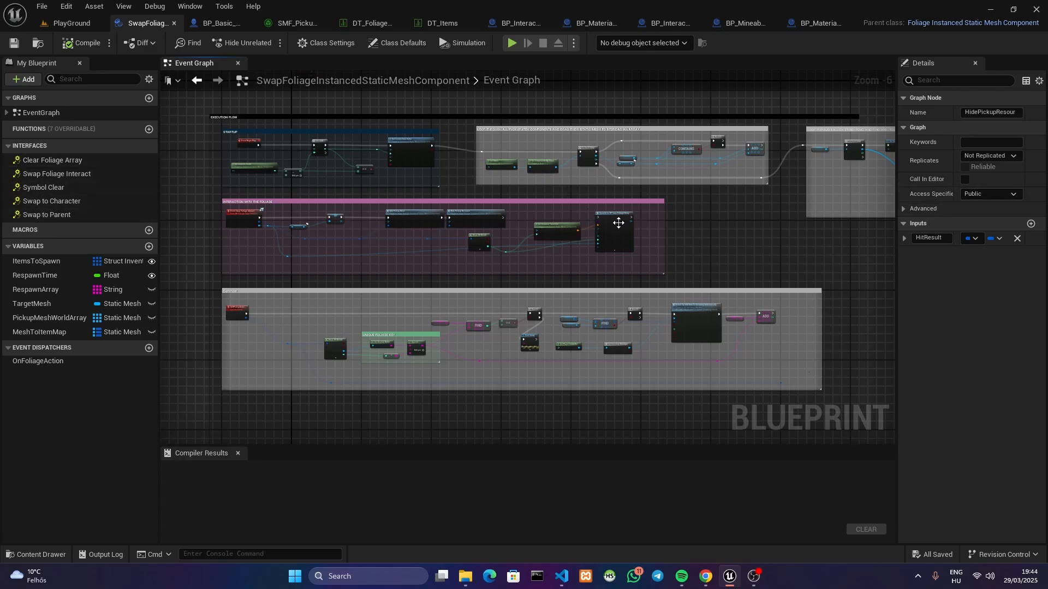
right_click_drag(639, 233, 648, 233)
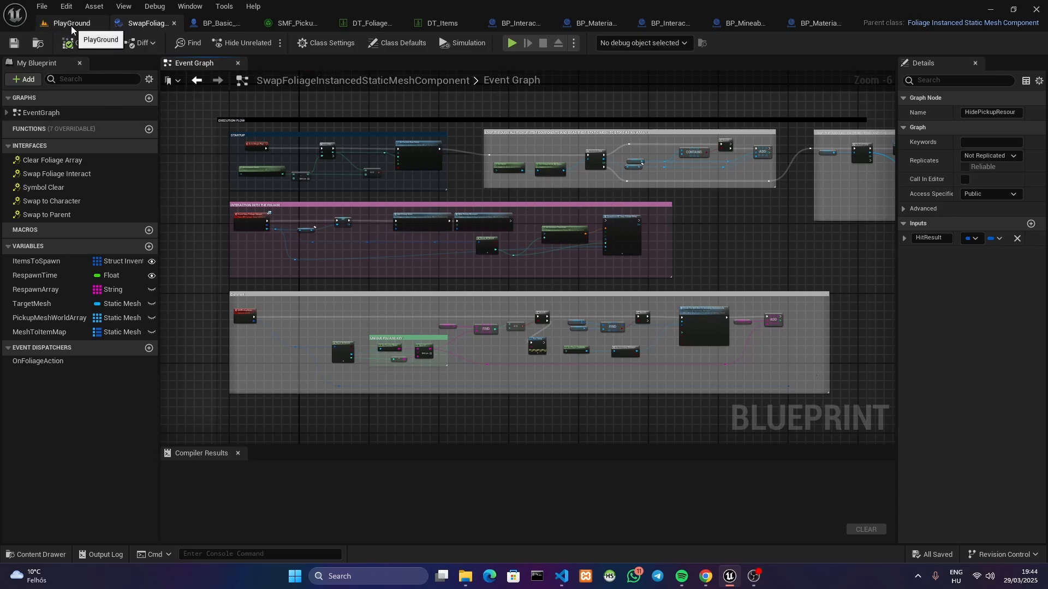
right_click_drag(287, 110, 285, 133)
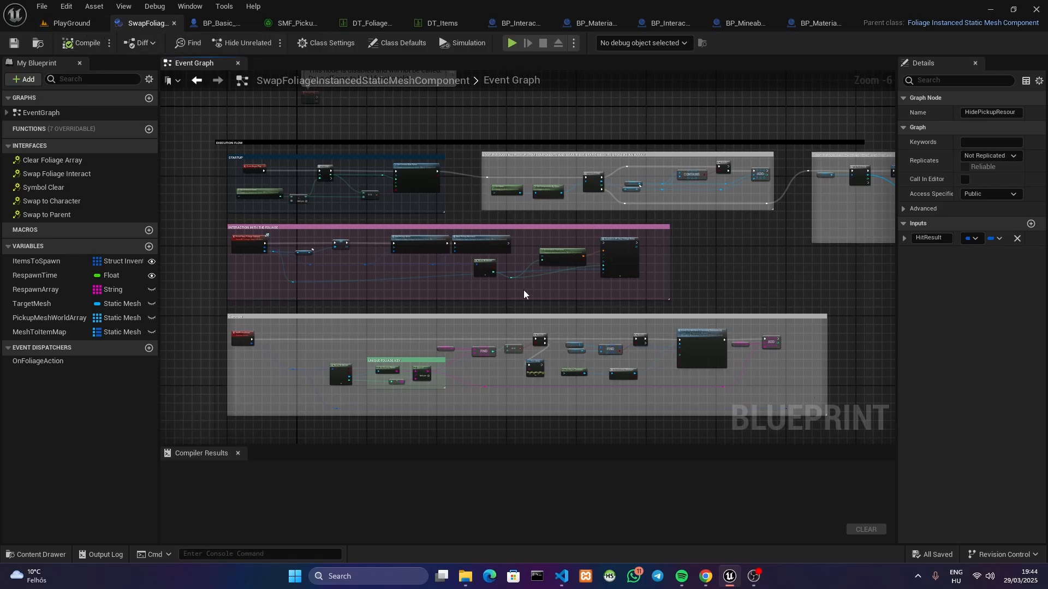
right_click_drag(523, 290, 587, 137)
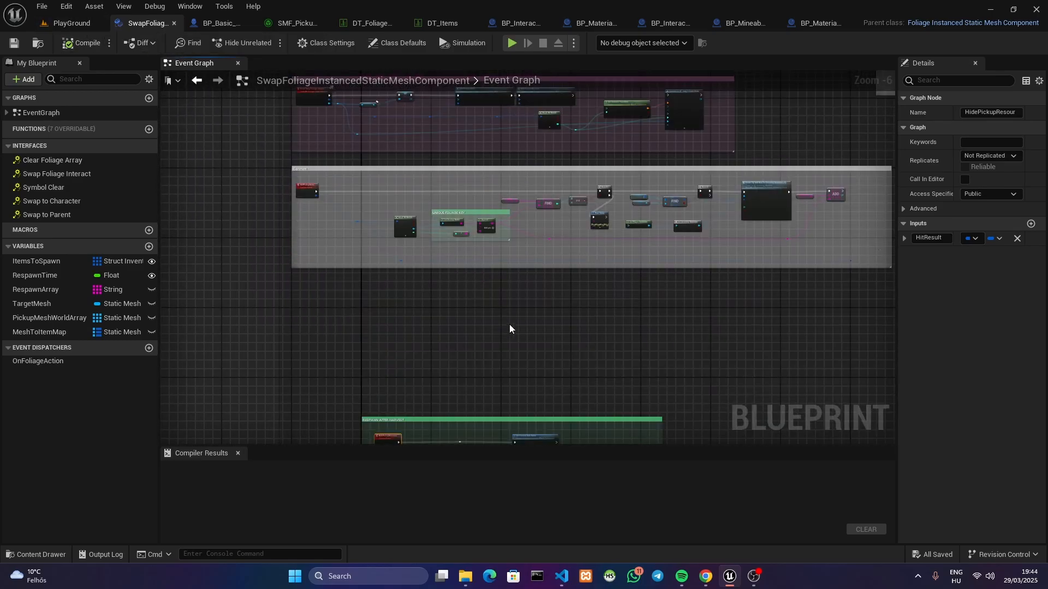
right_click_drag(515, 251, 510, 391)
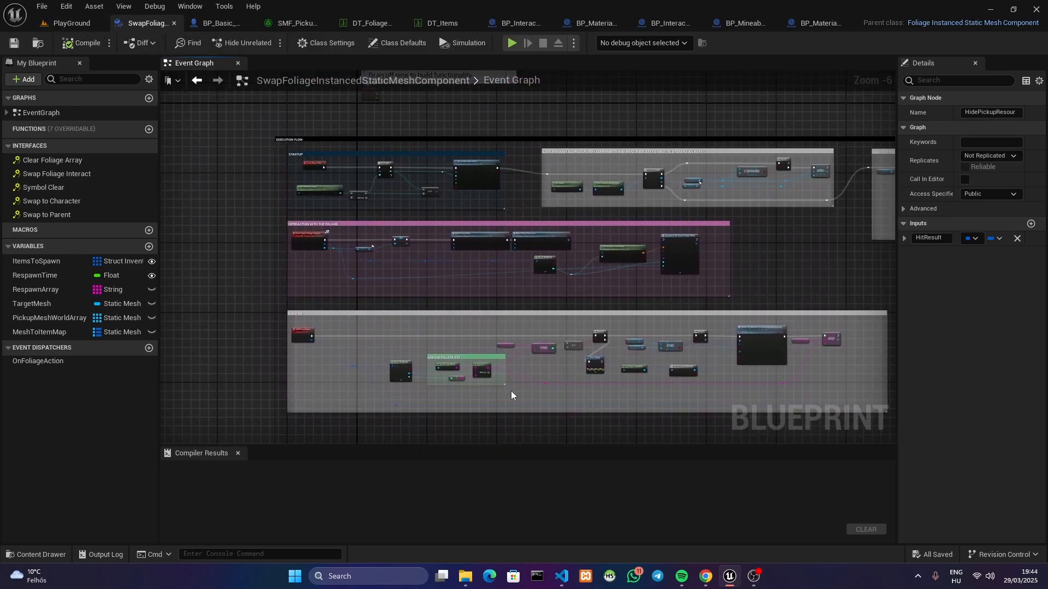
Return to the PlayGround level and view the whole wooded foliage area from a distance
left_click(77, 24)
key("s")
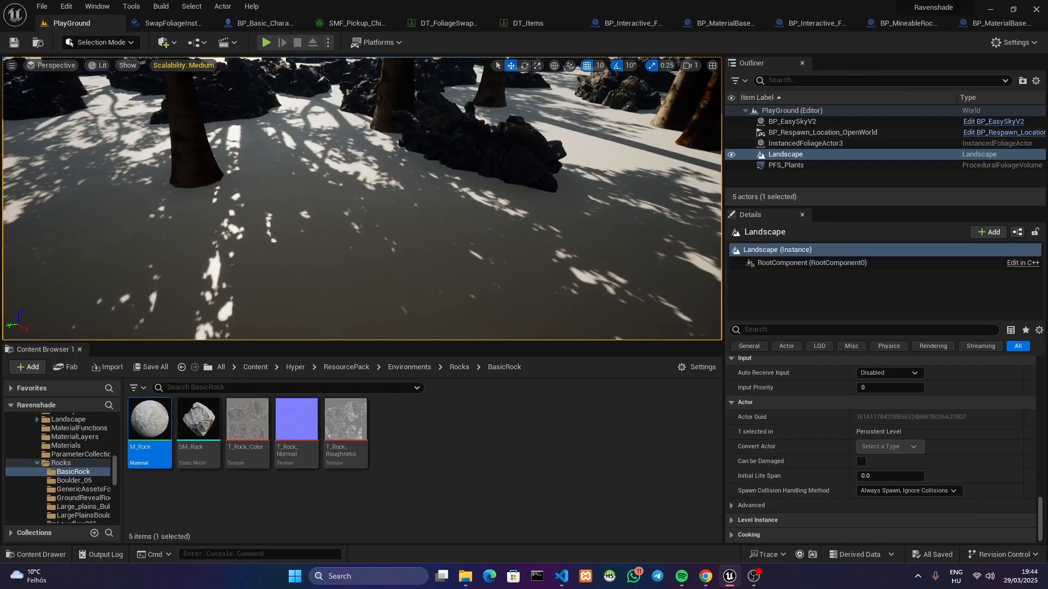
key("s")
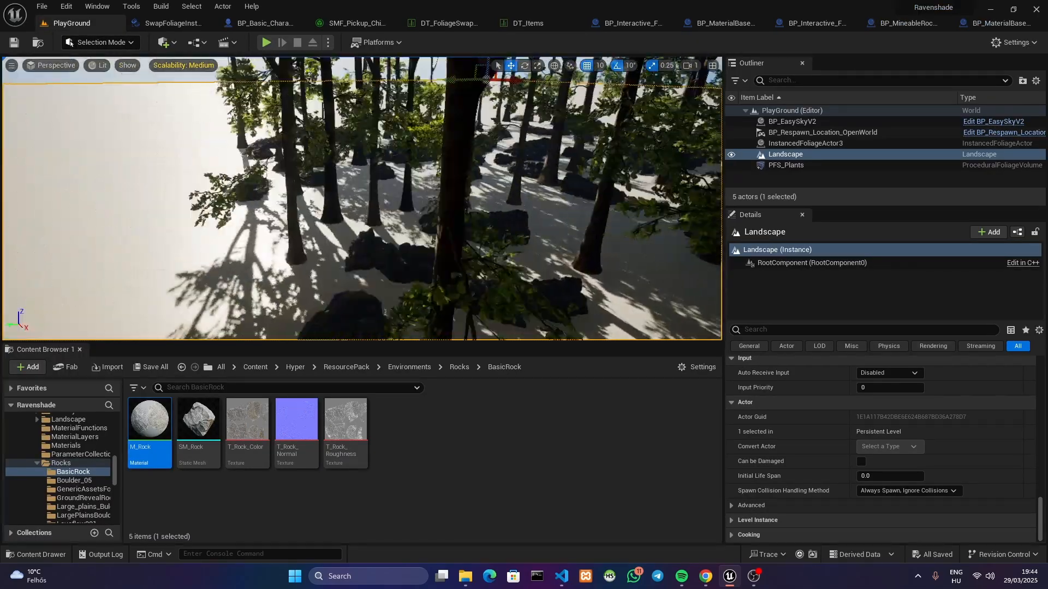
key("s")
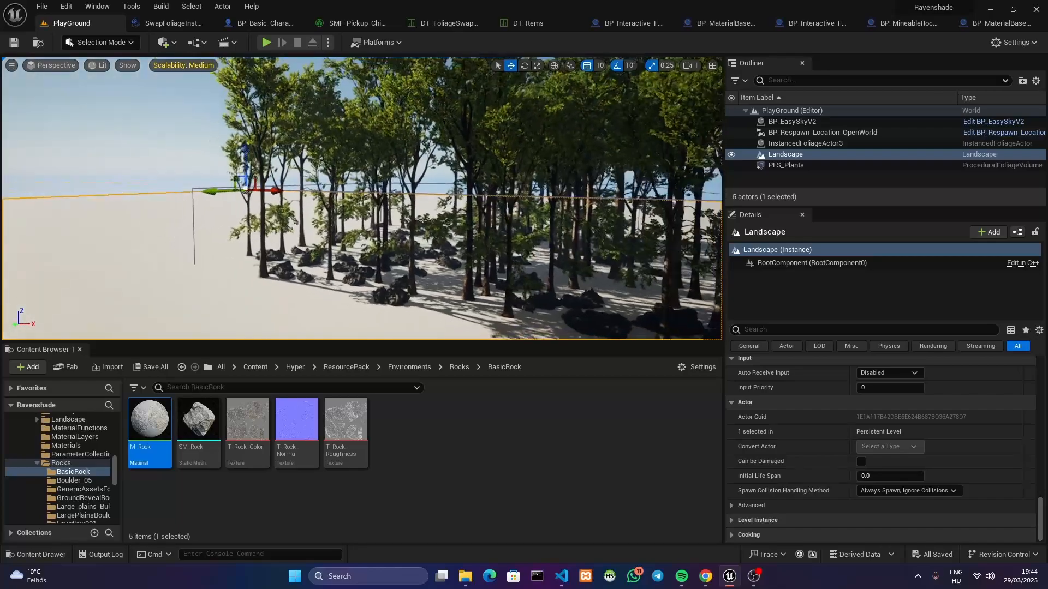